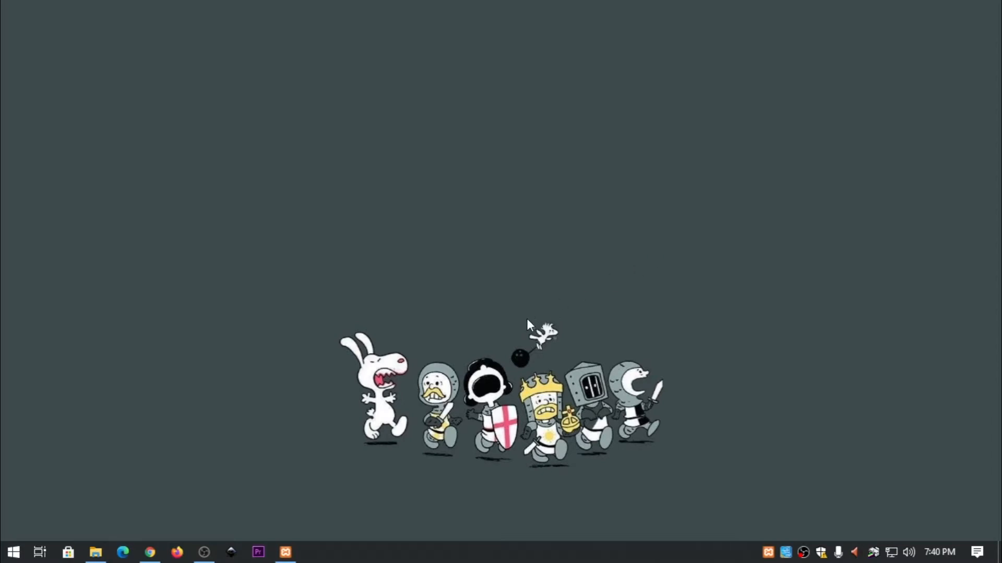
Step: Switch to Chrome, view the MAN 2 Situbondo homepage as a reference, and return to the WordPress dashboard
click(149, 552)
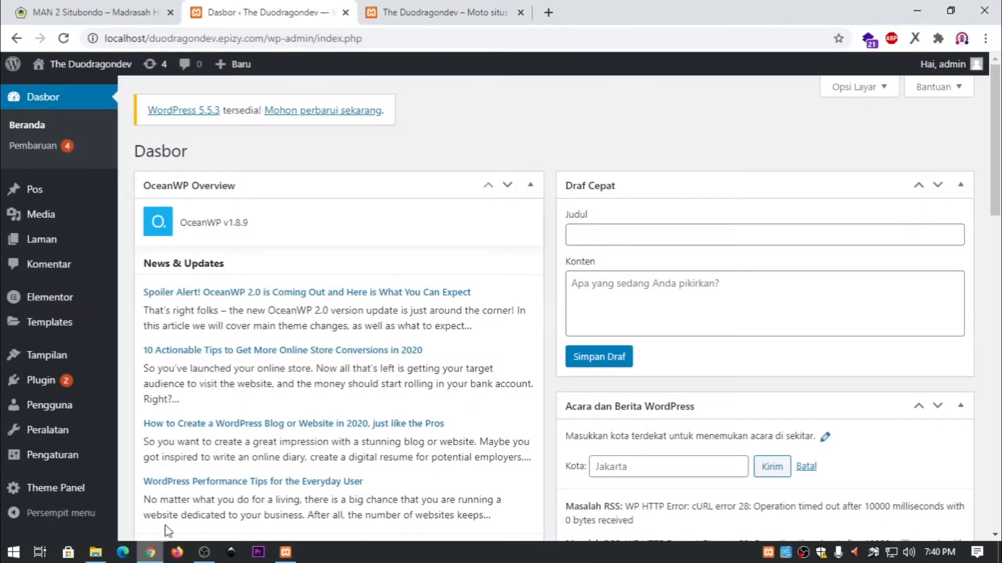
click(64, 16)
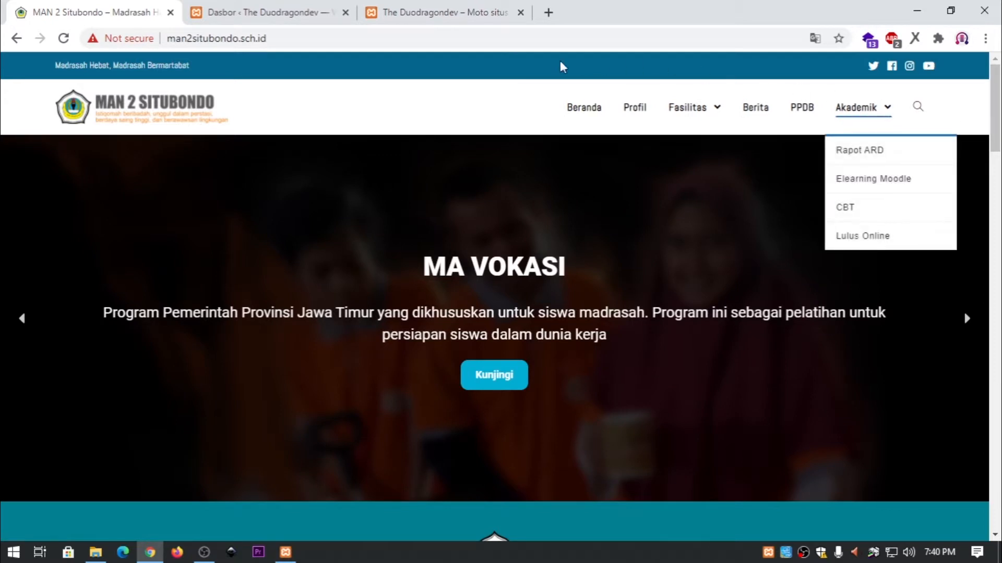
click(313, 14)
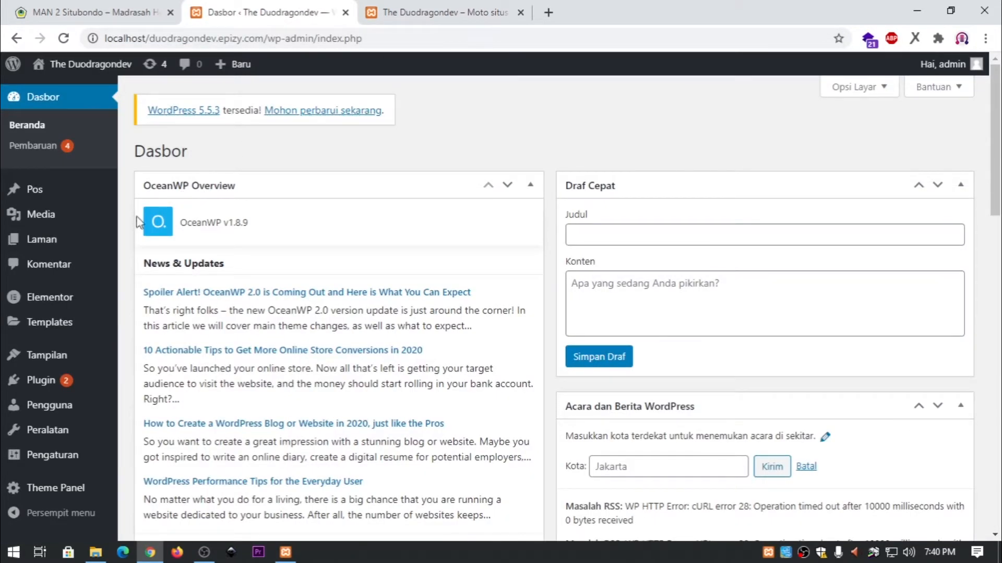
Step: Open the page for adding new WordPress plugins and search for "image slider"
mouse_move(58, 384)
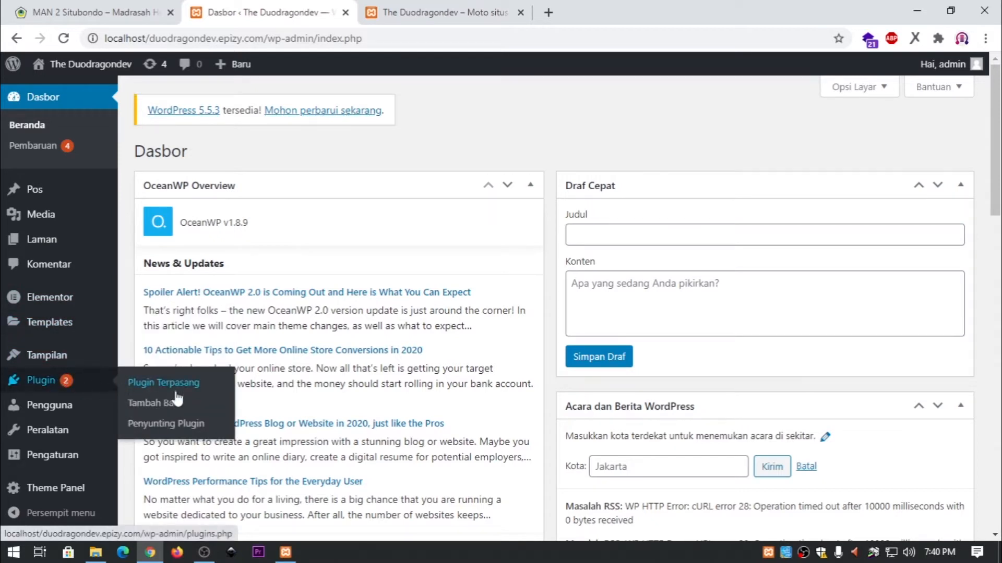
click(173, 407)
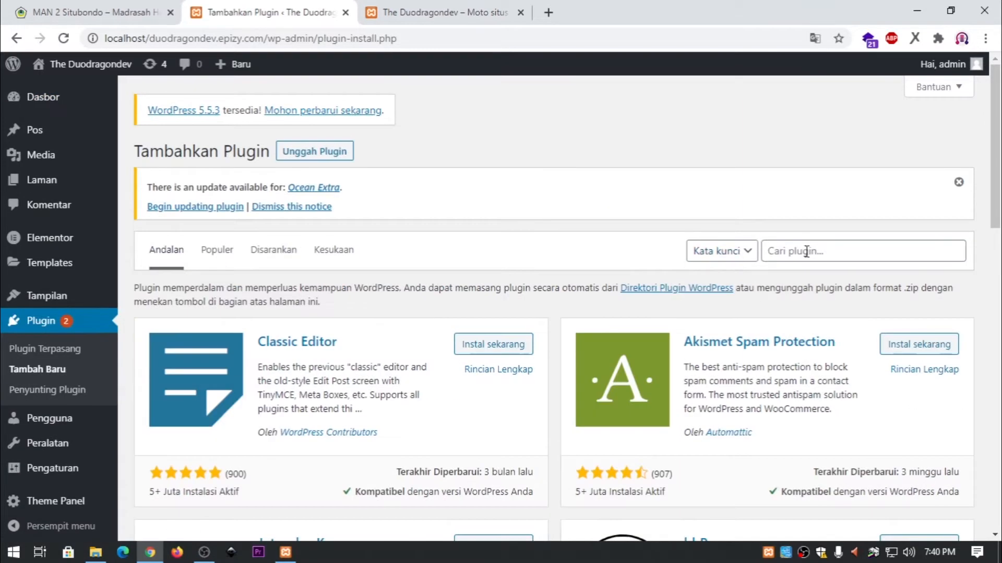
click(804, 251)
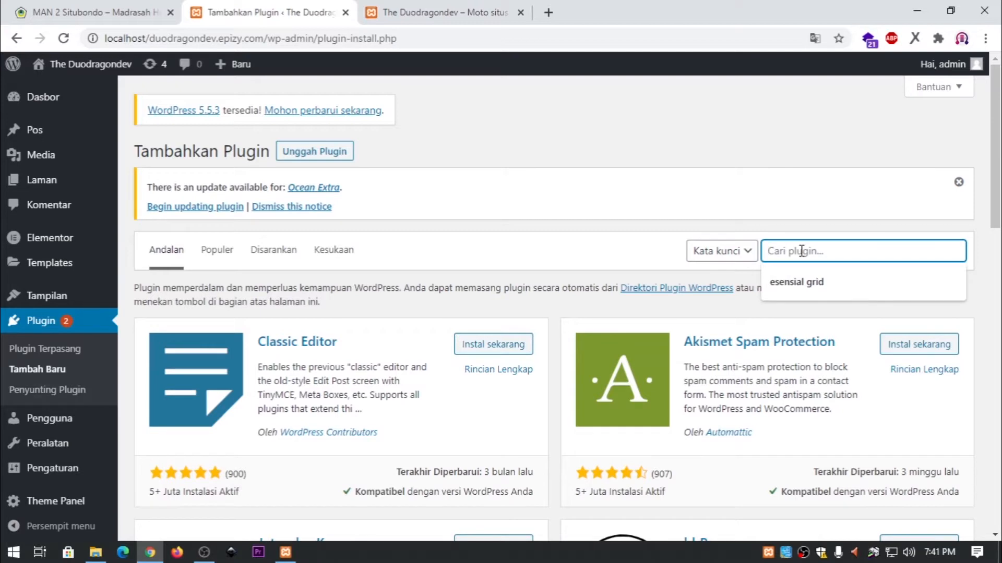
text(ima)
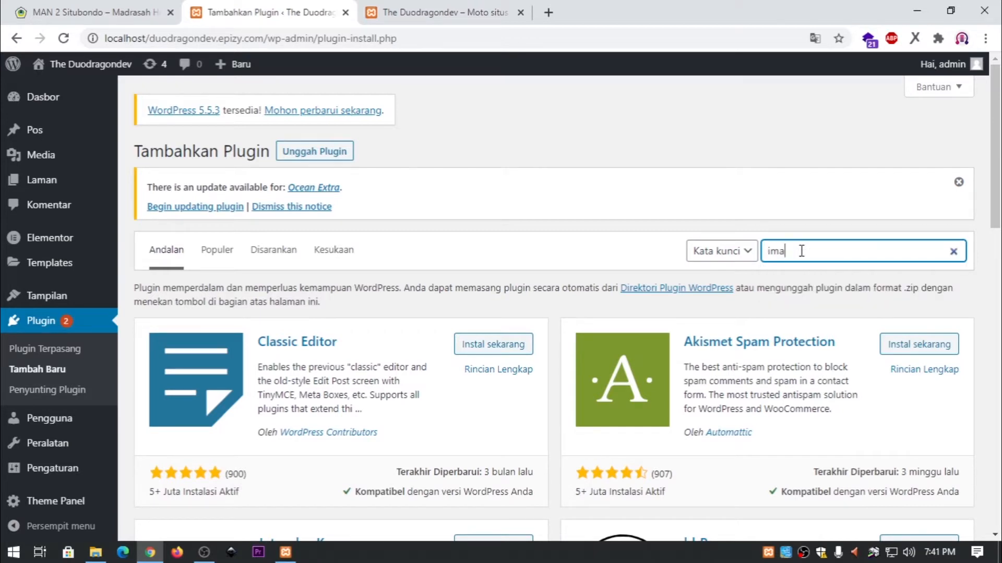
text(ge slide)
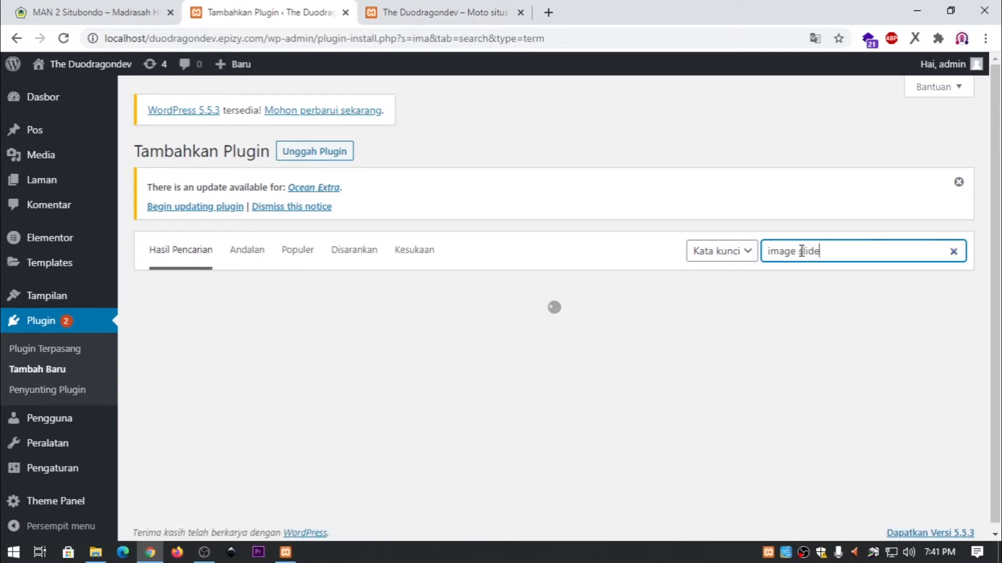
text(r)
Step: Browse the plugin search results and install Smart Slider 3 by Nextend
scroll(630, 375, down, 4)
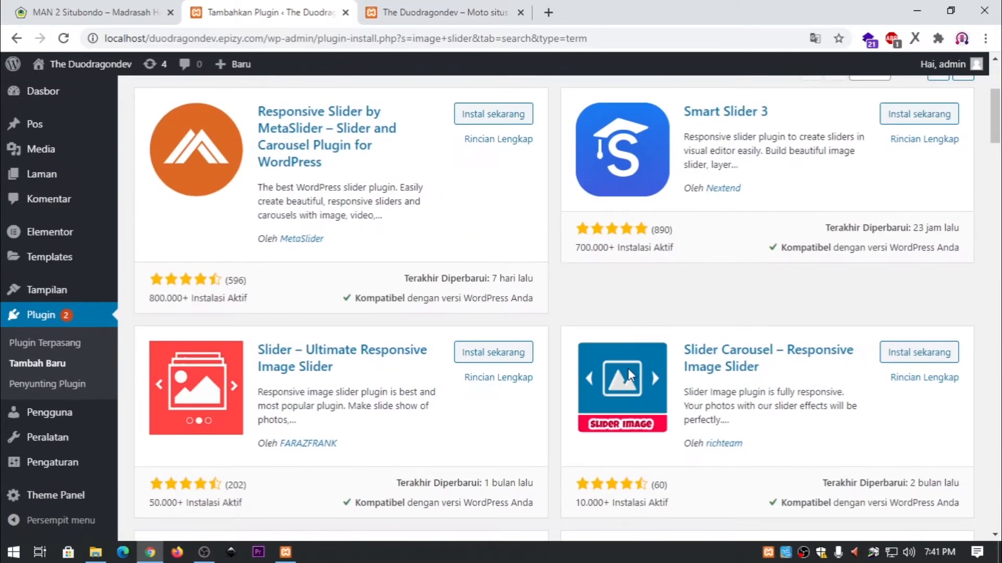
scroll(630, 376, down, 10)
scroll(655, 370, down, 3)
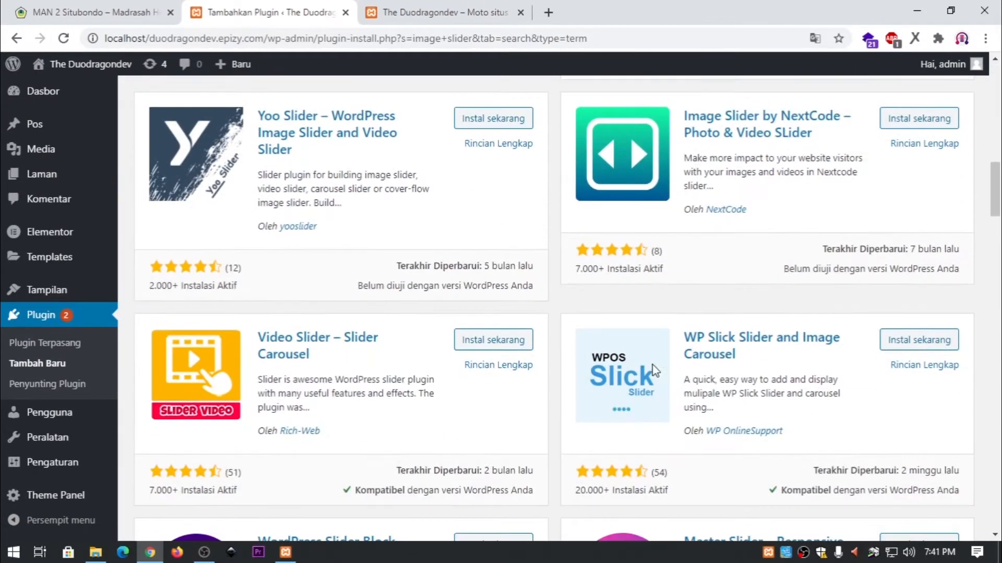
scroll(693, 367, down, 6)
scroll(703, 363, down, 5)
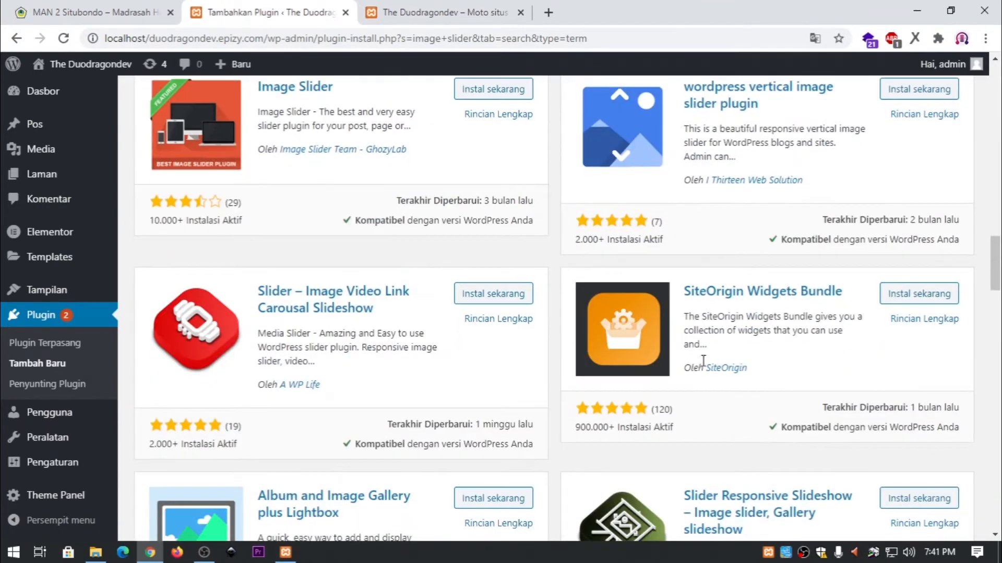
scroll(658, 361, down, 3)
scroll(686, 351, up, 20)
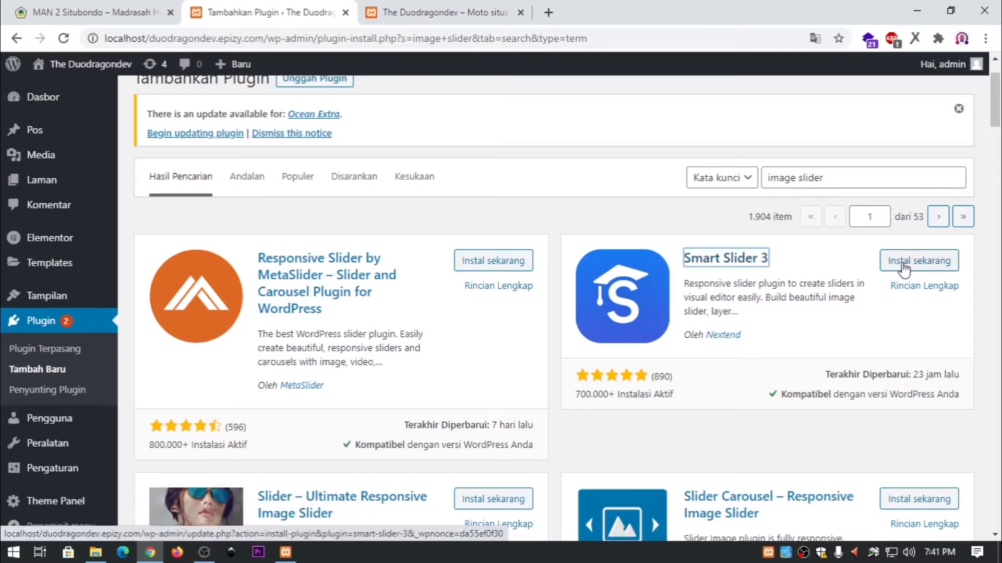
click(904, 266)
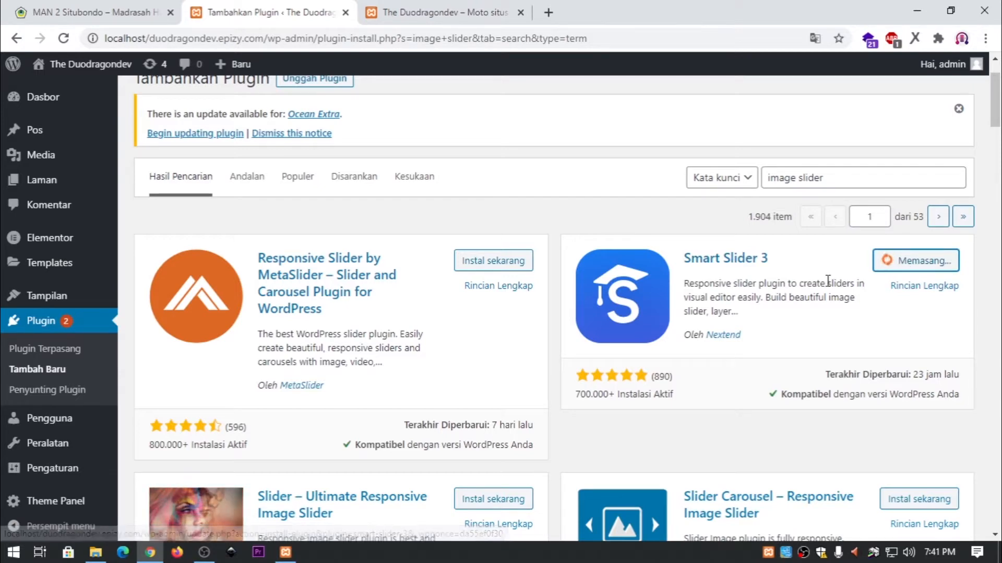
Step: Activate the Smart Slider 3 plugin
scroll(824, 276, up, 2)
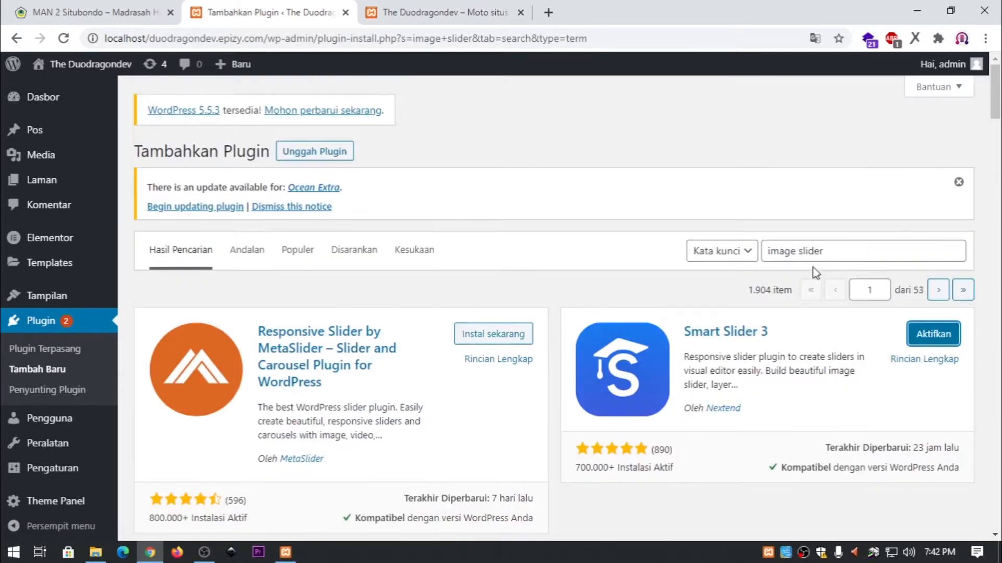
drag(995, 112, 998, 128)
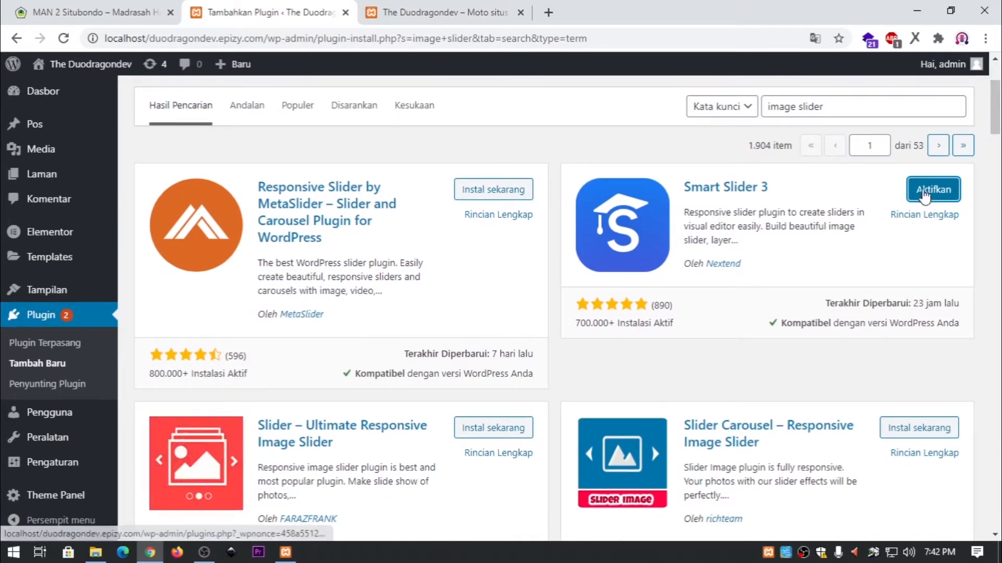
click(938, 191)
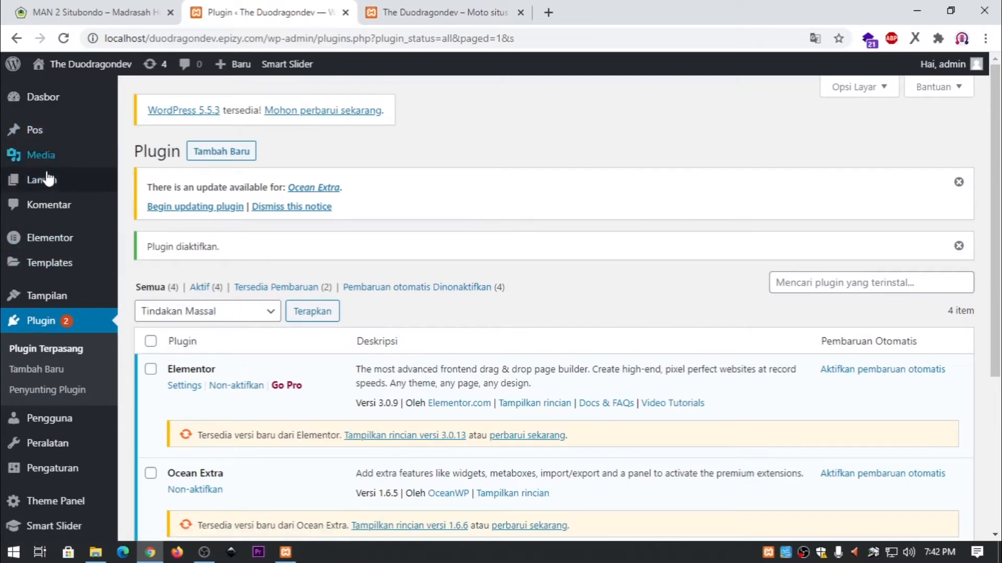
Step: Open Smart Slider and dismiss its welcome page with the option not to show it again
scroll(16, 397, down, 4)
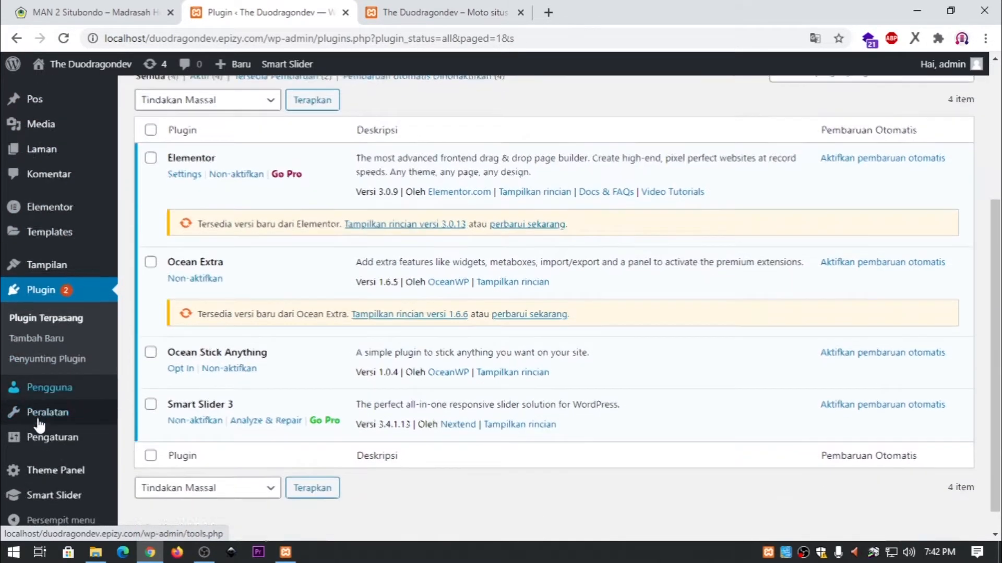
scroll(39, 426, down, 1)
mouse_move(48, 499)
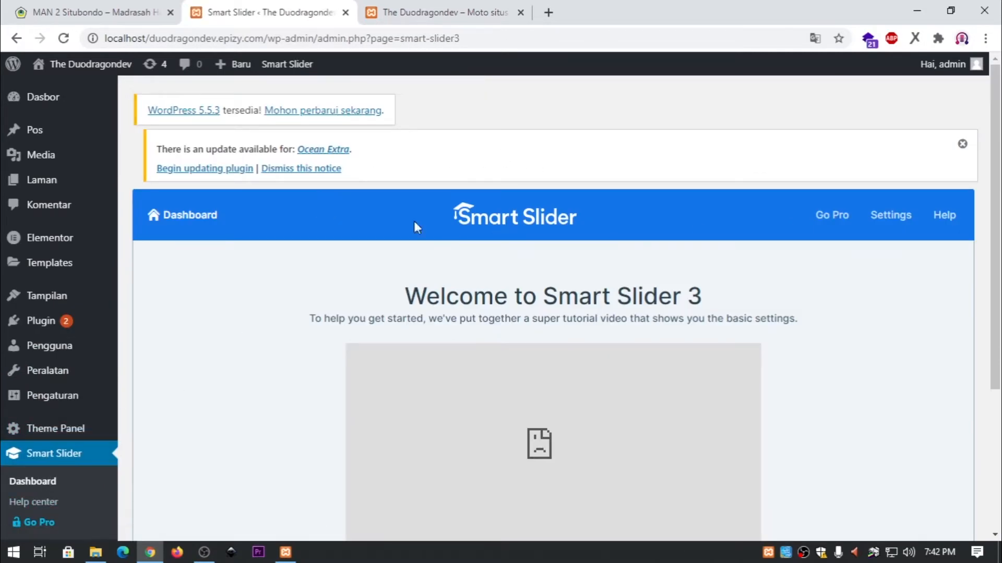
scroll(428, 245, down, 4)
scroll(490, 287, up, 1)
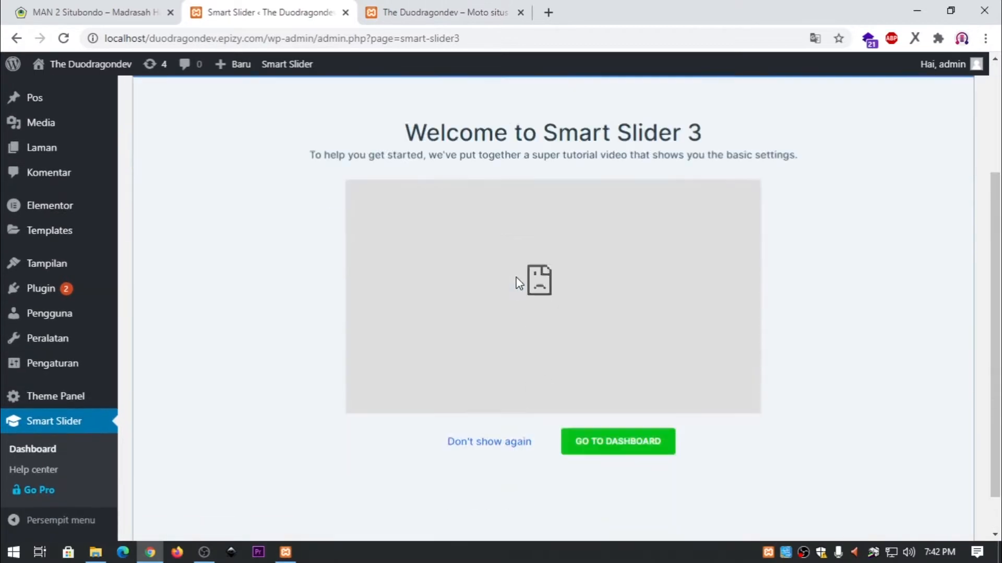
scroll(516, 284, down, 1)
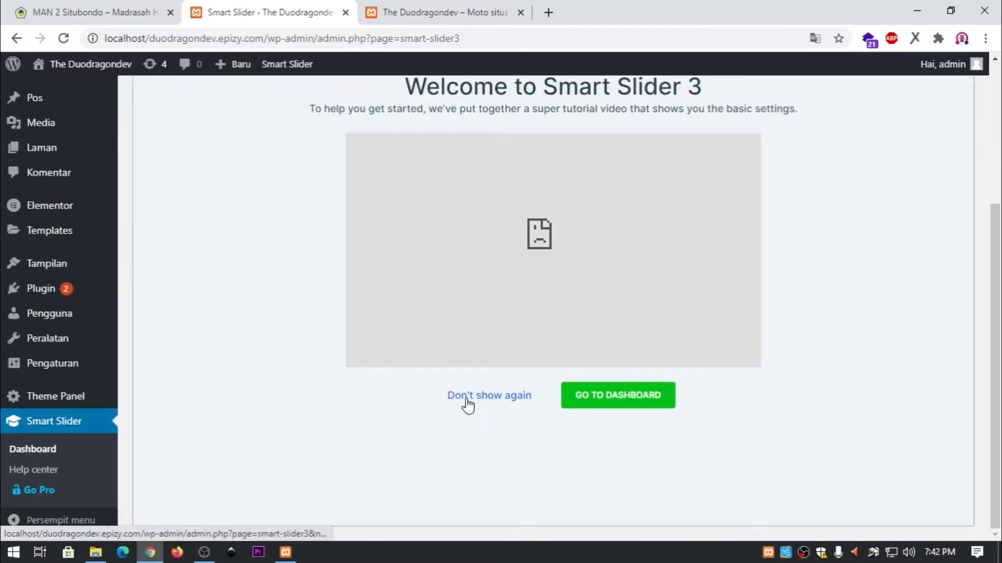
click(467, 401)
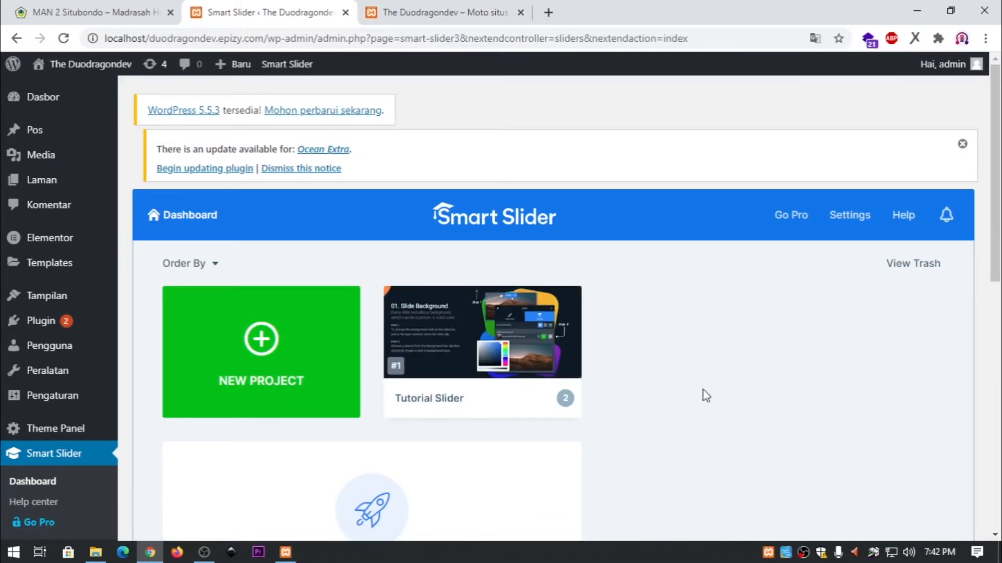
Step: Open the Tutorial Slider project for editing from the Smart Slider dashboard
scroll(647, 383, down, 4)
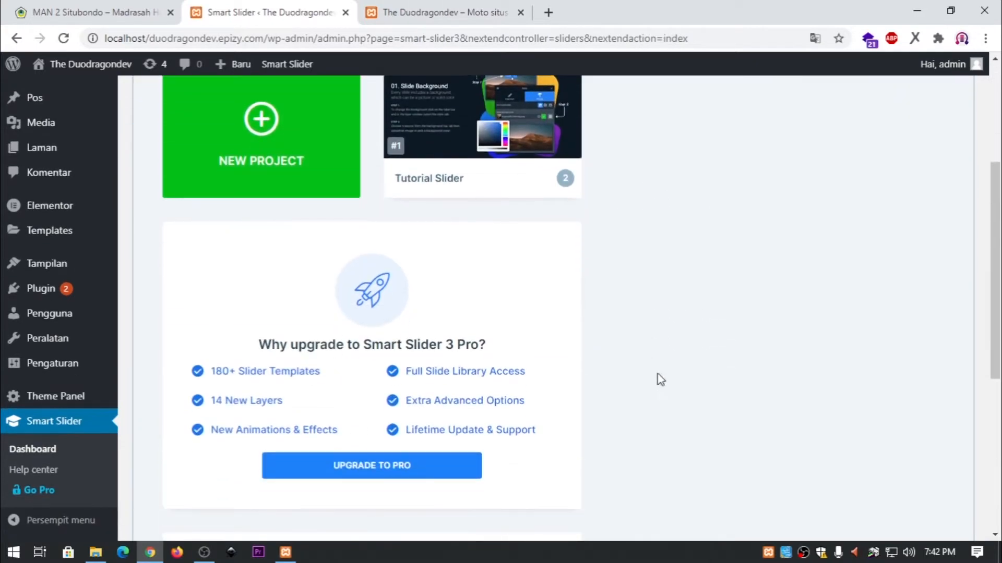
scroll(658, 374, up, 4)
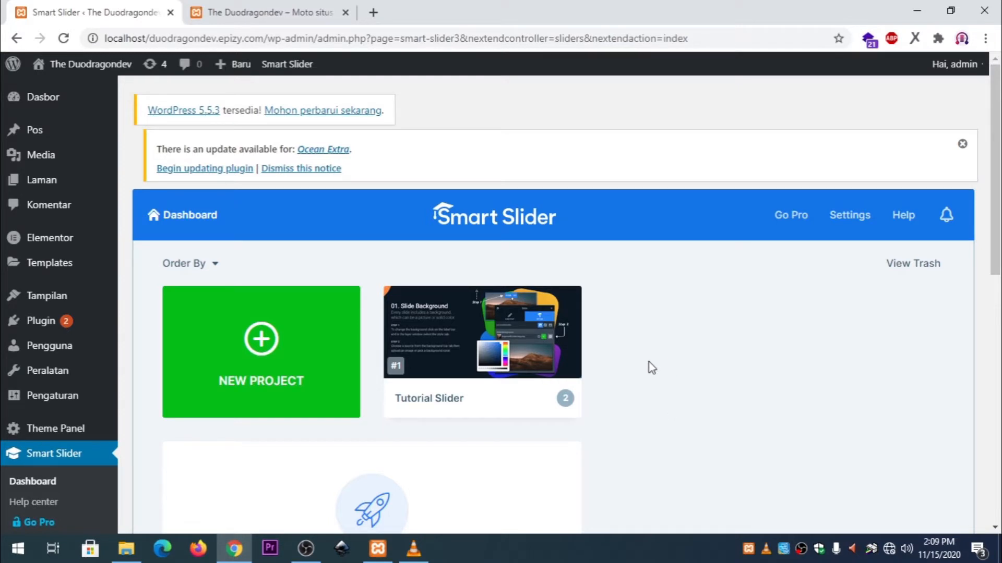
mouse_move(515, 330)
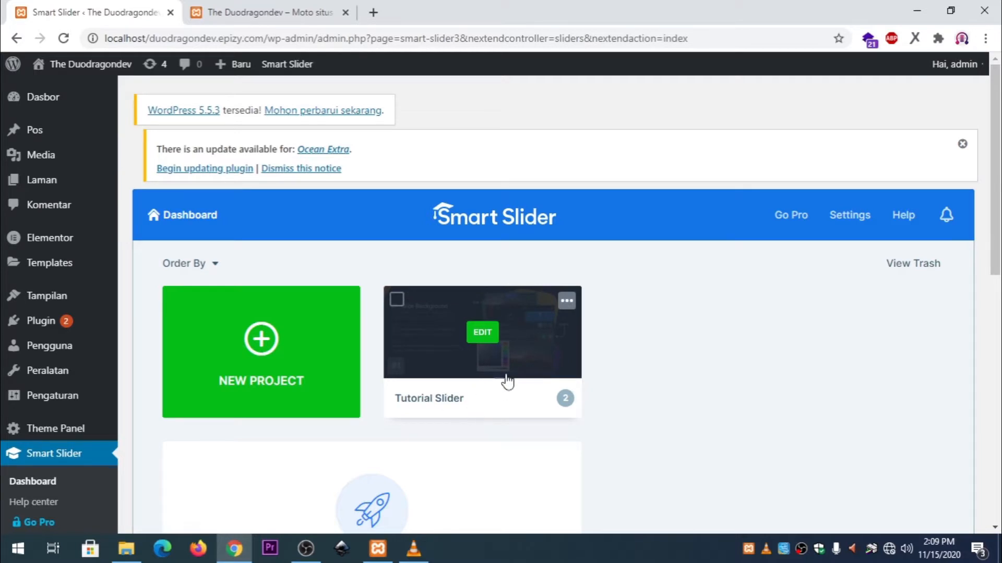
click(483, 339)
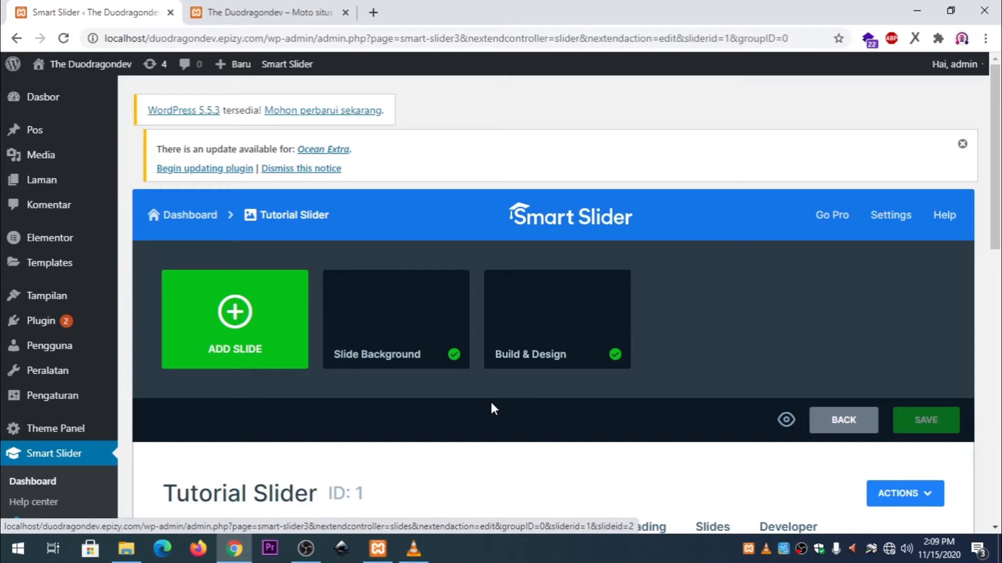
mouse_move(432, 305)
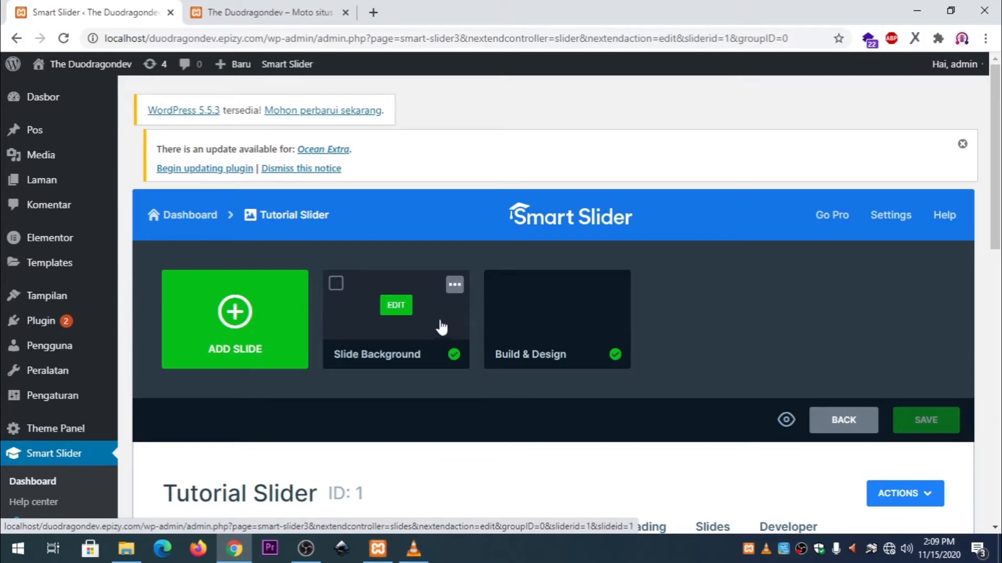
click(336, 285)
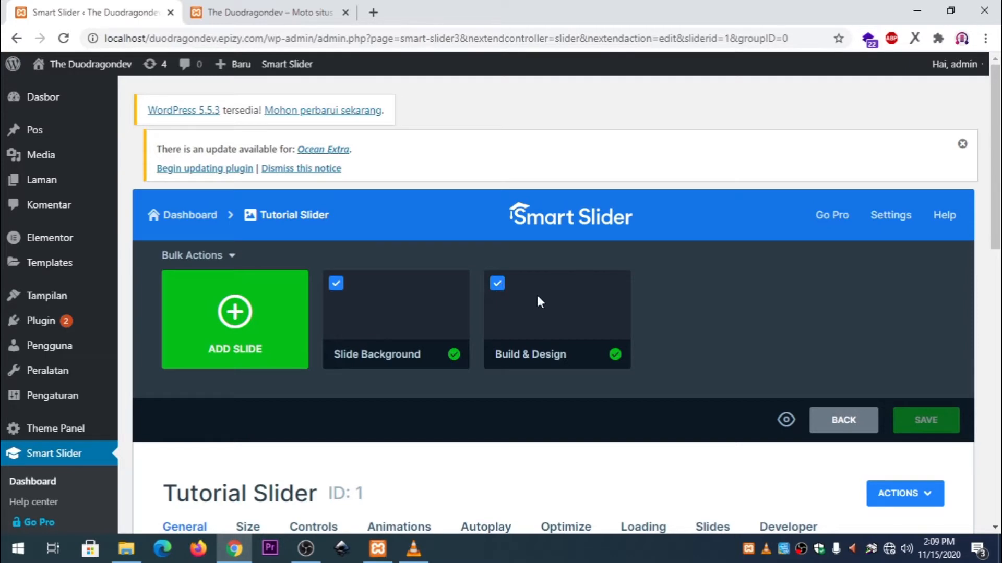
scroll(449, 290, down, 5)
scroll(480, 319, up, 5)
click(364, 291)
Step: Delete the Slide Background and Build & Design slides from Tutorial Slider, confirming each deletion
click(454, 285)
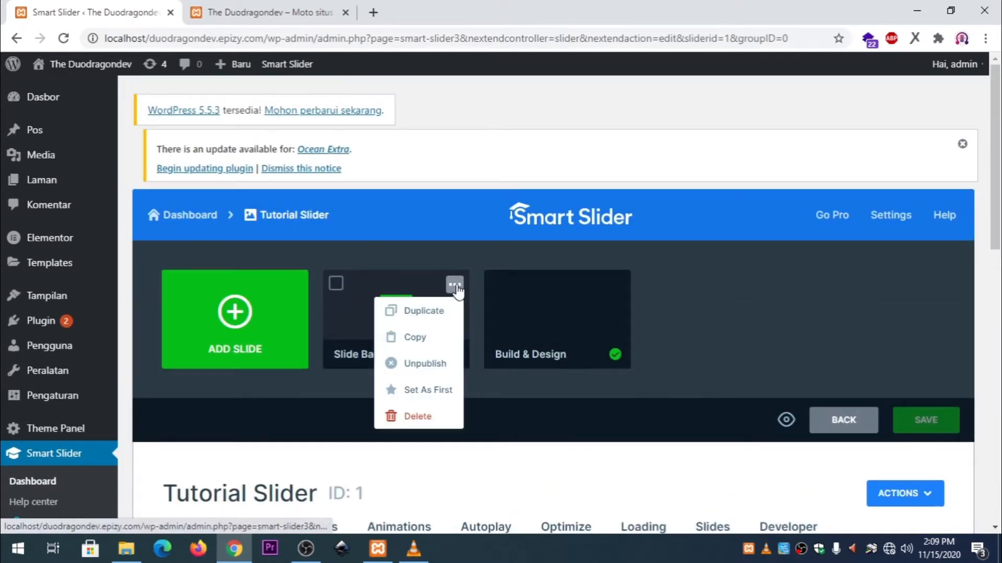
click(419, 416)
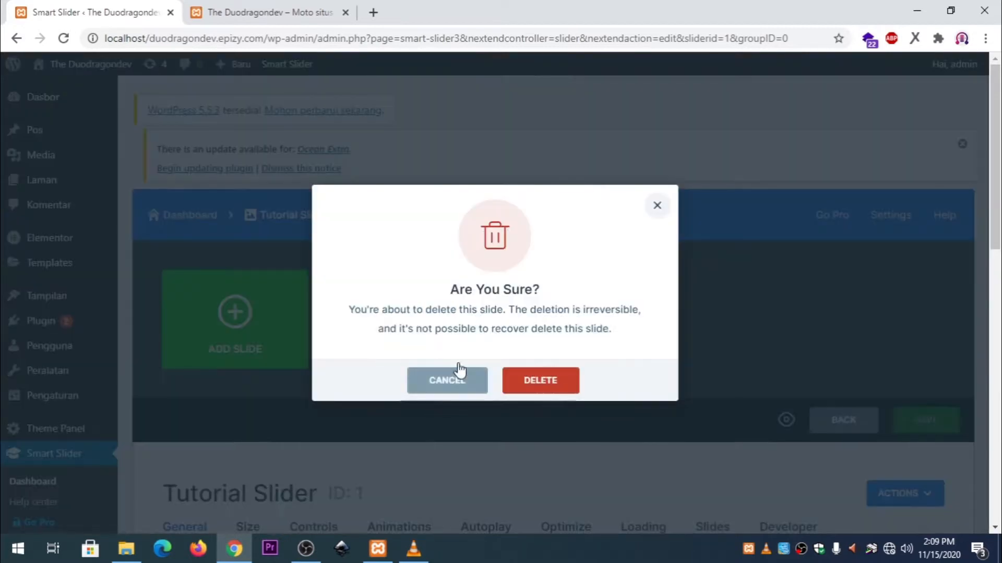
click(537, 381)
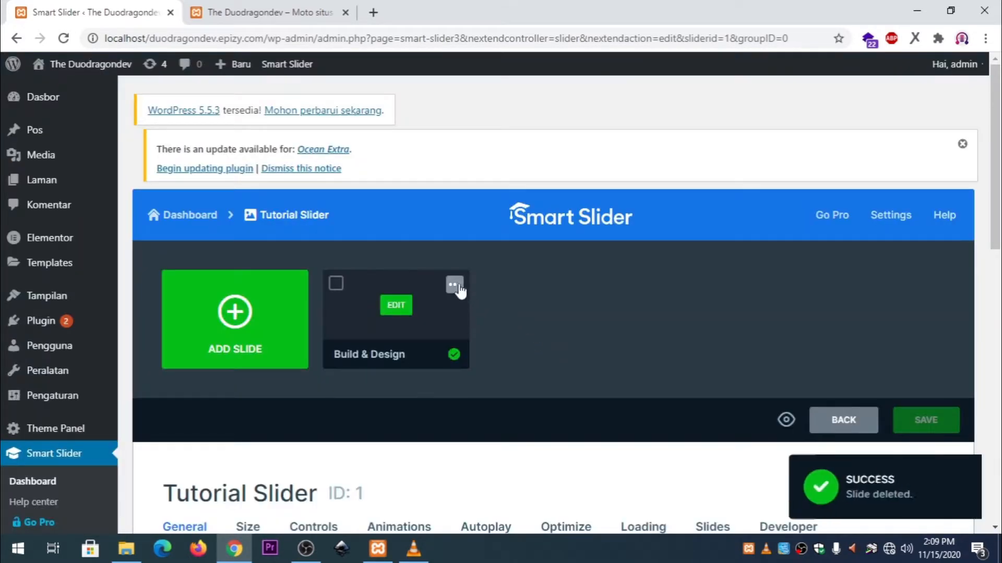
click(456, 287)
click(422, 416)
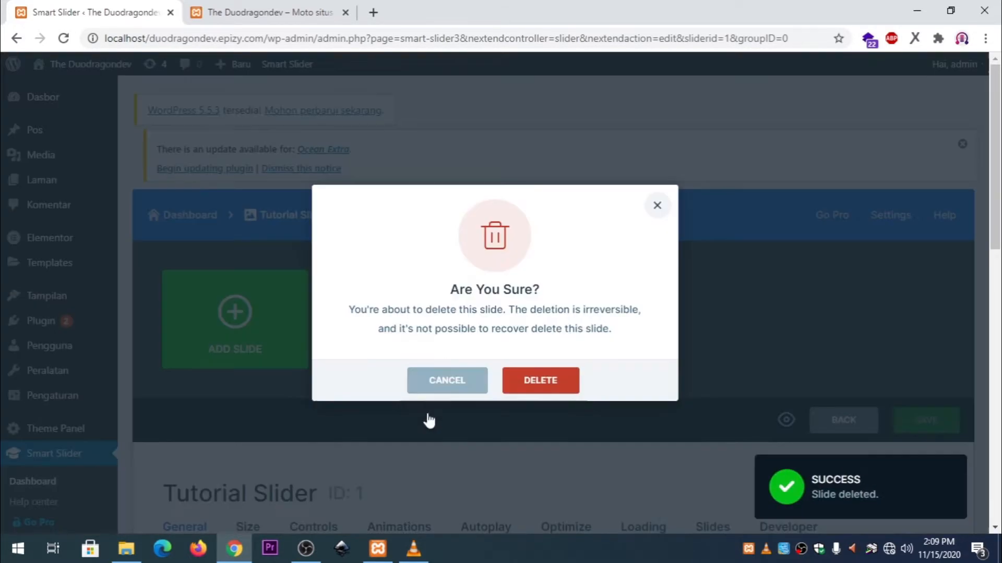
click(524, 383)
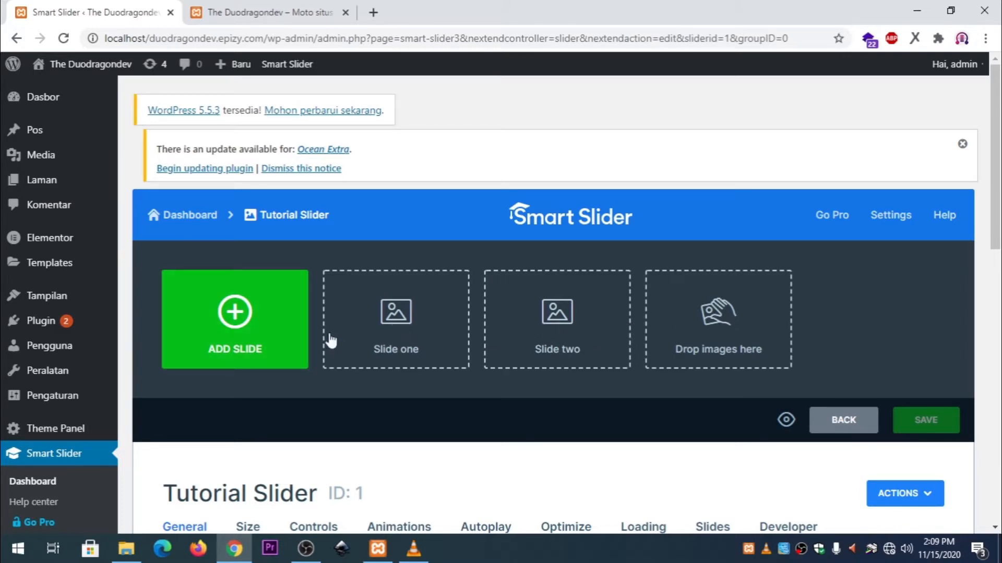
Step: Add the media library image WhatsApp-Image-2020-06-07-at-13.38.01-2-1024x373 to Tutorial Slider as an image slide and close the slide type choices
click(401, 324)
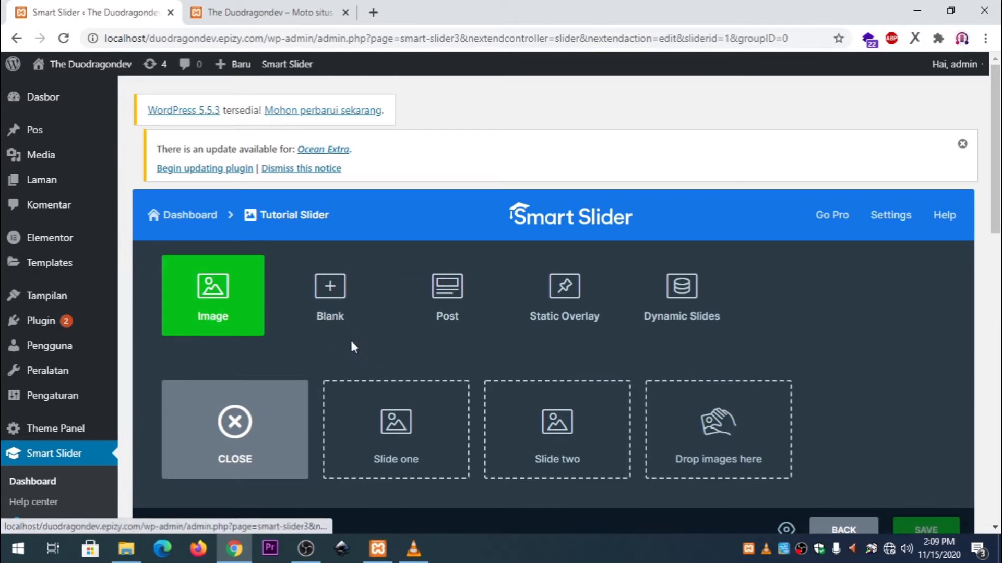
click(219, 299)
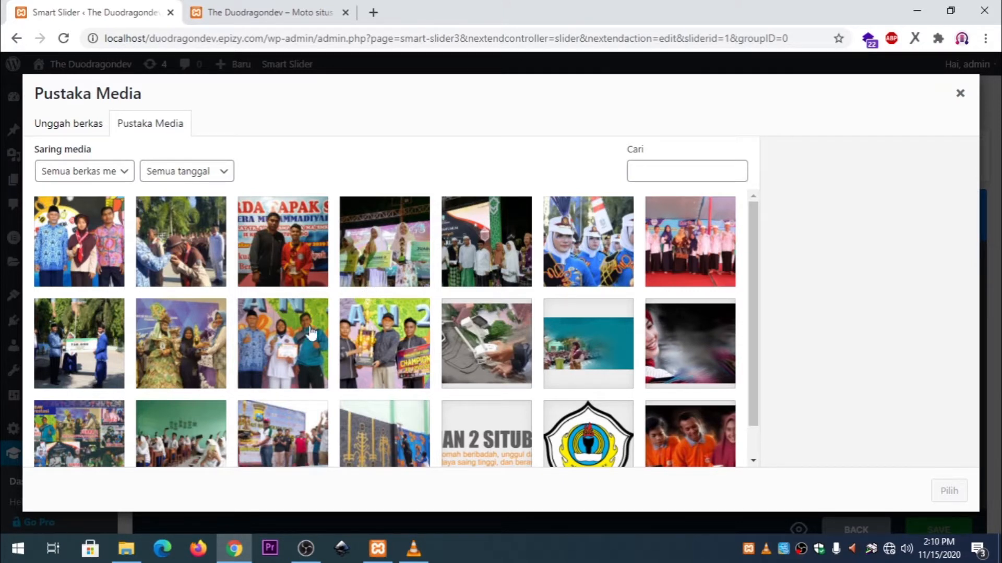
scroll(321, 379, down, 1)
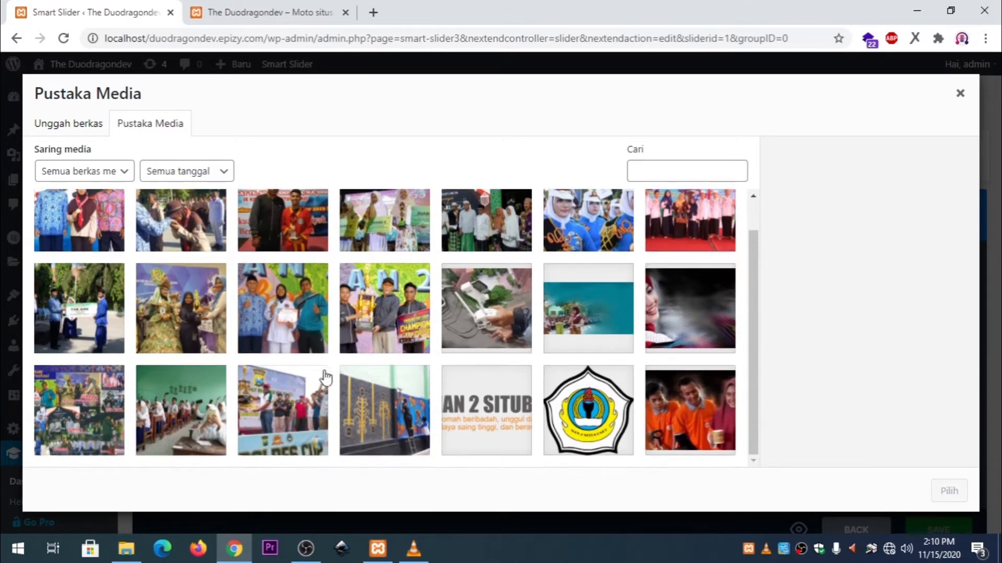
scroll(506, 365, up, 1)
scroll(494, 358, down, 1)
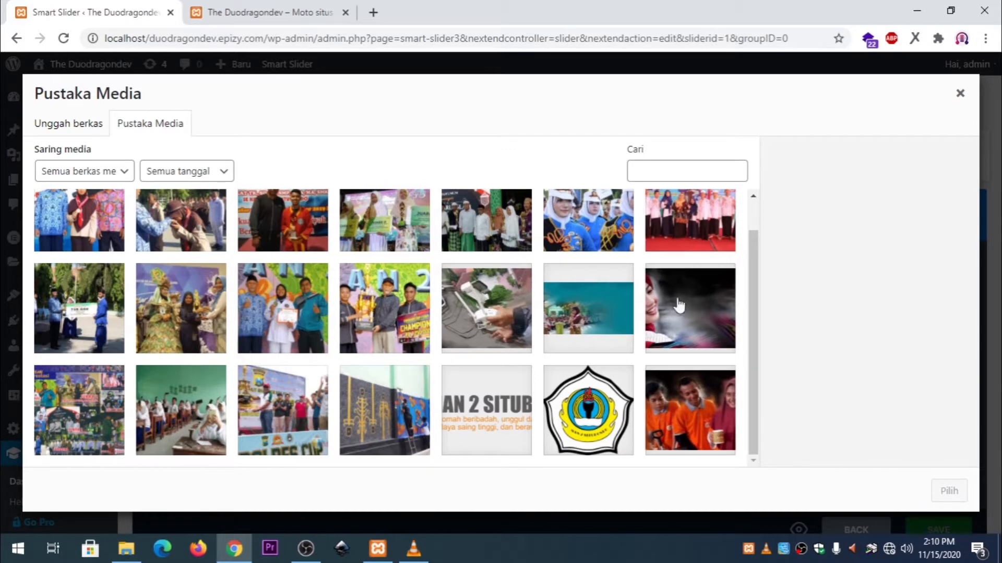
click(691, 324)
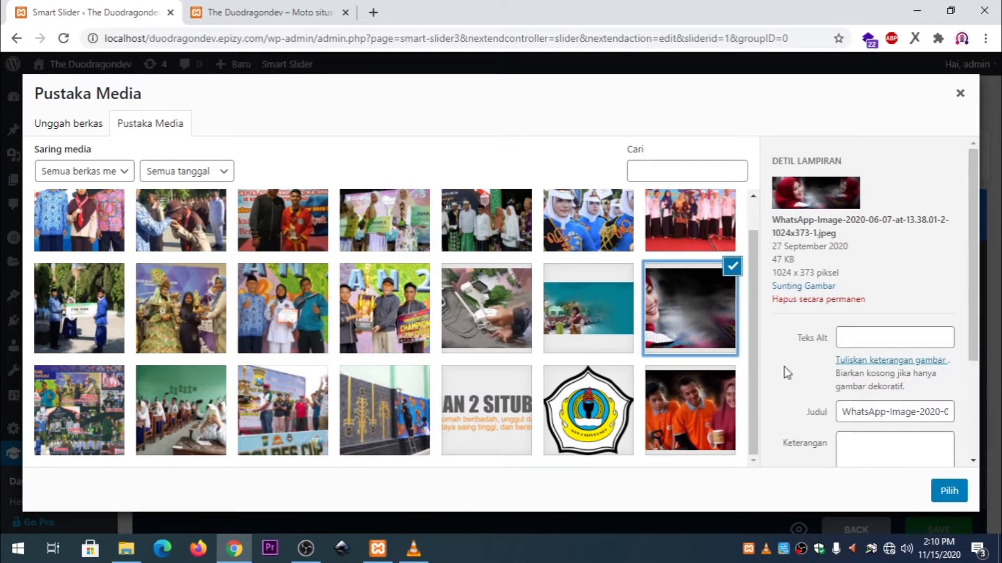
click(949, 491)
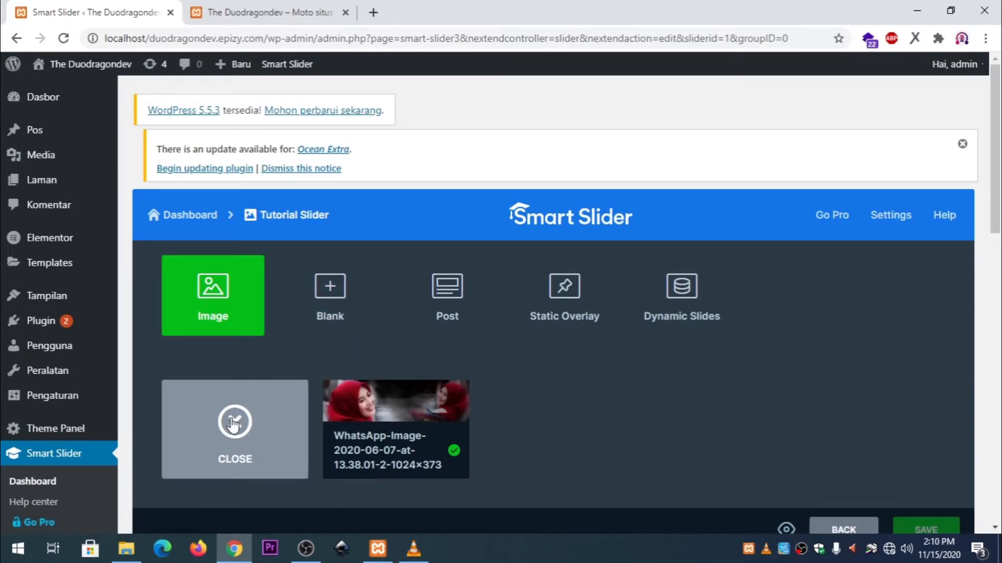
scroll(347, 402, down, 1)
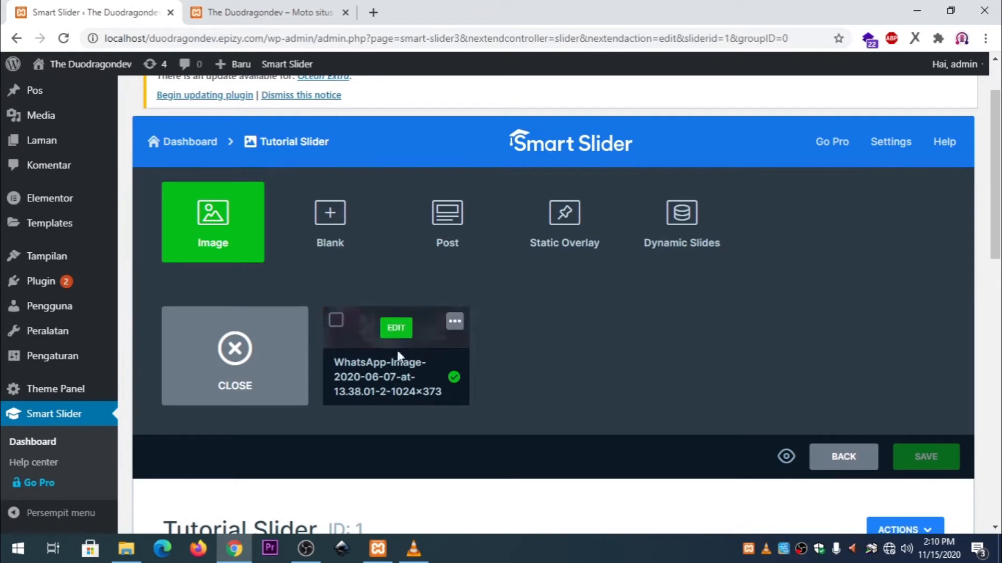
click(258, 347)
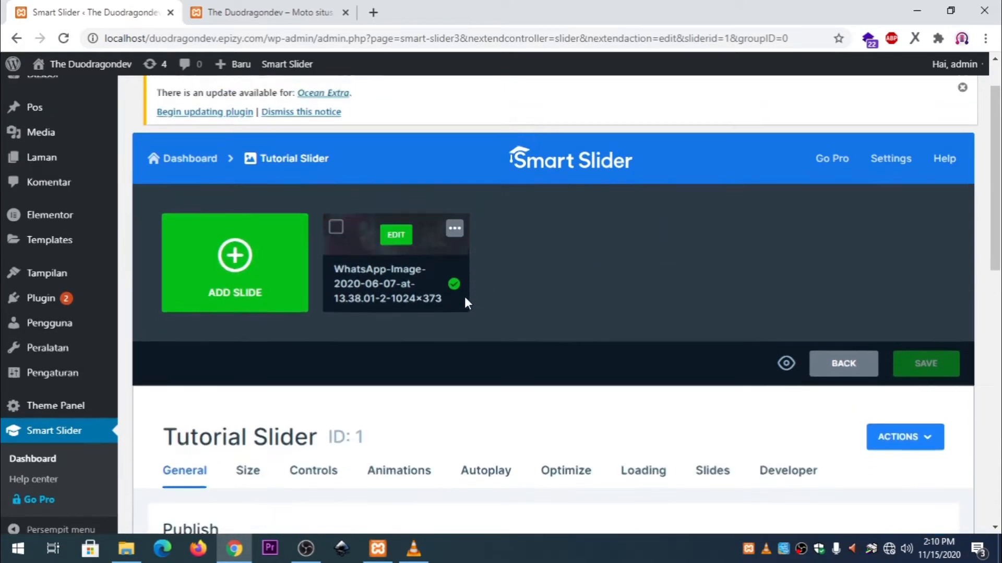
Step: Add another image slide using the same WhatsApp-Image-2020-06-07-at-13.38.01-2-1024x373 picture from the media library
scroll(464, 303, up, 1)
click(243, 317)
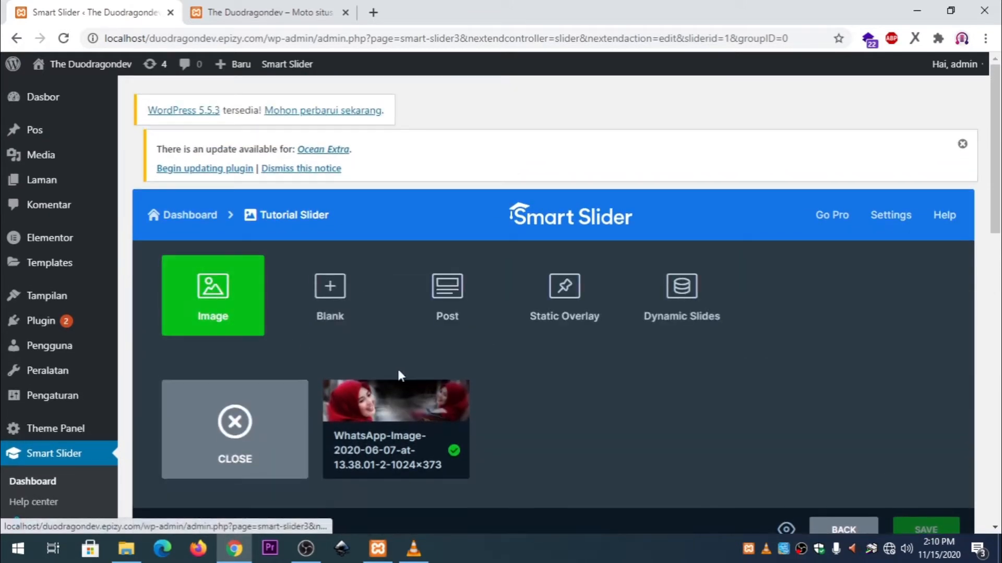
click(226, 311)
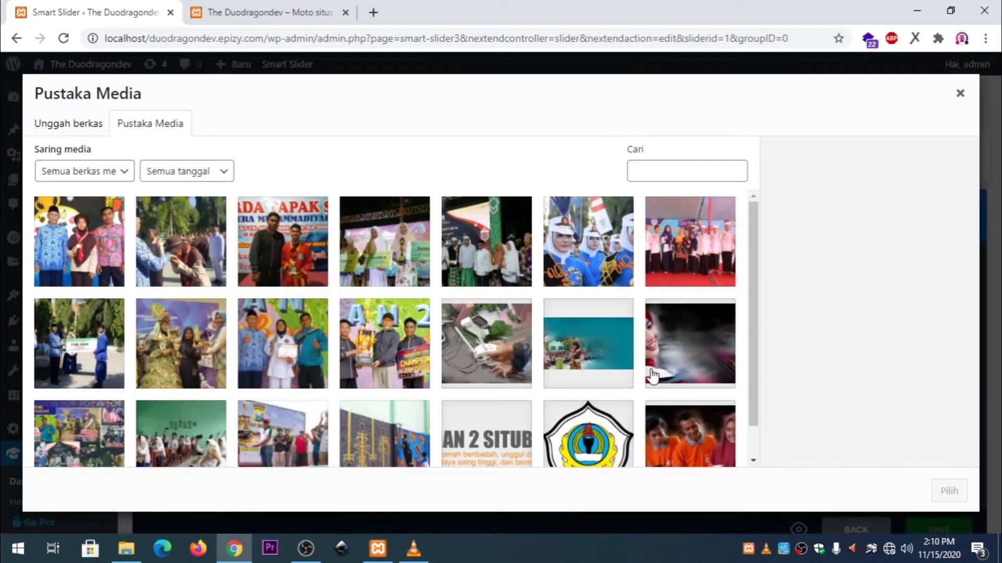
scroll(652, 374, down, 1)
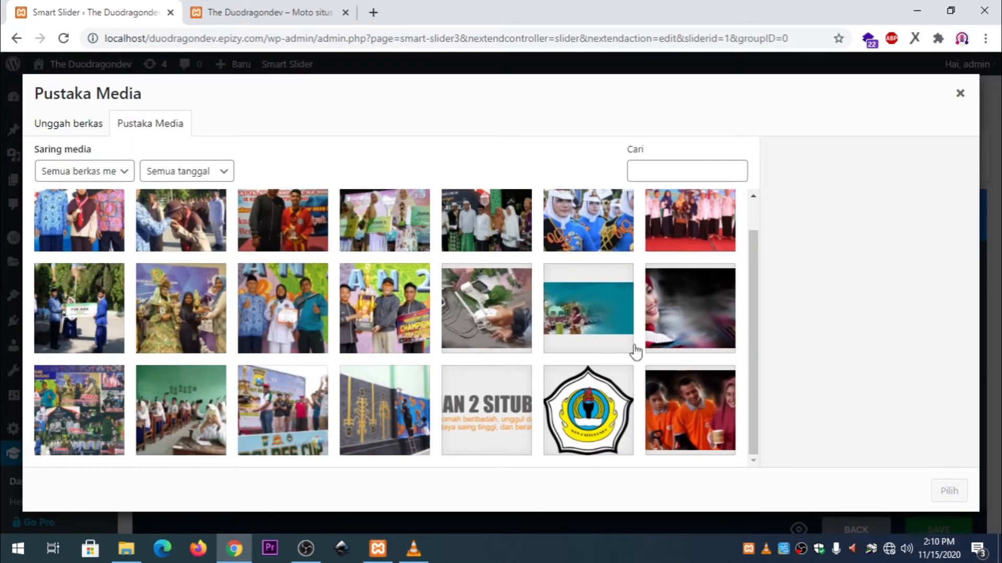
click(675, 320)
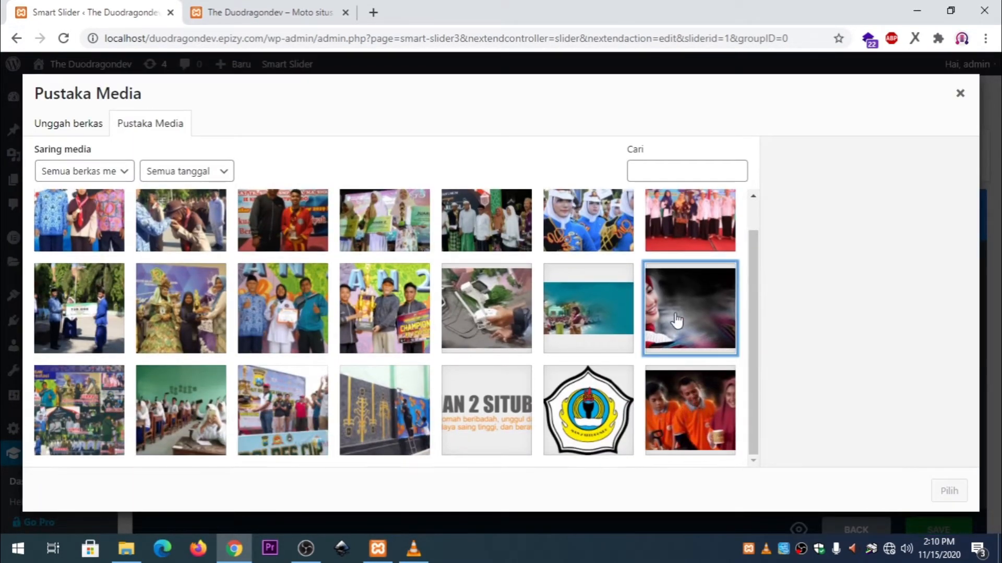
click(949, 491)
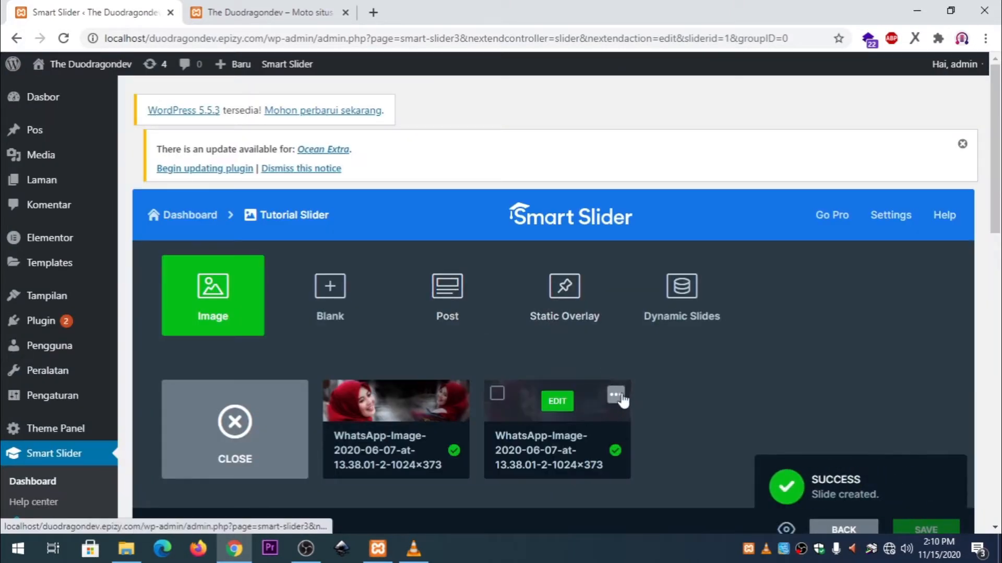
Step: Delete the duplicate WhatsApp-Image slide and confirm the deletion
click(616, 395)
click(578, 369)
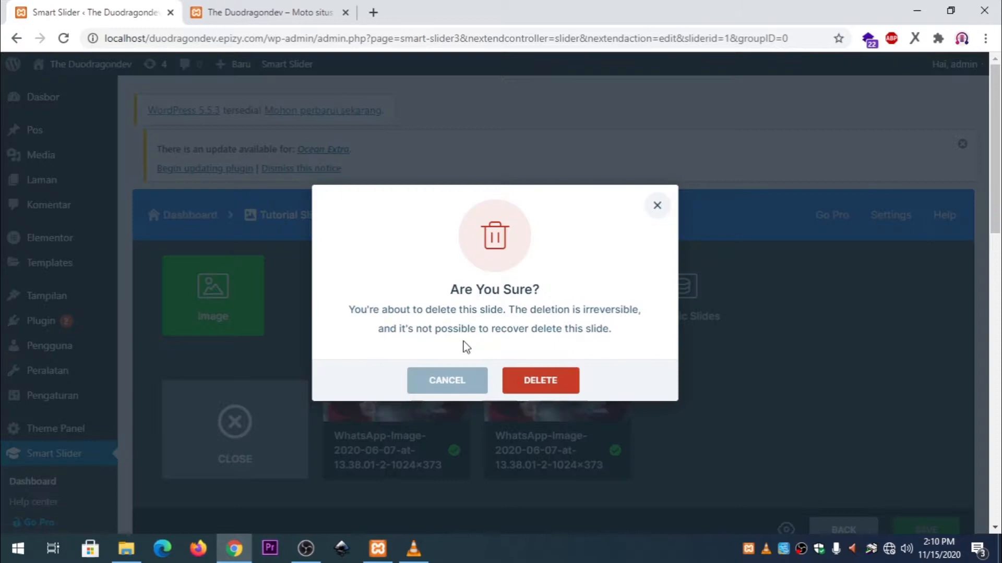
click(530, 385)
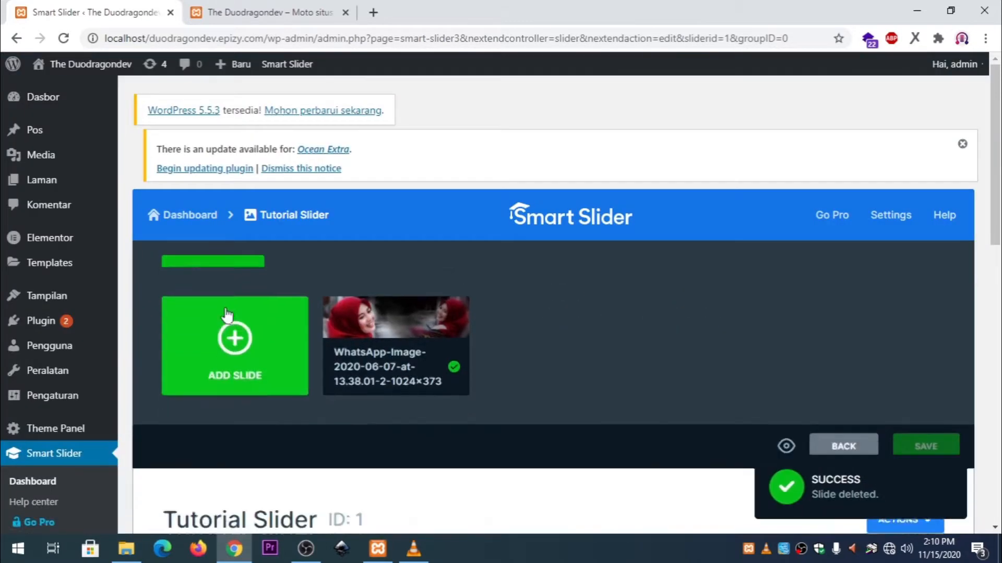
Step: Add the media library image img_01 as the second image slide and close the slide type choices
click(230, 333)
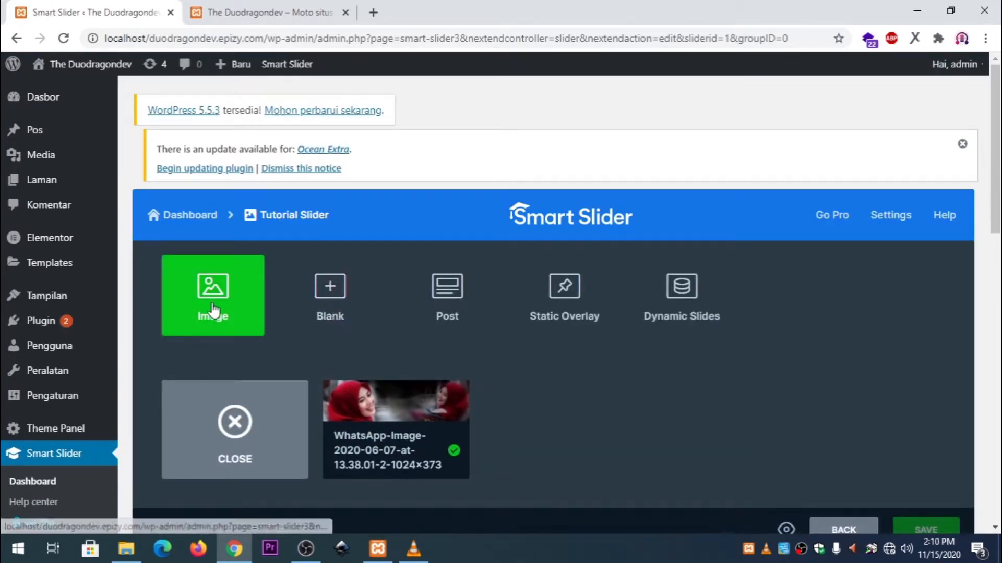
click(213, 312)
click(687, 420)
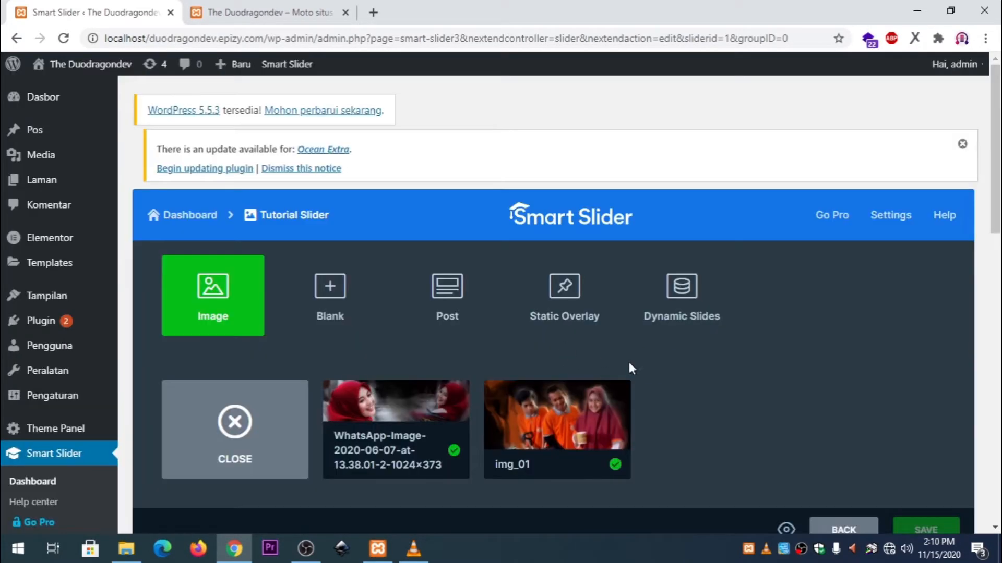
scroll(646, 344, down, 1)
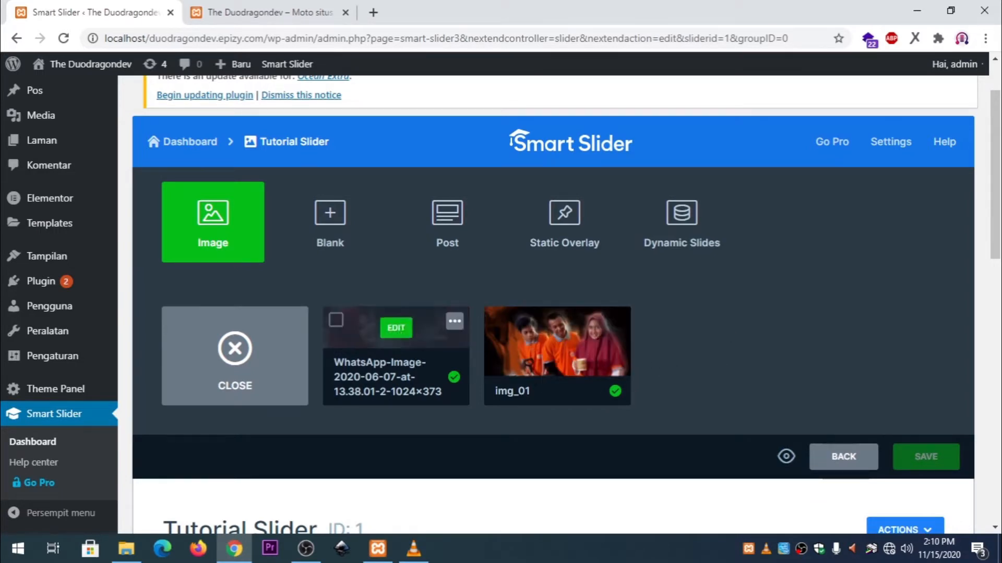
click(235, 349)
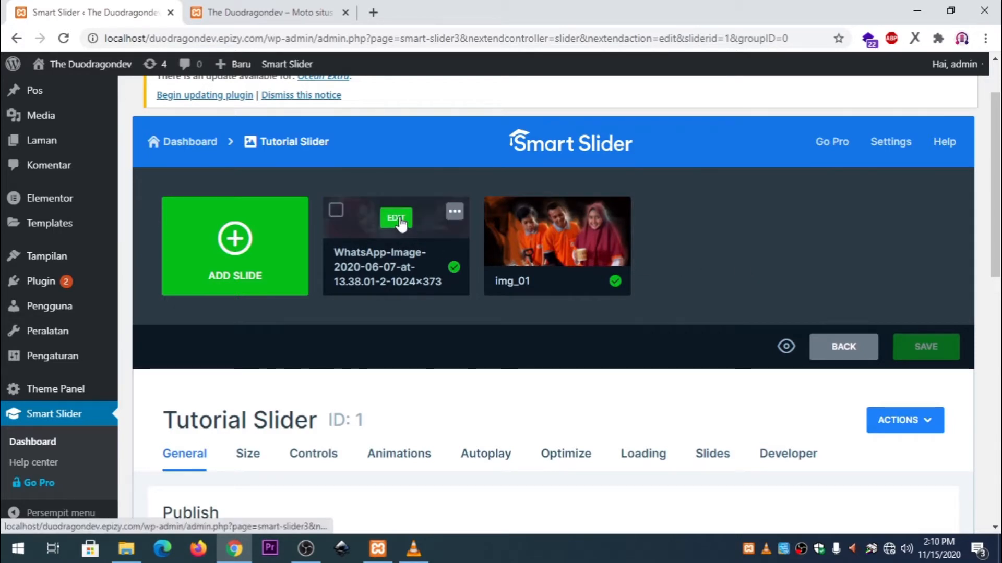
Step: Open the first slide, WhatsApp-Image-2020-06-07, for editing and dismiss the notice about changes in version 3.4
click(394, 221)
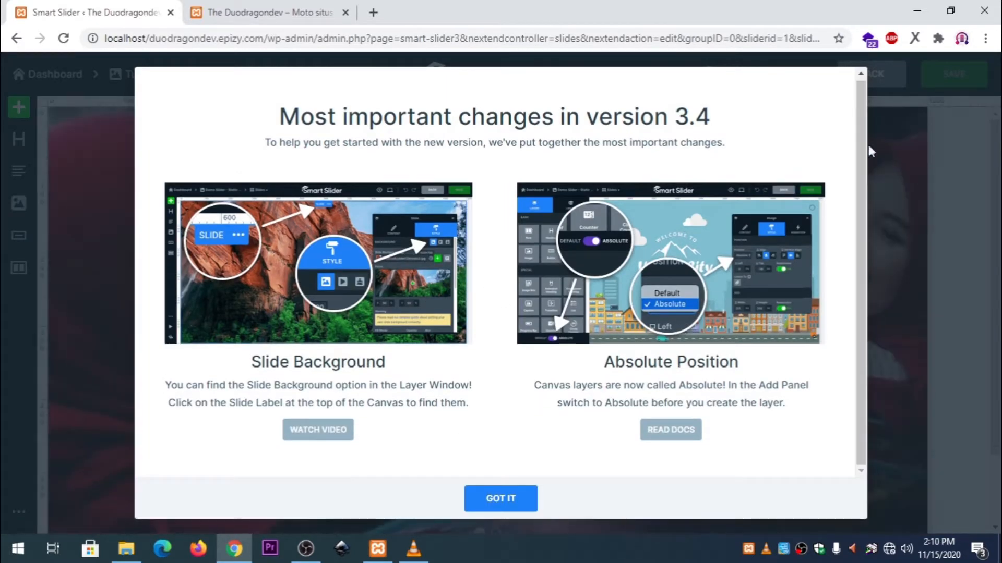
drag(860, 165, 867, 134)
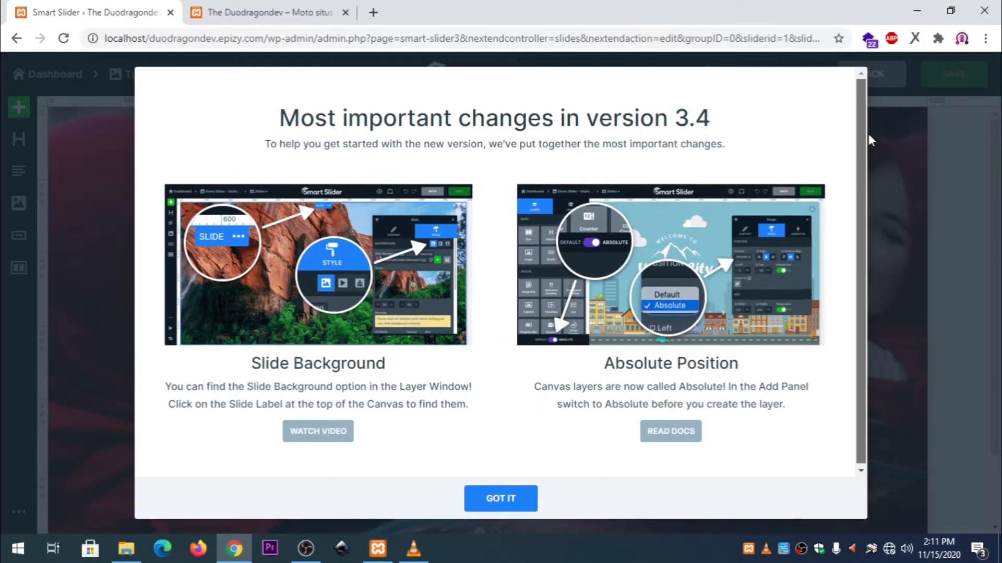
click(519, 499)
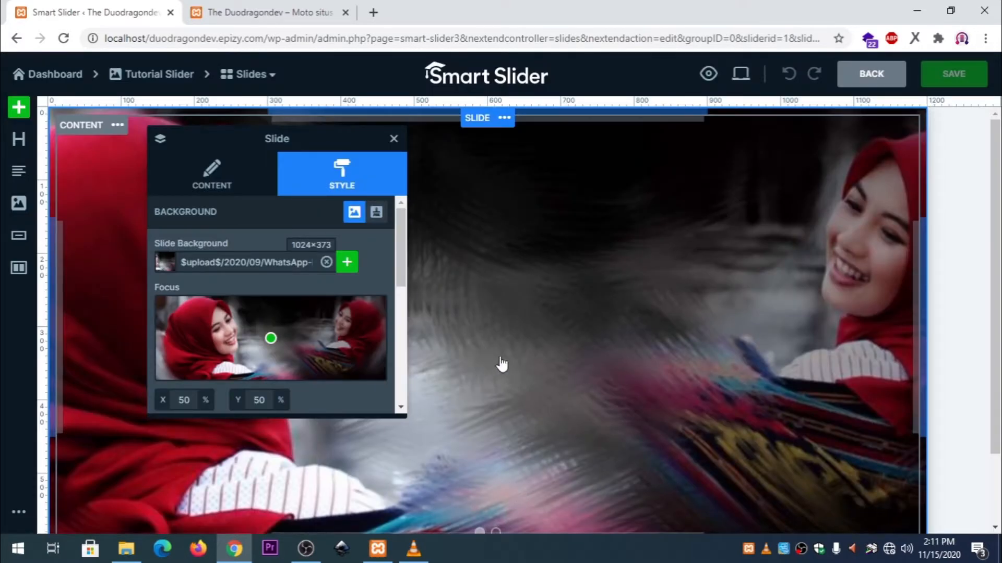
Step: Set the slide background's focus point to X 51% and Y 27%, and close the Slide settings window
drag(350, 138, 563, 183)
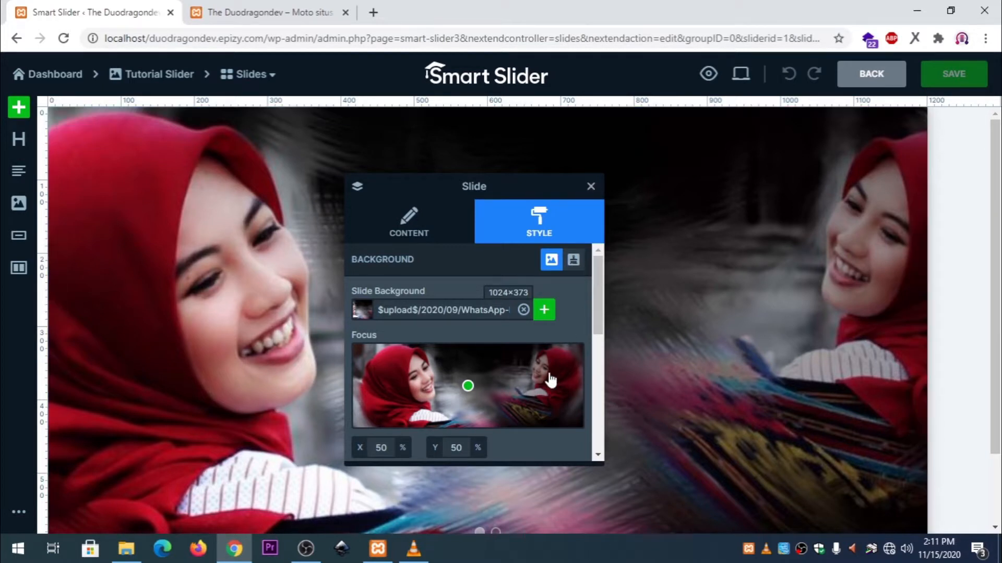
drag(446, 191, 624, 181)
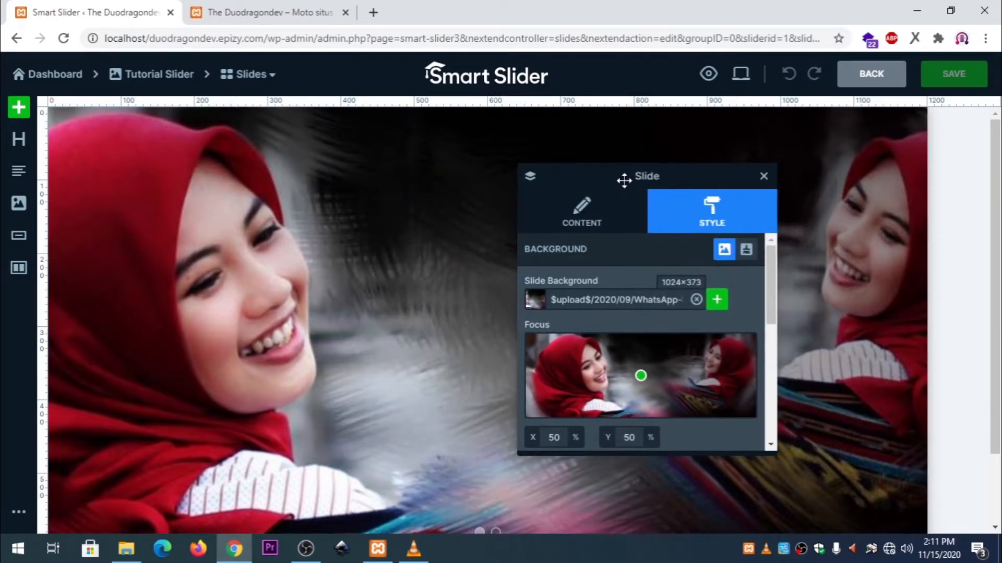
mouse_move(630, 371)
mouse_down()
mouse_move(641, 368)
mouse_move(625, 359)
mouse_move(746, 370)
mouse_move(644, 364)
mouse_up()
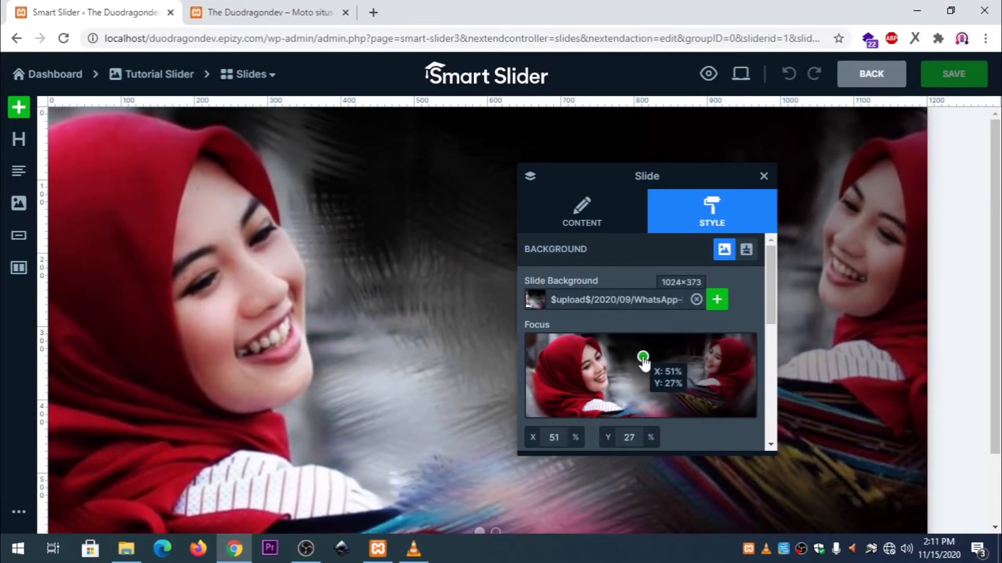
click(764, 177)
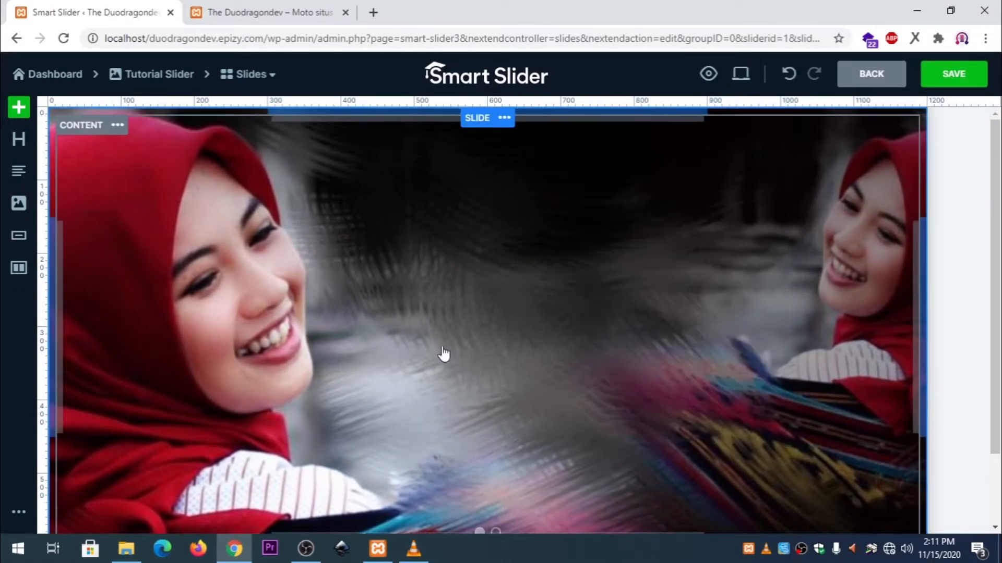
scroll(454, 359, down, 2)
scroll(466, 362, up, 2)
scroll(470, 356, down, 2)
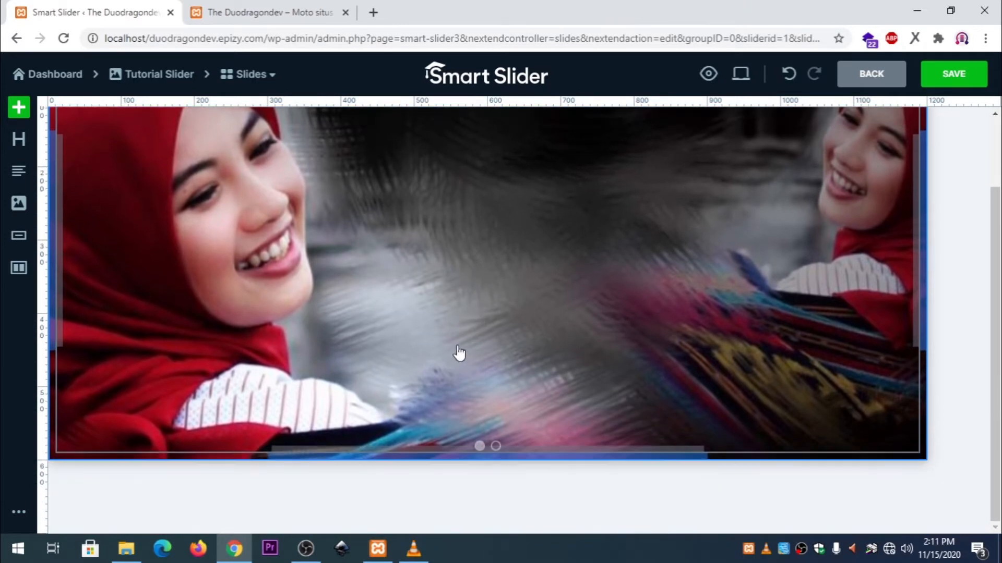
scroll(470, 324, up, 2)
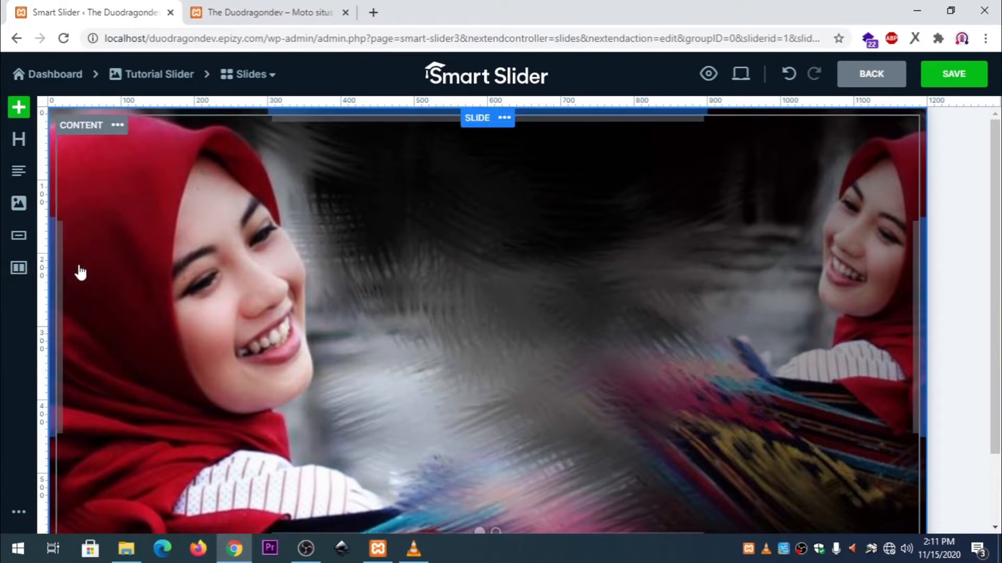
Step: Add a heading layer to the slide with the text MAN 2 SITUBONDO
click(18, 146)
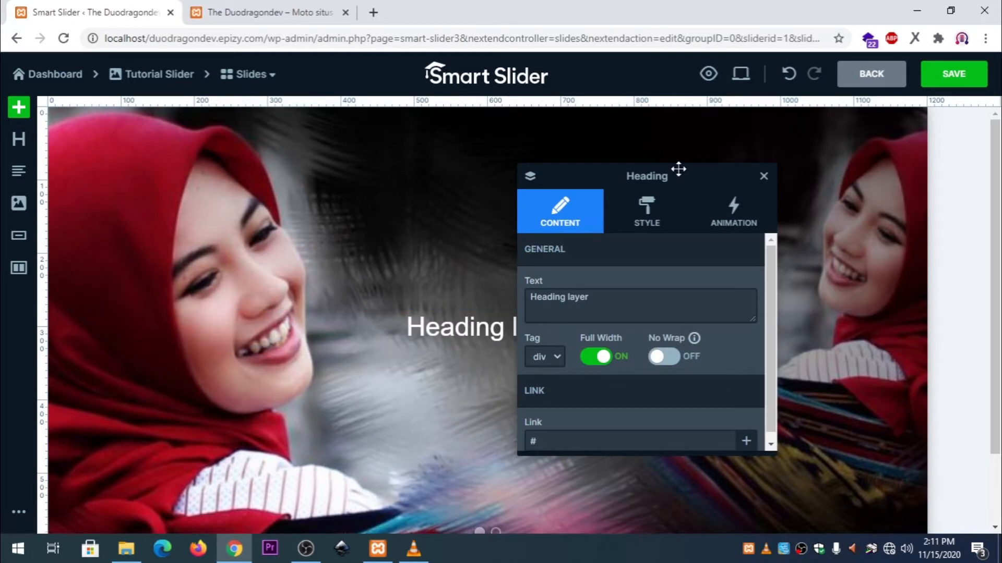
drag(678, 169, 807, 147)
drag(743, 278, 619, 277)
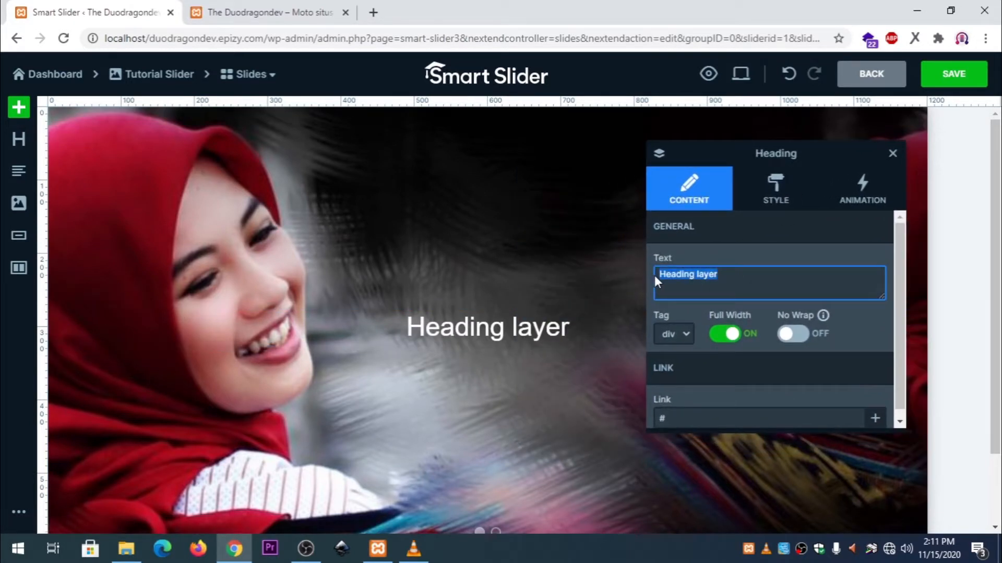
text(MAN 2 SI)
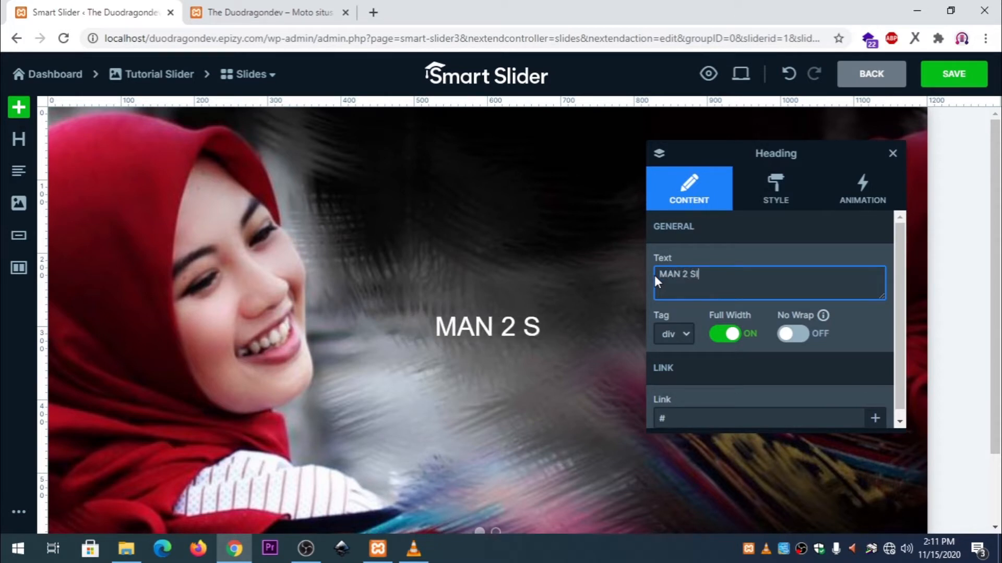
text(TUBONDO)
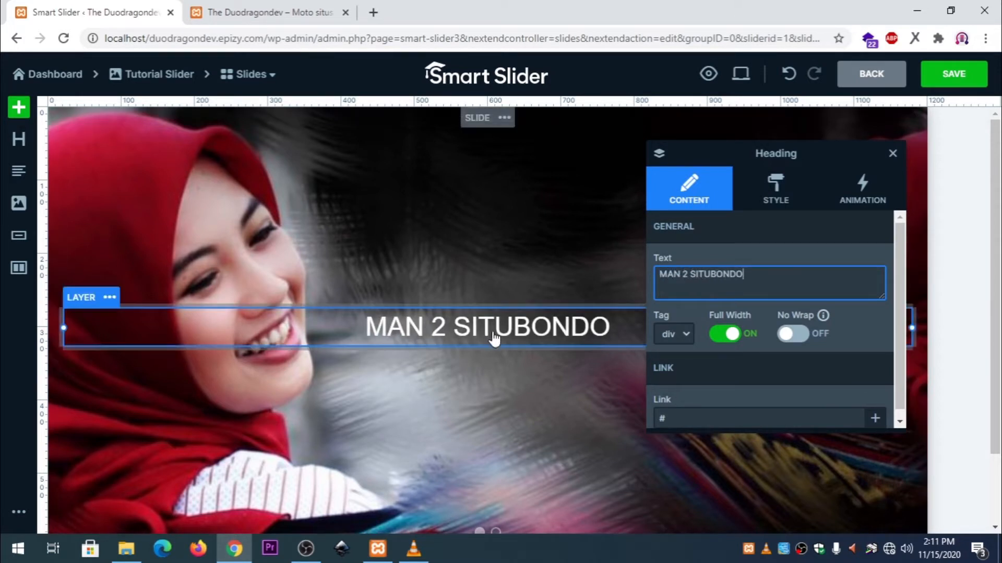
scroll(733, 320, down, 1)
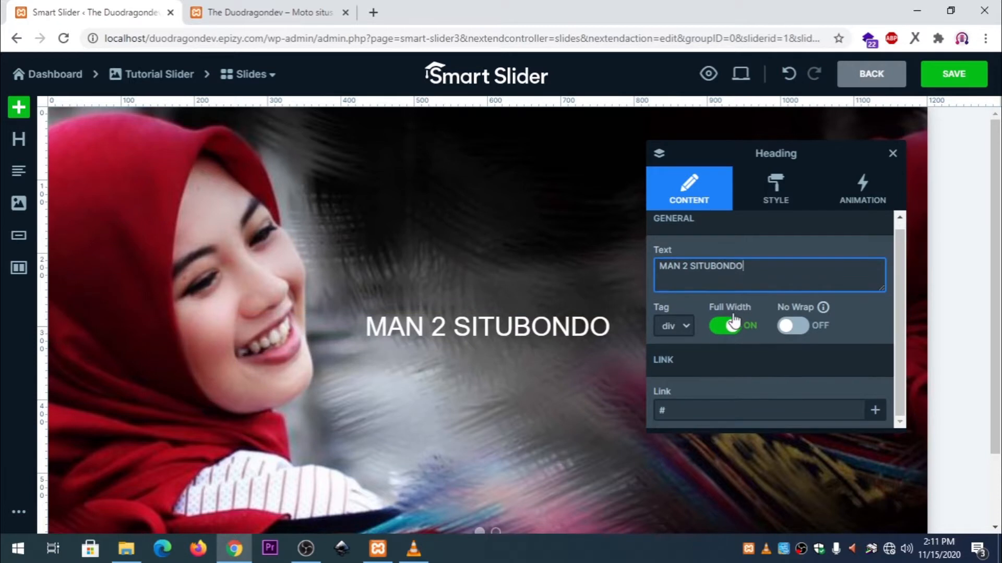
scroll(719, 339, up, 1)
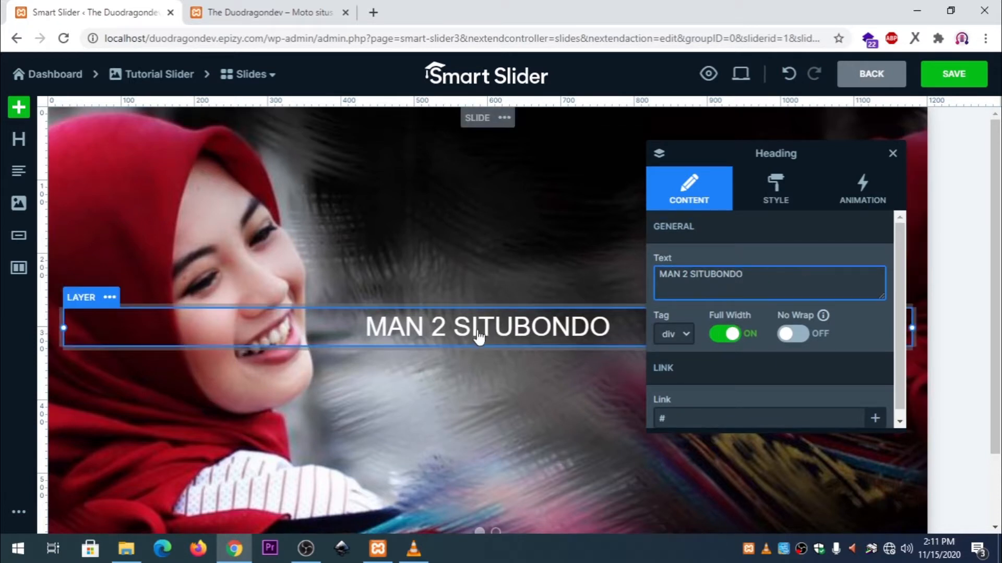
Step: Set the MAN 2 SITUBONDO heading's font family to Arial, after trying Abel, and its size to 40 px
click(785, 201)
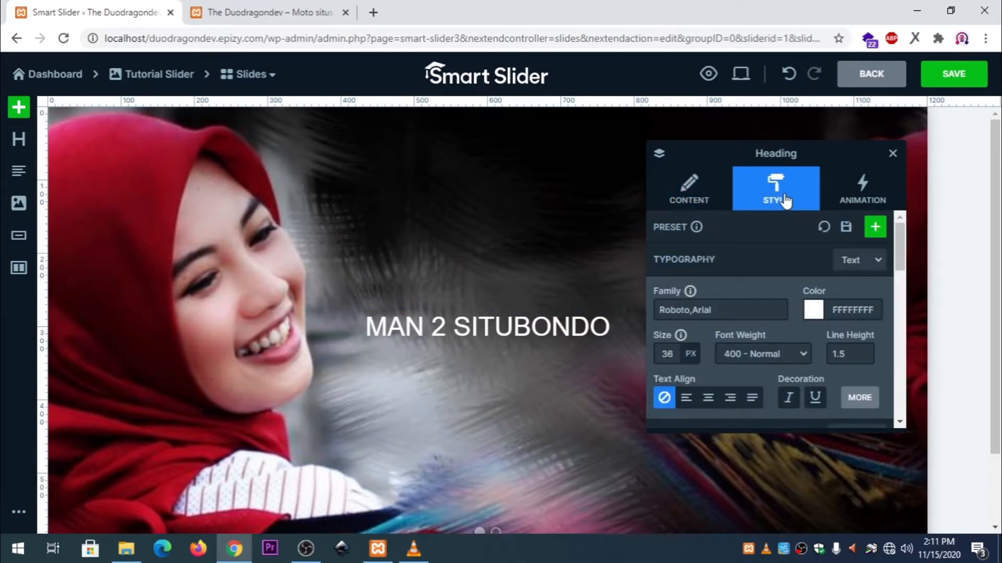
click(767, 310)
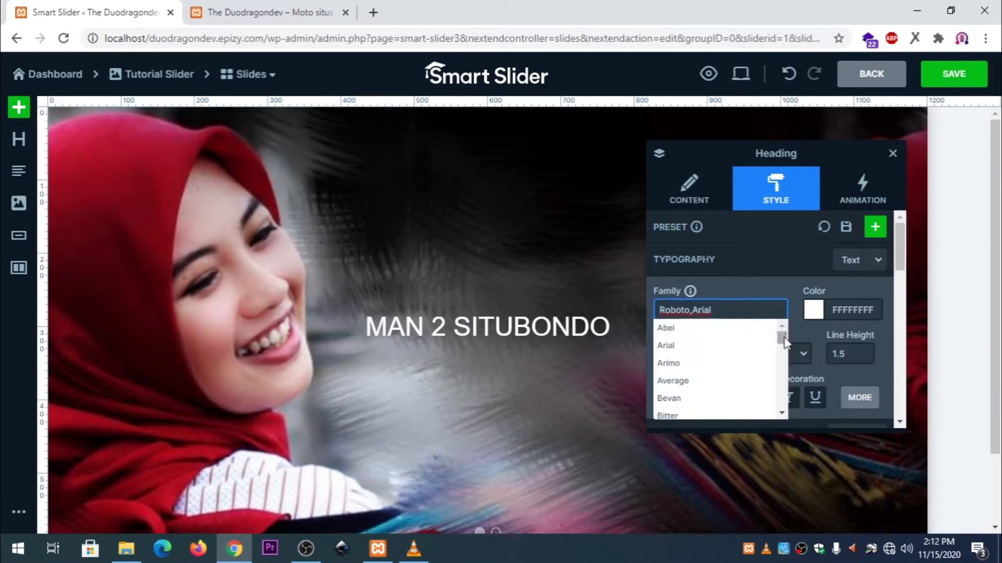
click(708, 331)
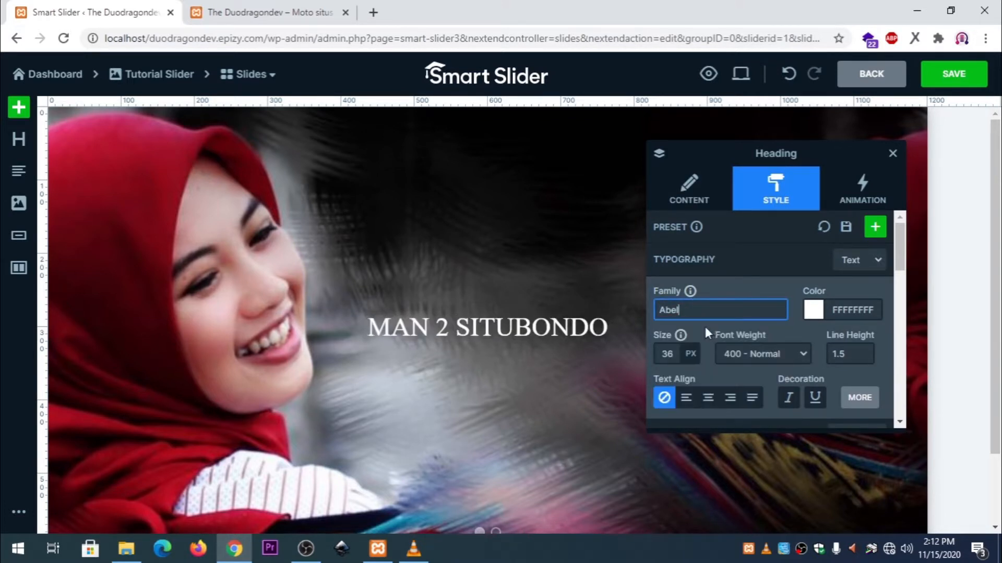
click(730, 312)
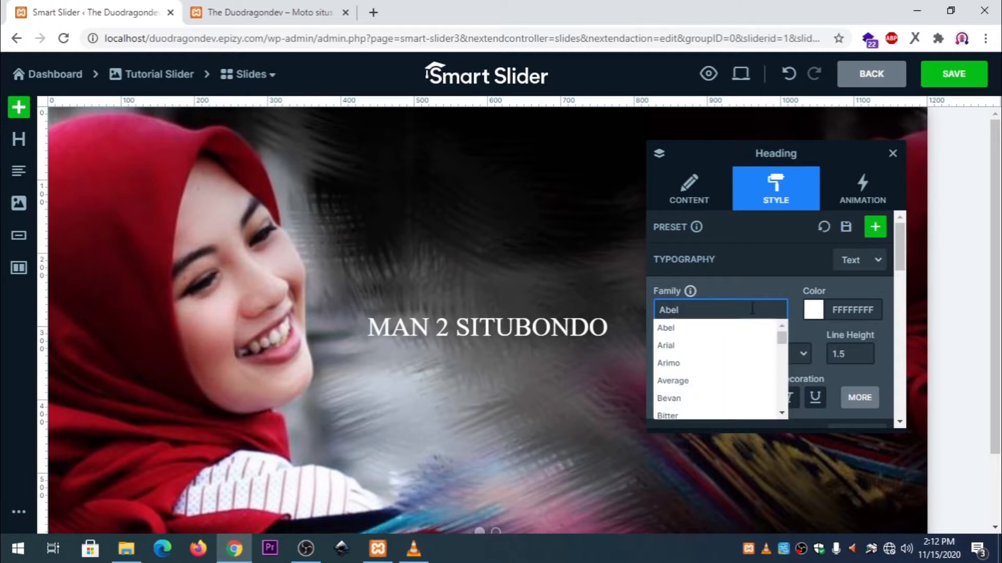
click(710, 345)
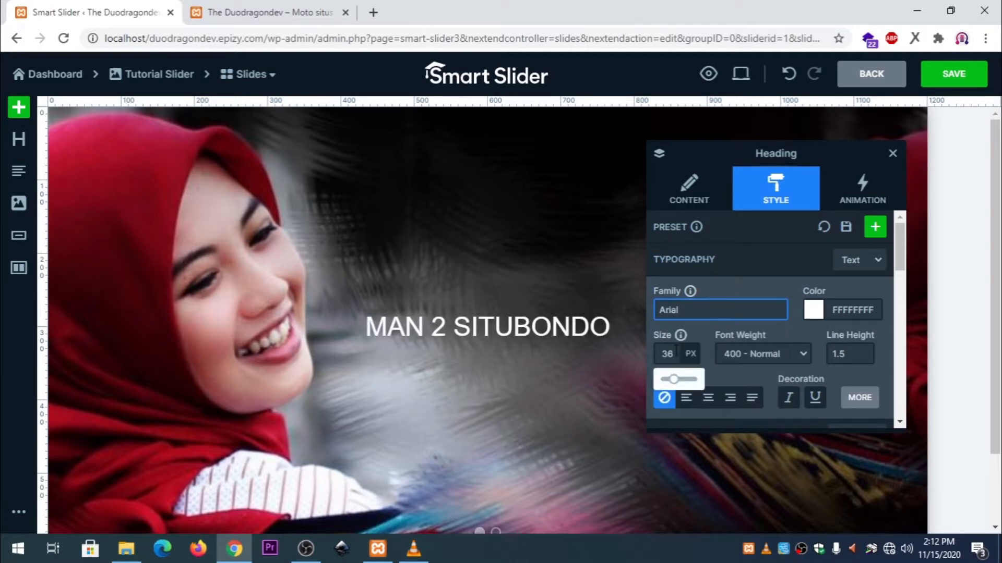
click(663, 353)
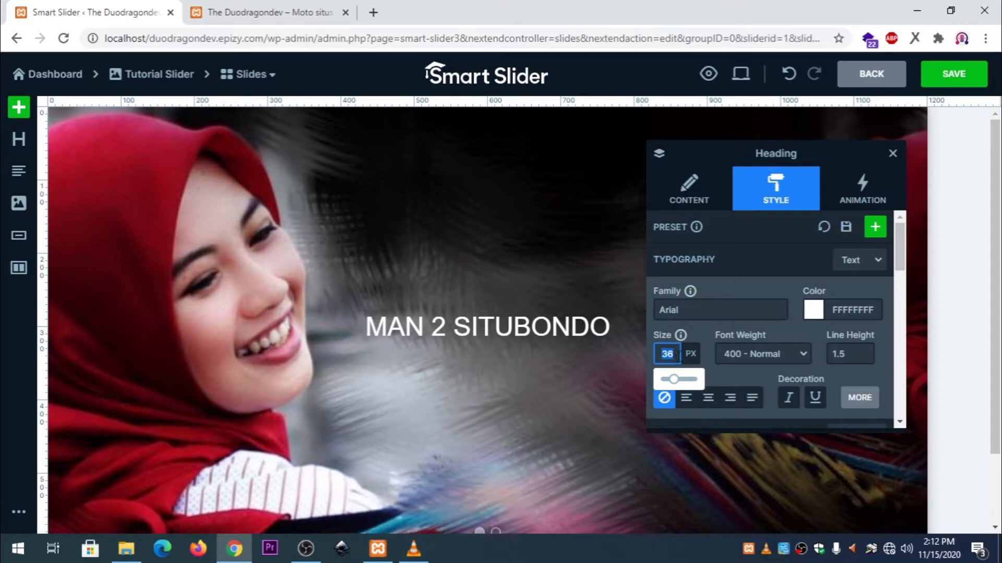
mouse_move(687, 356)
Step: Try the font weights 900 and Normal on the MAN 2 SITUBONDO heading, and make the heading bold
click(743, 360)
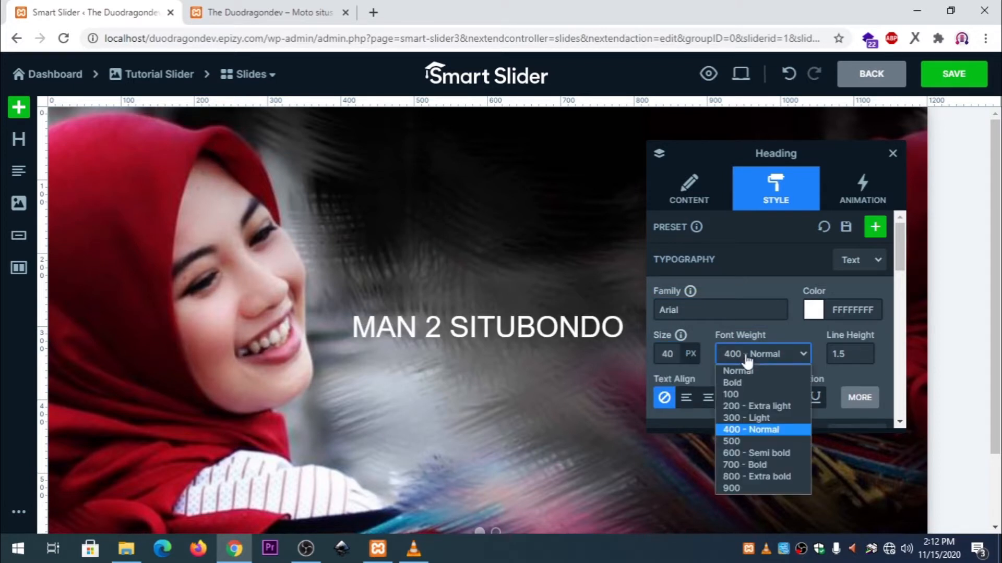
scroll(751, 372, down, 2)
scroll(751, 371, down, 2)
scroll(752, 371, up, 4)
click(756, 354)
click(733, 489)
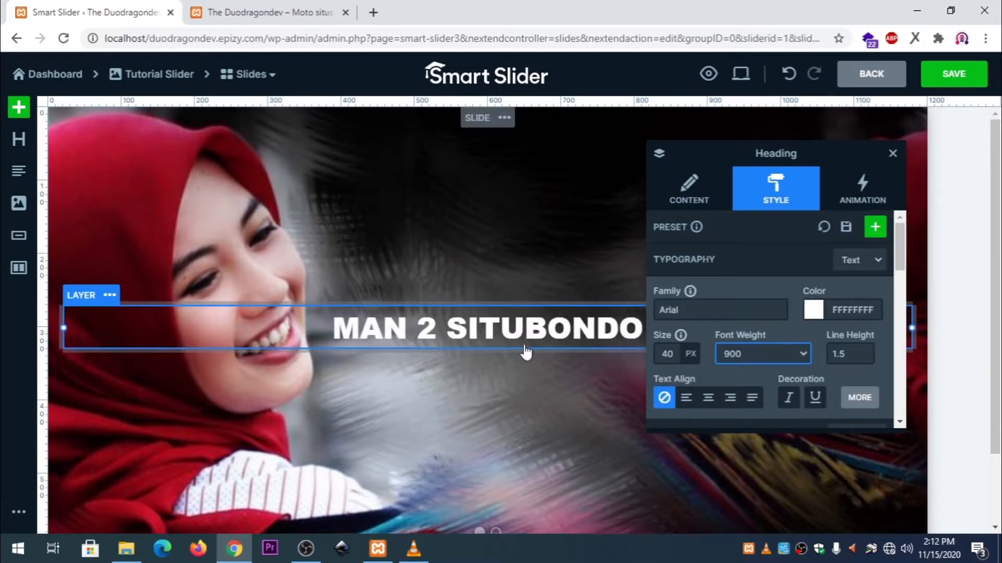
click(763, 354)
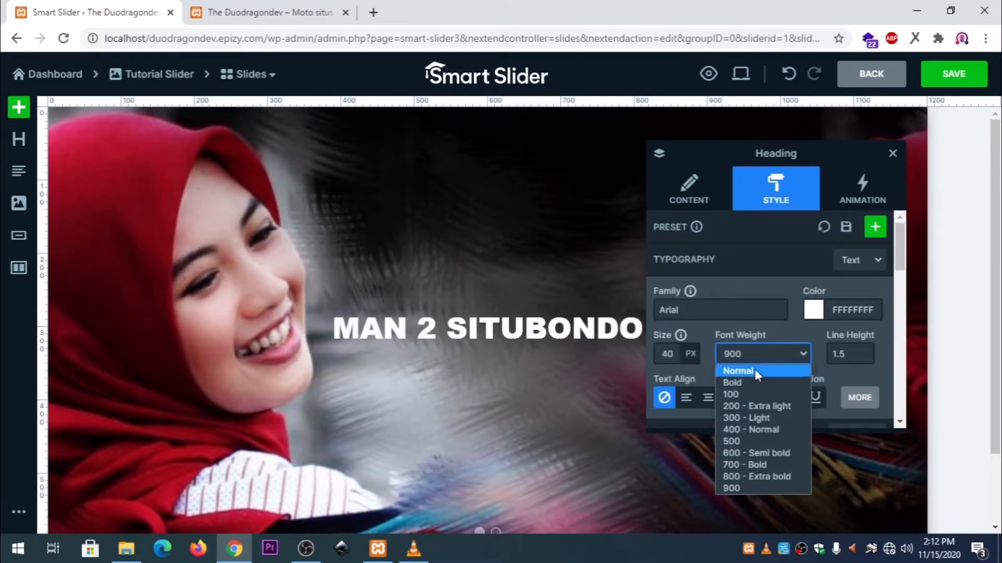
click(755, 368)
click(756, 354)
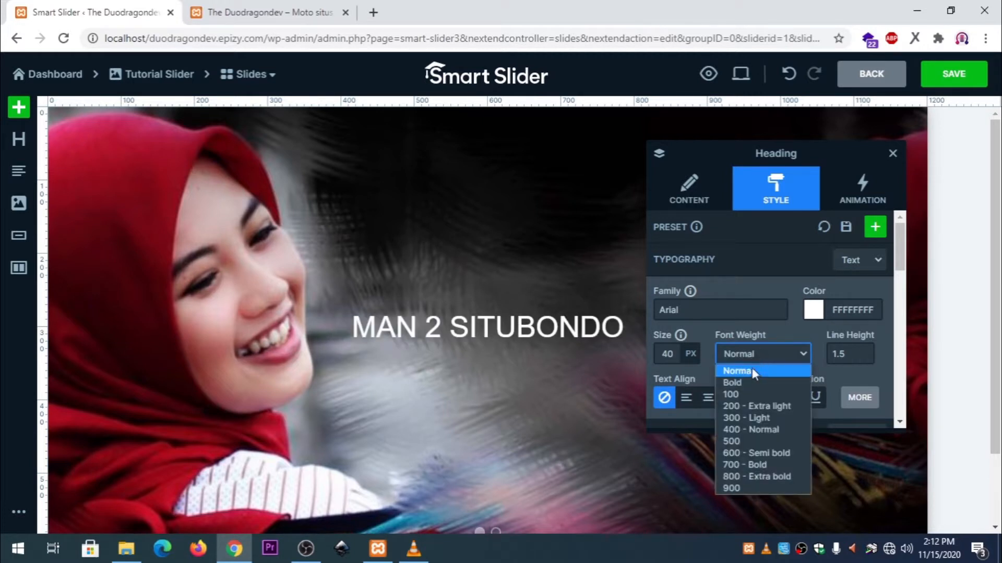
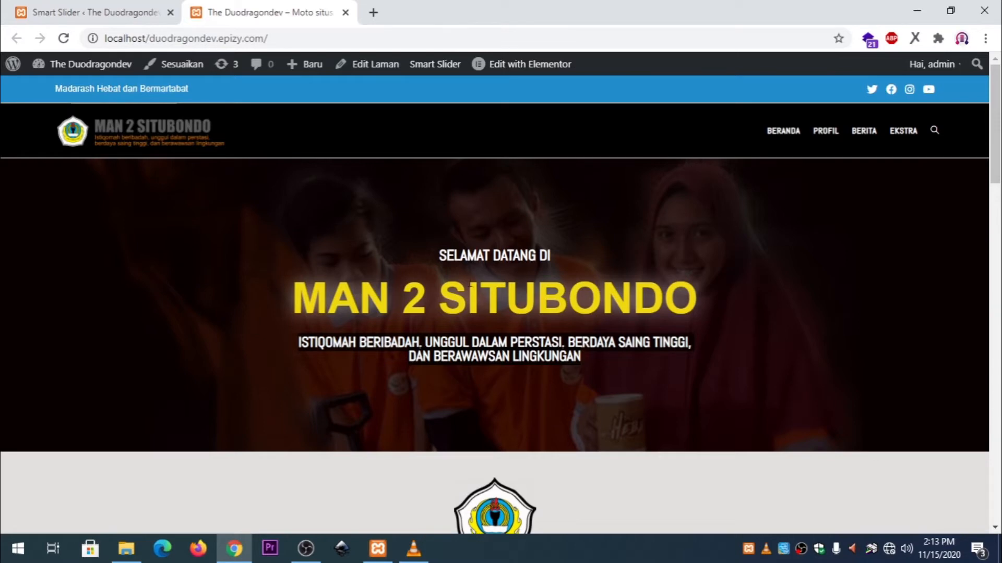
Step: Return to the slide editor and replace the text layer's placeholder with "ISTIQOMAH BERIBADAH, UNGGUL DALAM PERSTASI, BERDAYA SAING TINGGI, DAN BERAWAWSAN LINGKUNGAN"
click(122, 16)
click(782, 367)
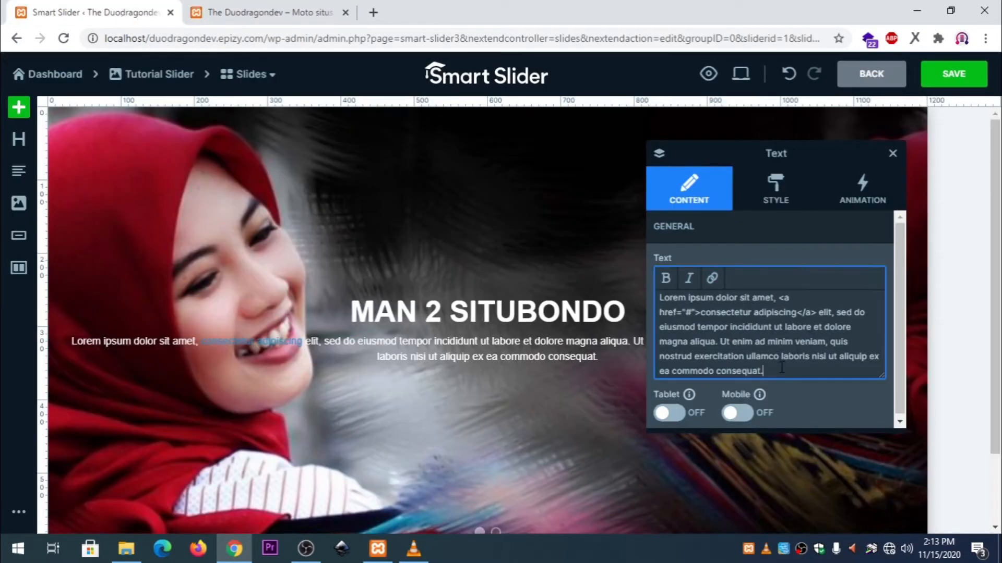
drag(782, 370, 656, 296)
key(BackSpace)
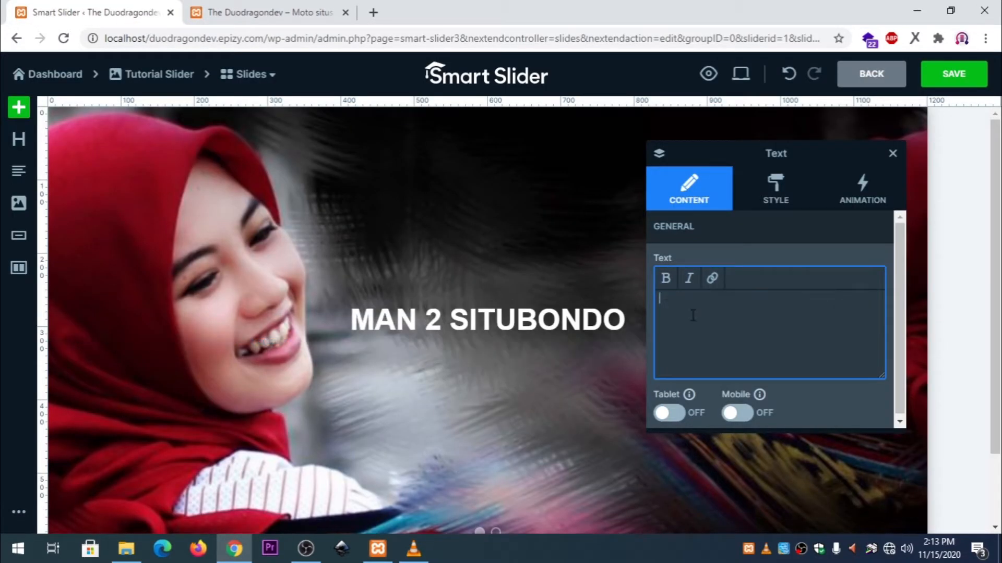
text(ISTIQOMAH BERIBADAH, UNGGUL DALAM PERSTASI, BERDAYA SAING TINGGI, DAN BERAWAWSAN LINGKUNGAN)
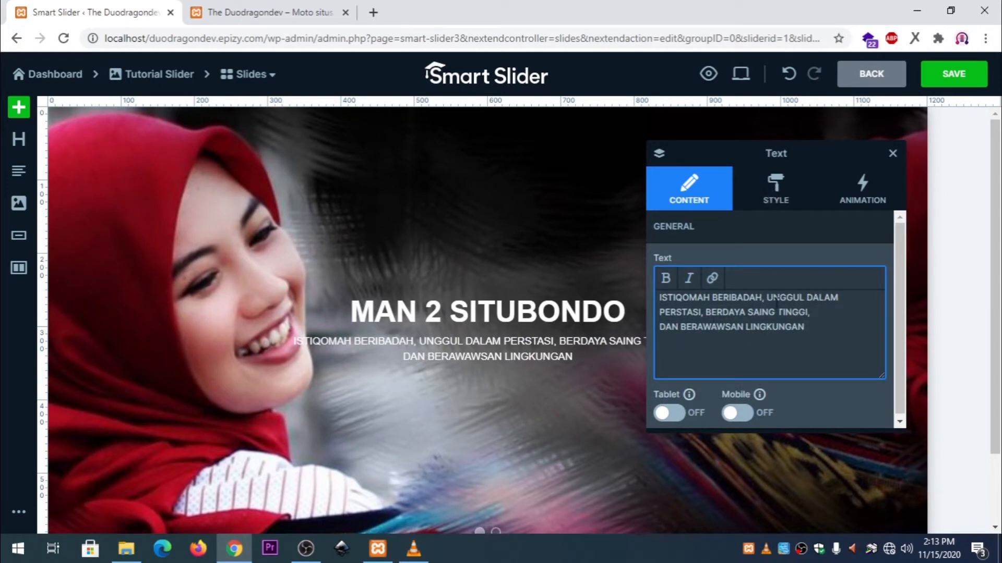
Step: Set the motto text's font weight to Normal, after trying Bold, and its line height to 1
drag(812, 154, 844, 137)
click(815, 167)
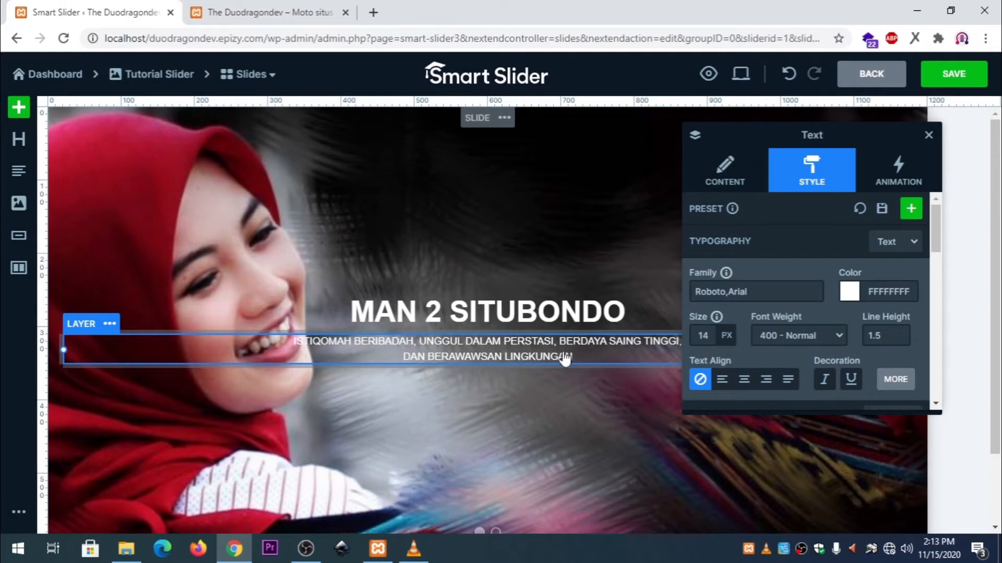
click(782, 335)
click(781, 352)
click(786, 339)
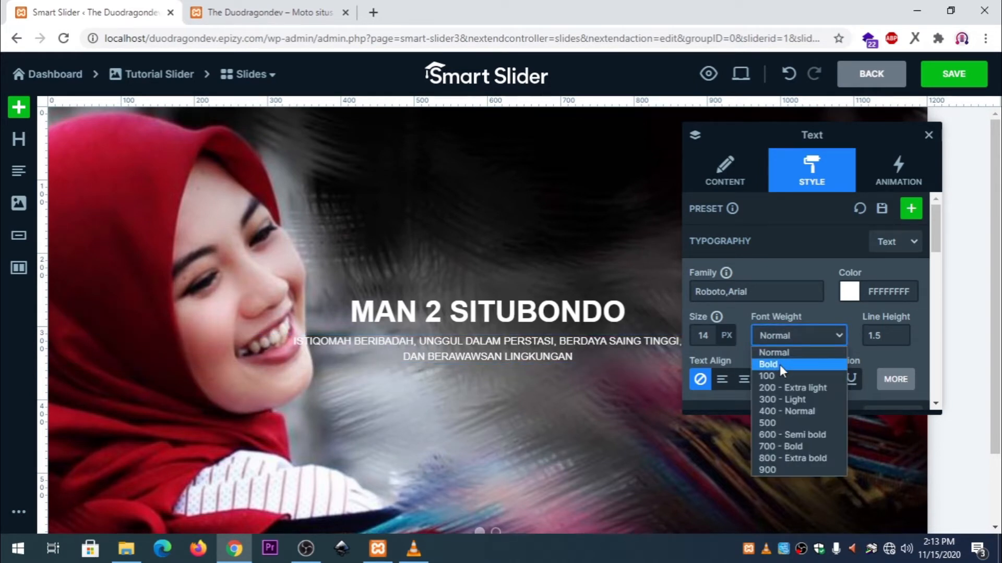
click(780, 365)
click(783, 337)
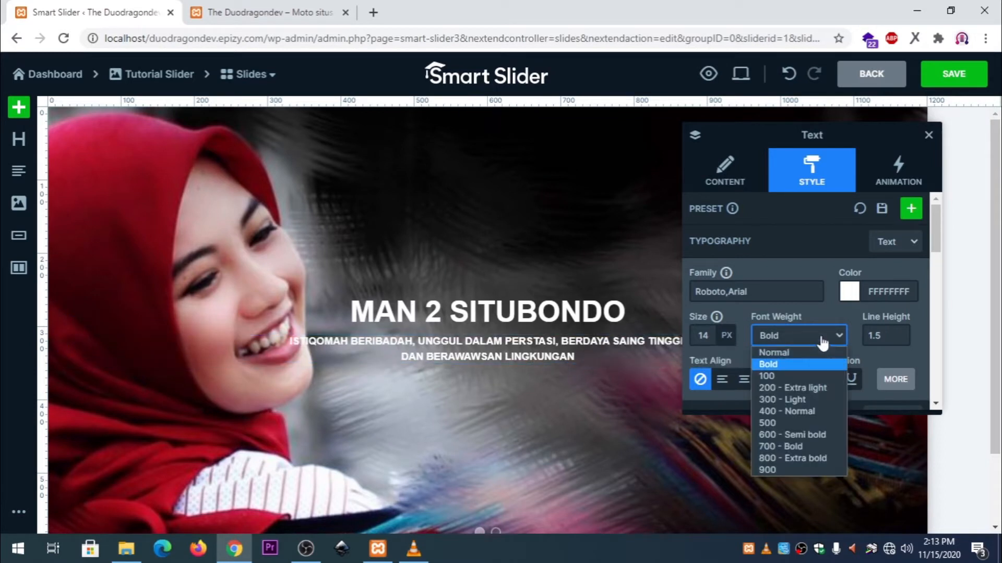
click(780, 352)
click(897, 336)
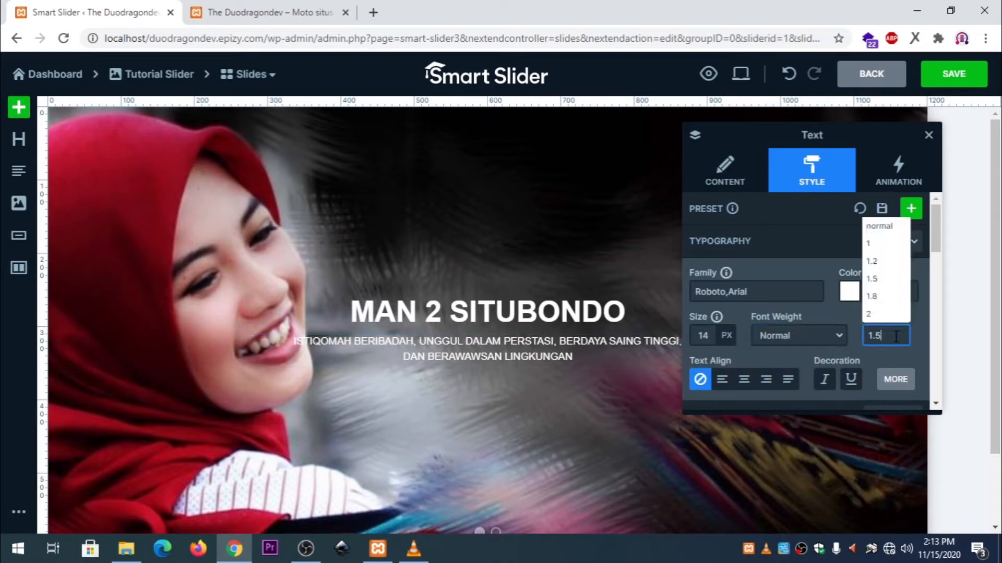
click(868, 243)
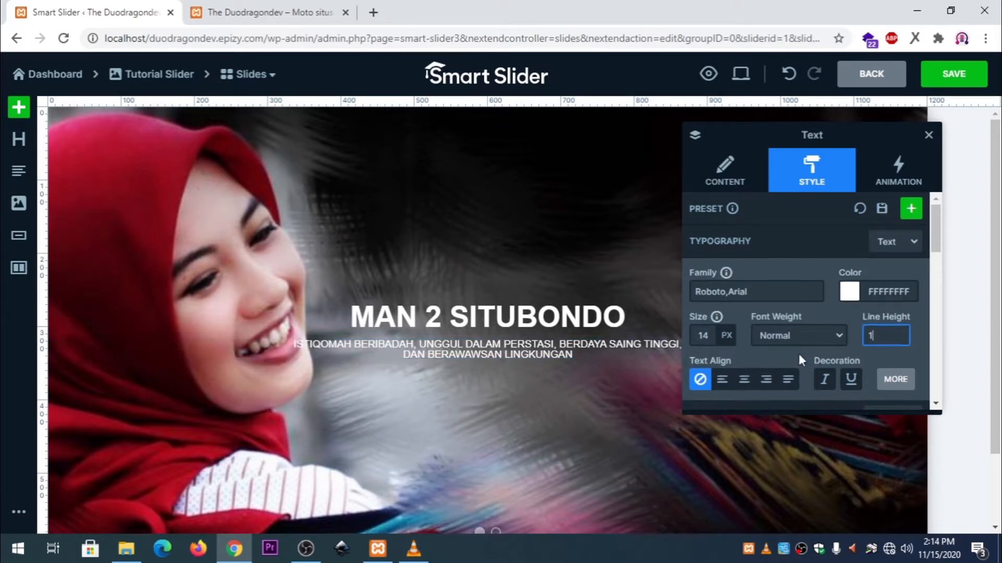
Step: Colour the motto text orange (E79D19FF) after trying green, and close the layer settings window
scroll(797, 351, down, 3)
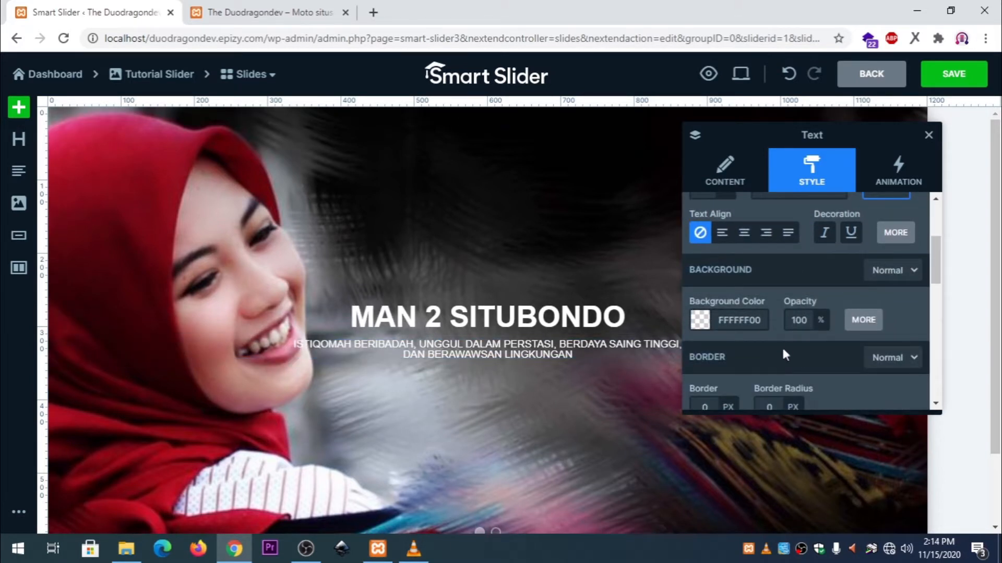
scroll(827, 342, up, 3)
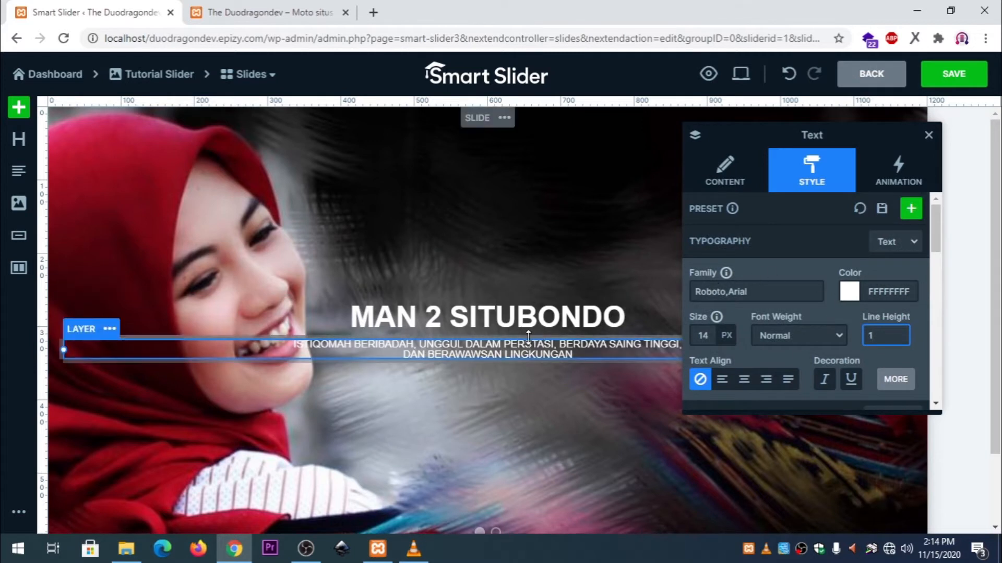
click(848, 295)
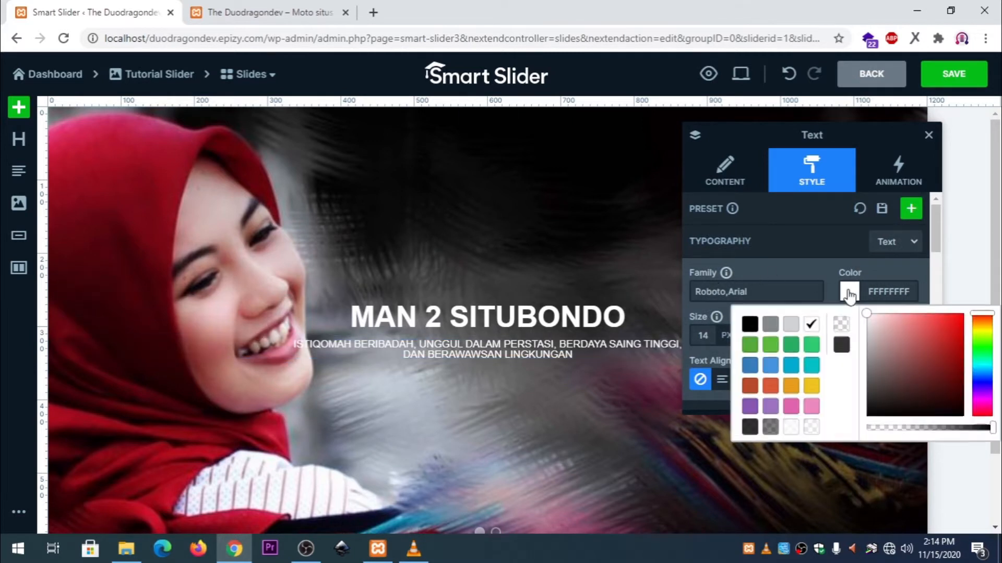
click(792, 346)
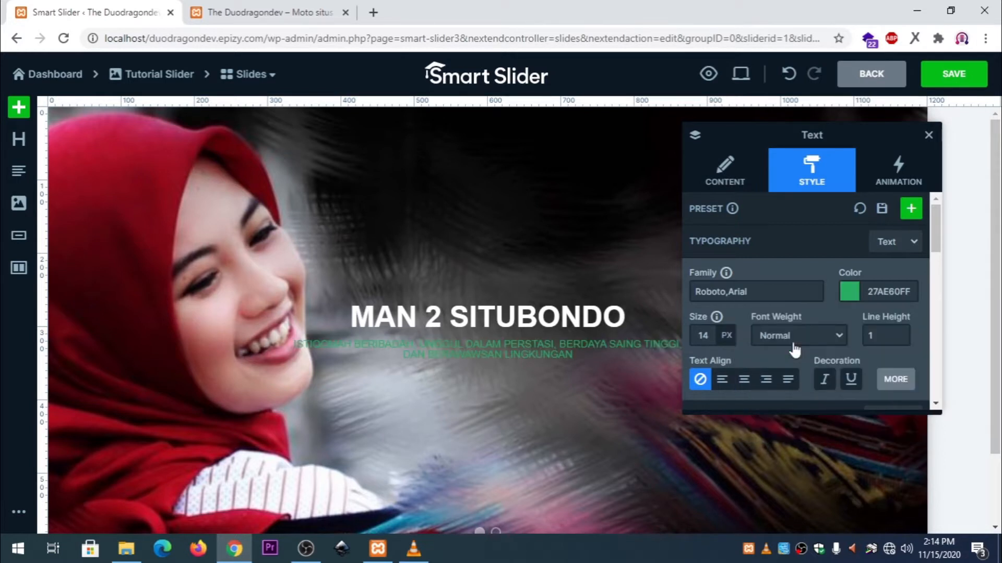
click(851, 295)
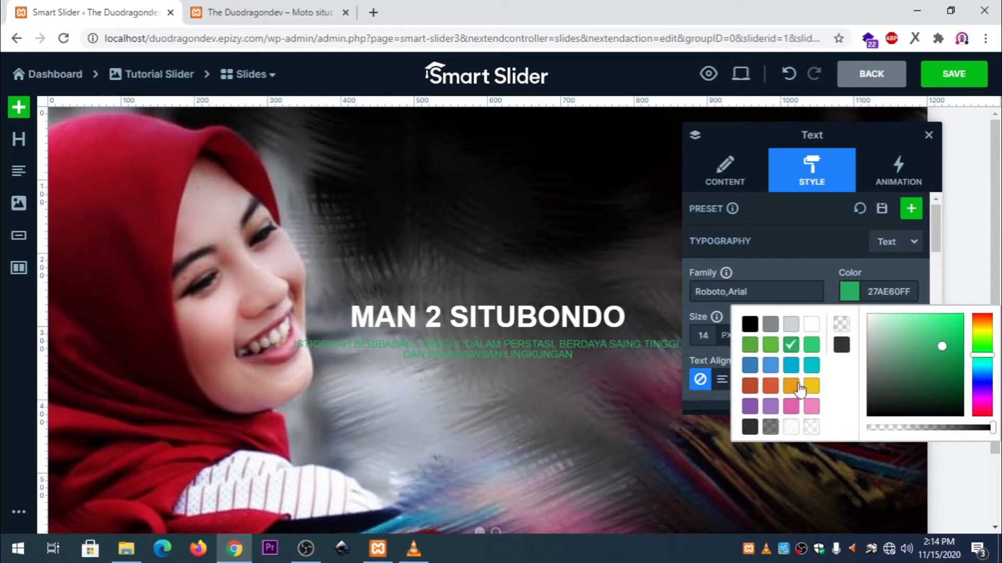
click(790, 386)
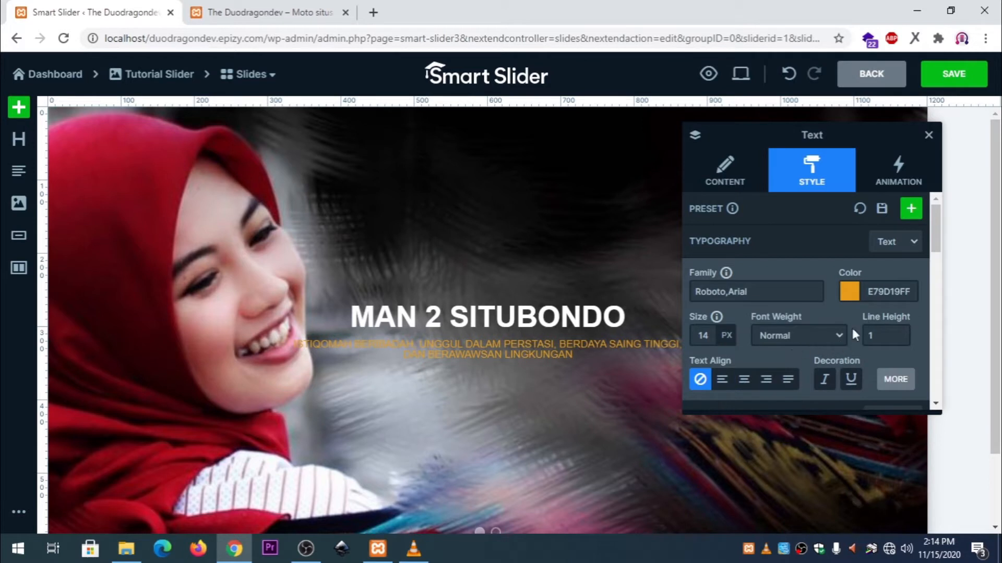
scroll(827, 297, down, 2)
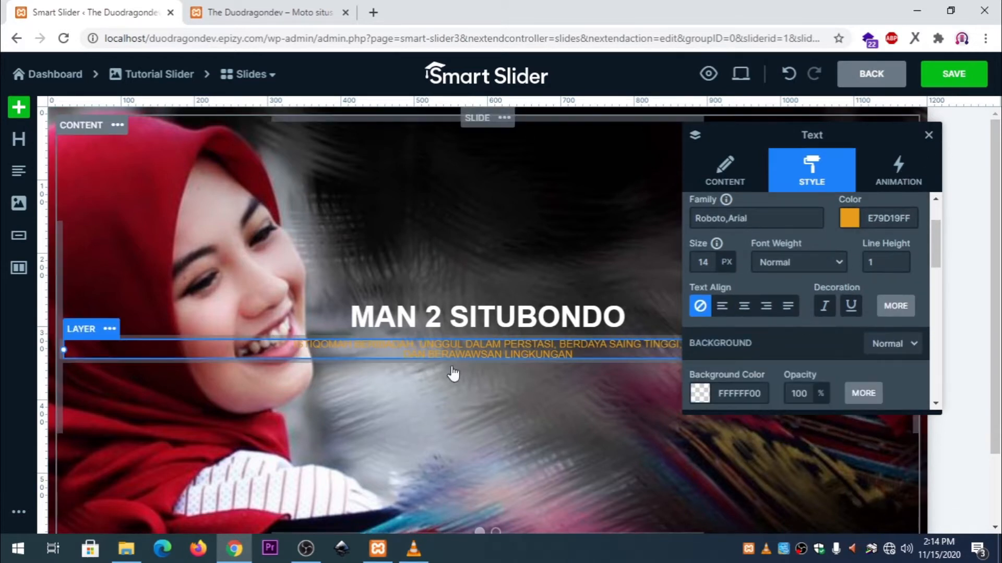
click(928, 135)
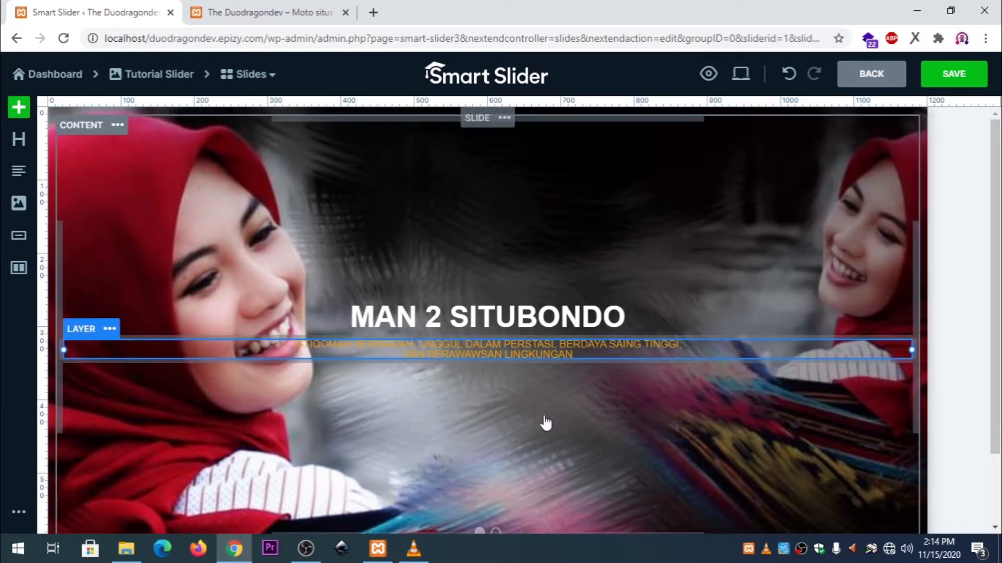
click(484, 423)
click(928, 138)
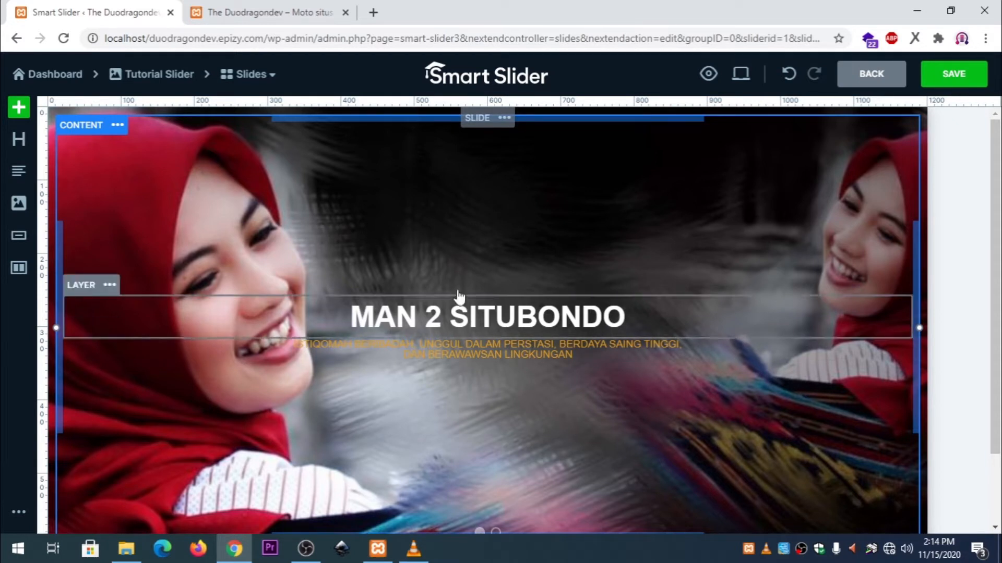
Step: Set the slide background's opacity to 40% and its blur to 1 px
click(399, 239)
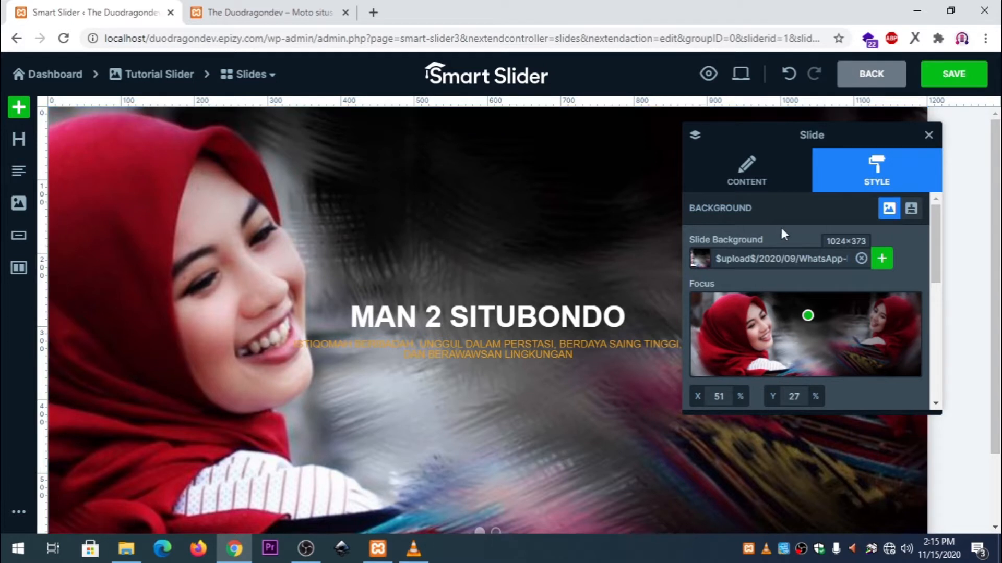
scroll(803, 266, down, 5)
mouse_move(807, 277)
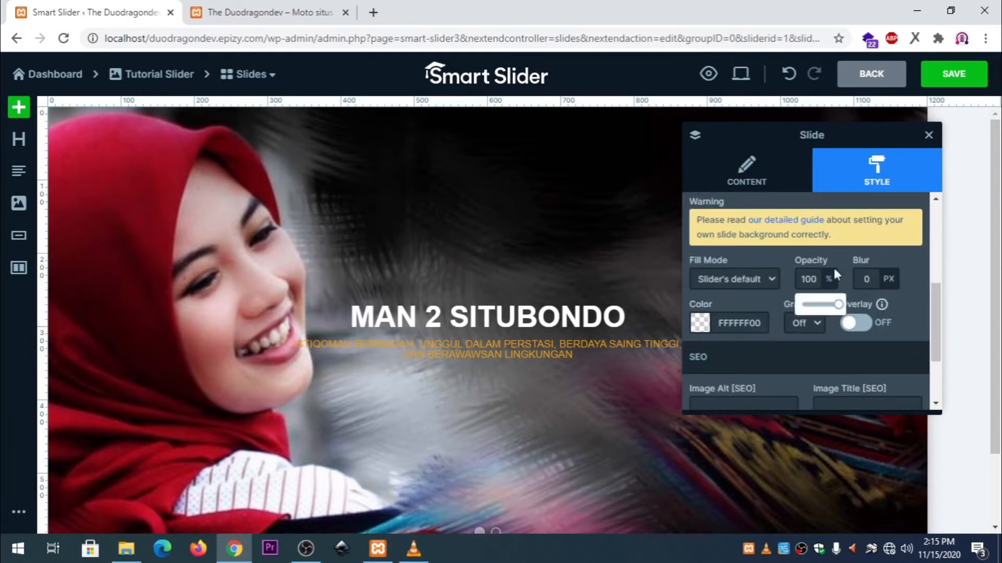
mouse_move(859, 281)
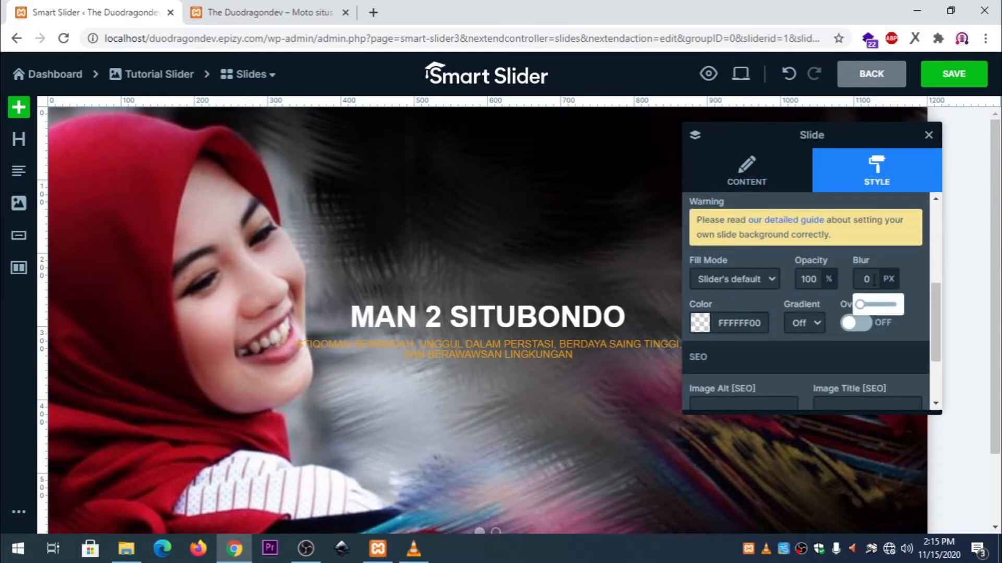
drag(838, 304, 817, 304)
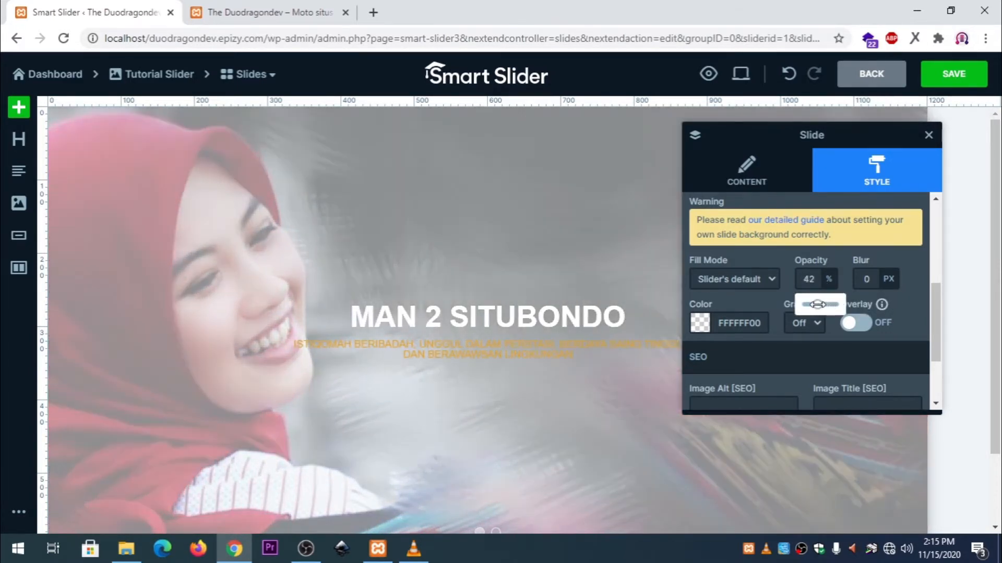
mouse_move(867, 280)
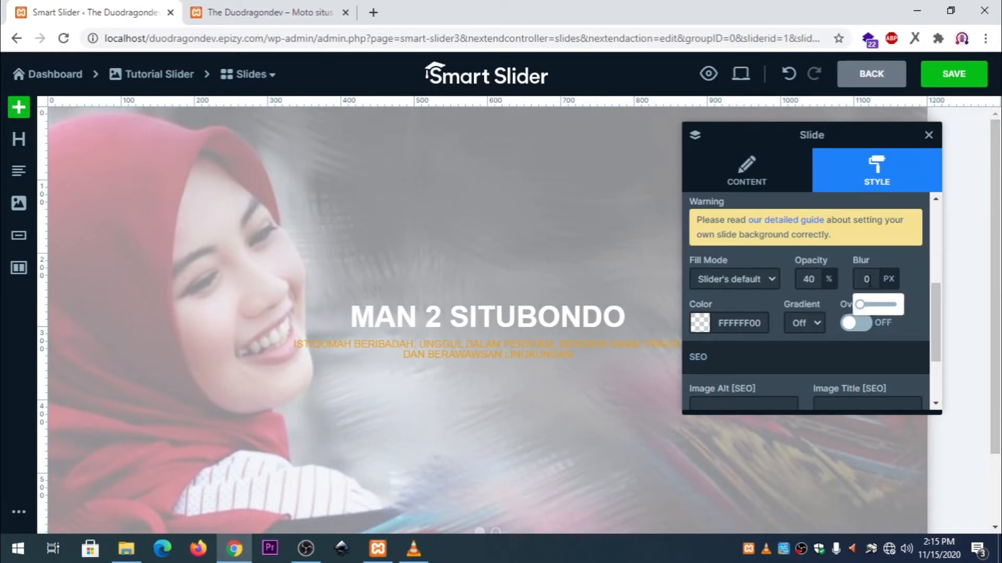
mouse_move(858, 304)
mouse_down()
mouse_move(885, 305)
mouse_move(861, 304)
mouse_up()
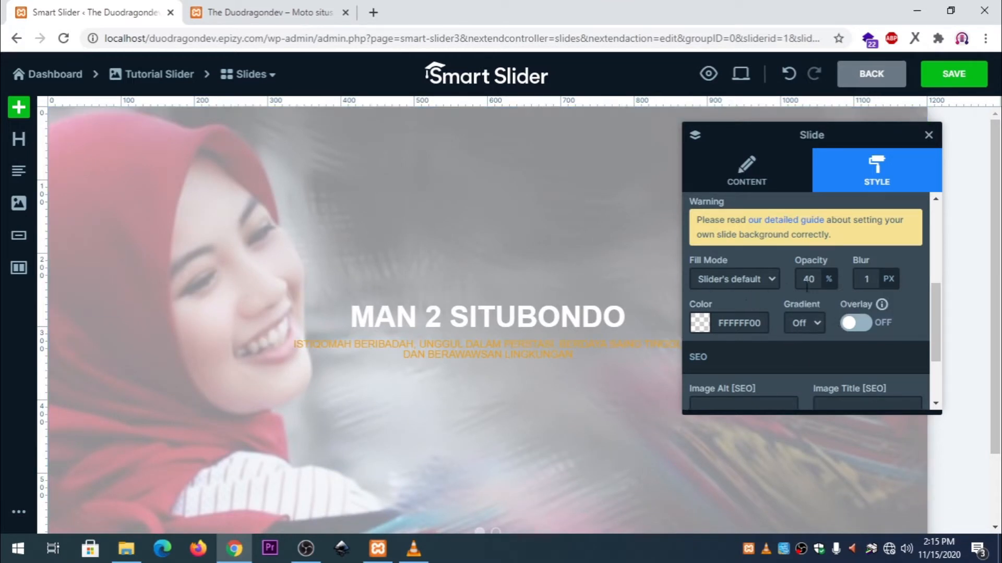
scroll(939, 306, up, 1)
scroll(939, 306, down, 2)
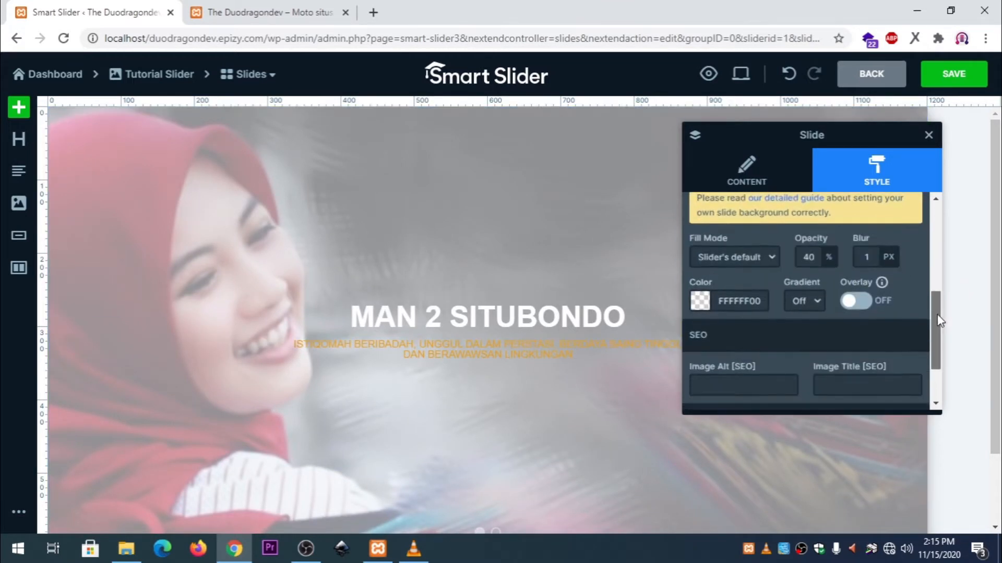
Step: Set the slide's background colour to black (000000FF)
scroll(771, 323, down, 1)
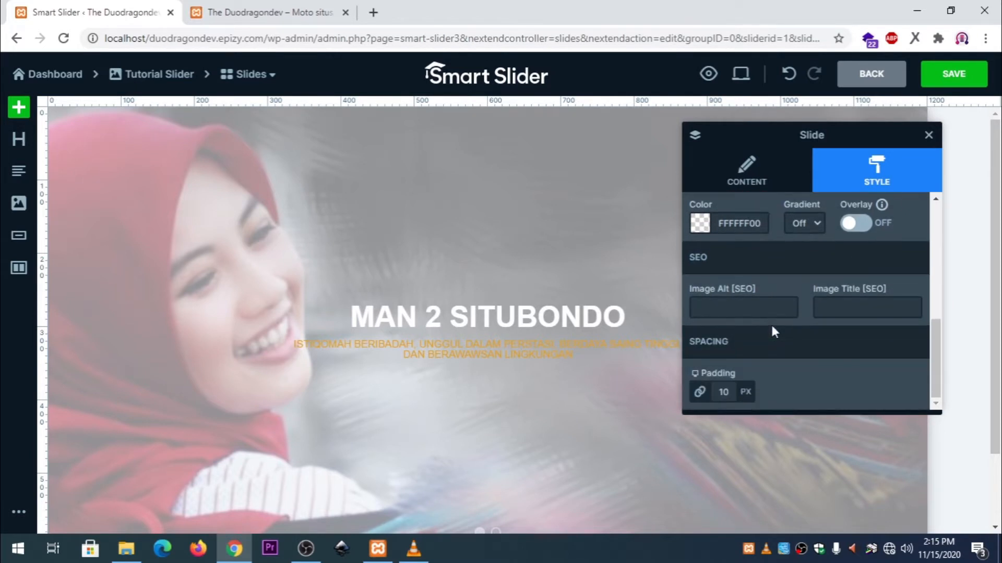
scroll(785, 325, up, 5)
scroll(788, 331, down, 2)
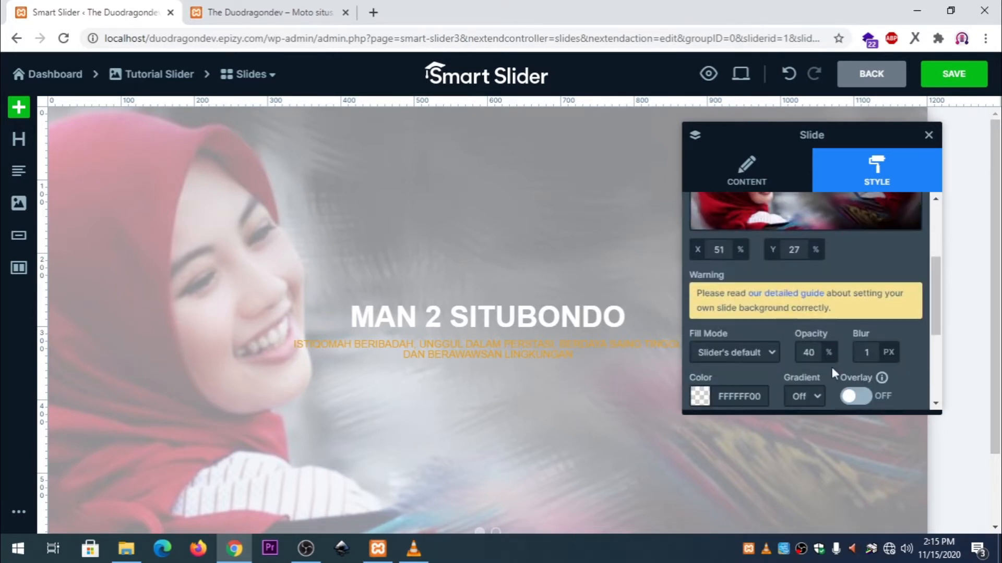
scroll(791, 347, down, 2)
click(755, 282)
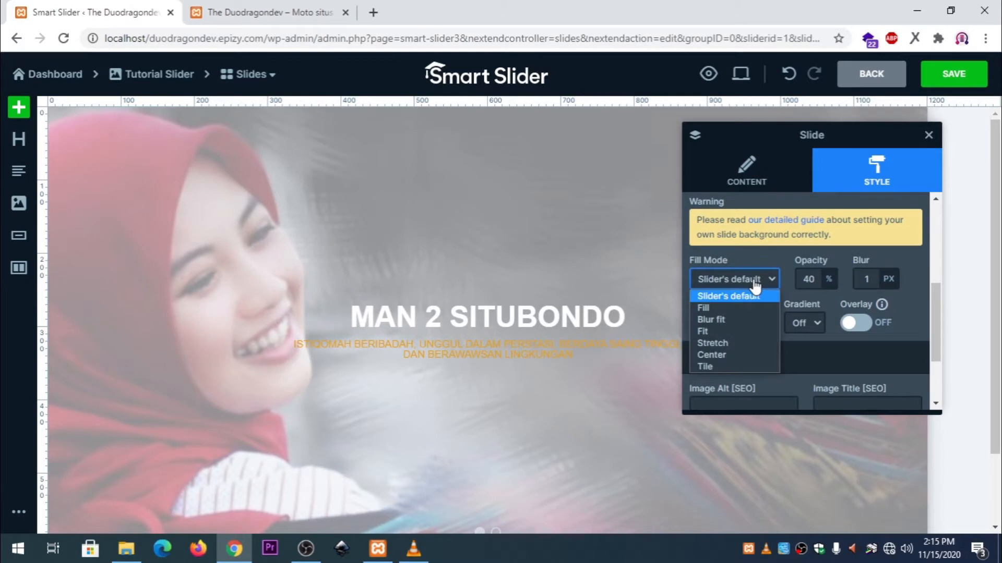
click(755, 284)
click(700, 325)
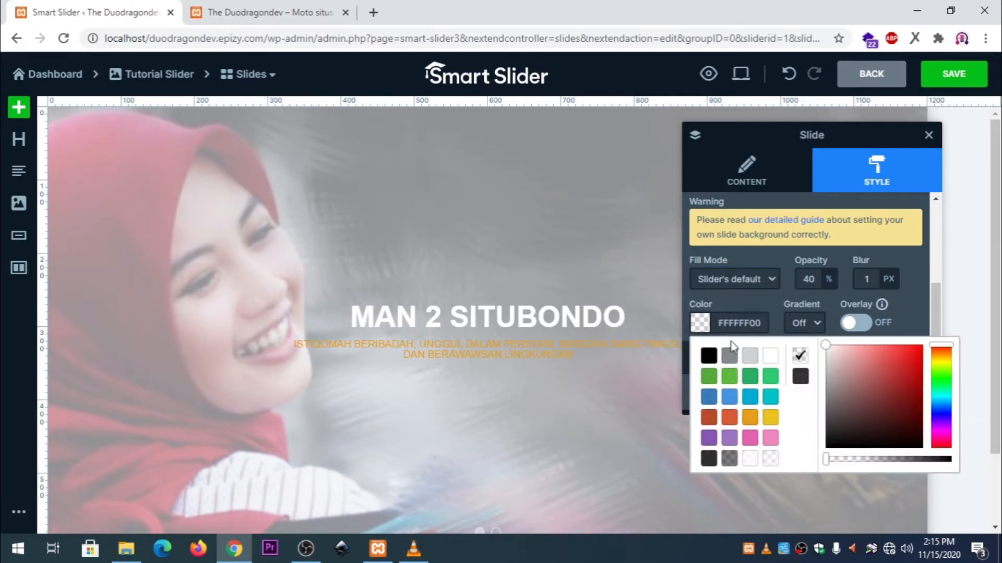
click(716, 358)
Step: Set the slide background's blur to 10 px, after trying 13 px, and its opacity to 40%
click(867, 279)
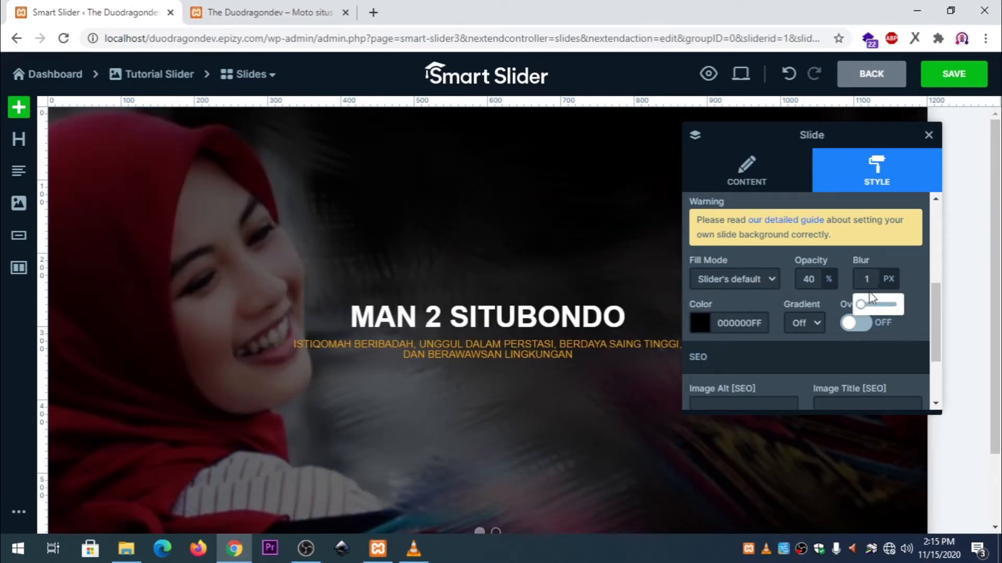
drag(860, 304, 869, 304)
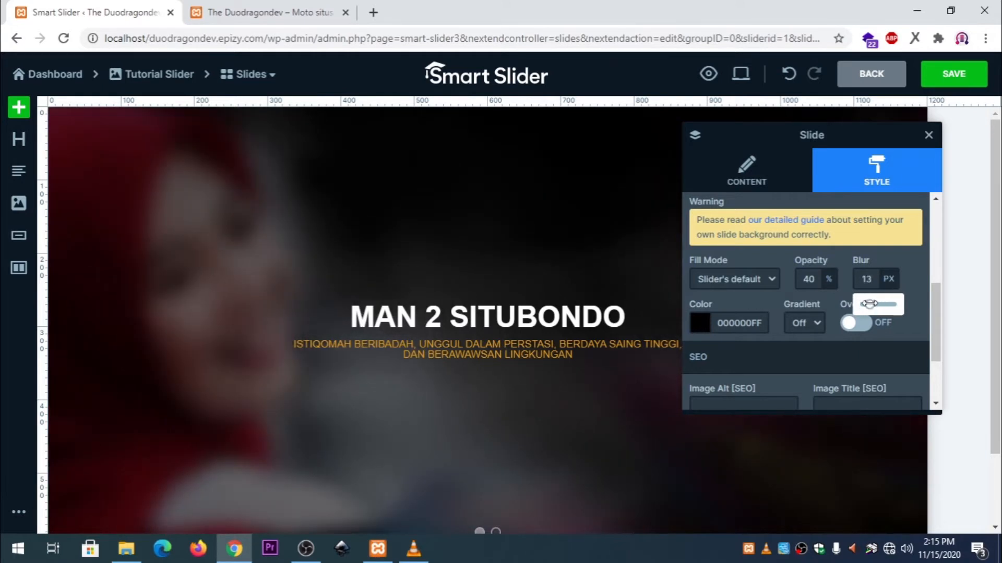
click(857, 284)
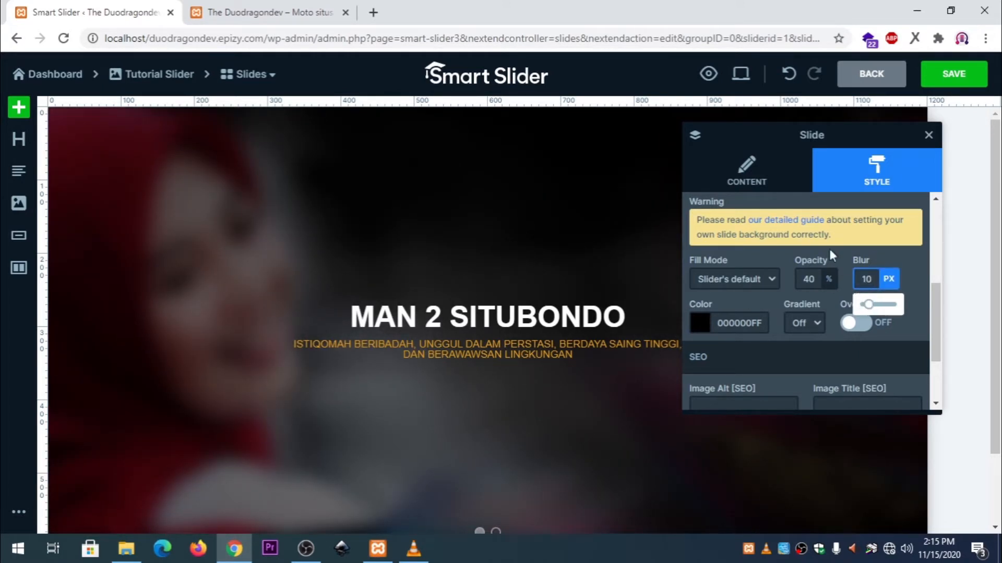
click(806, 280)
drag(813, 304, 817, 305)
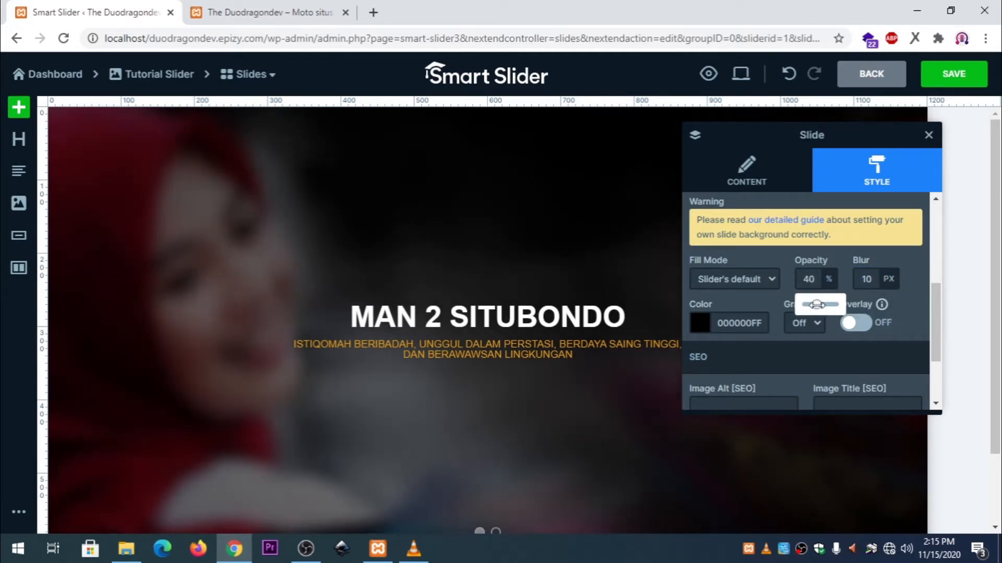
Step: Give the slide background a left-to-right gradient ending in grey (81898DFF), and close the slide settings window
drag(935, 294, 936, 320)
click(818, 298)
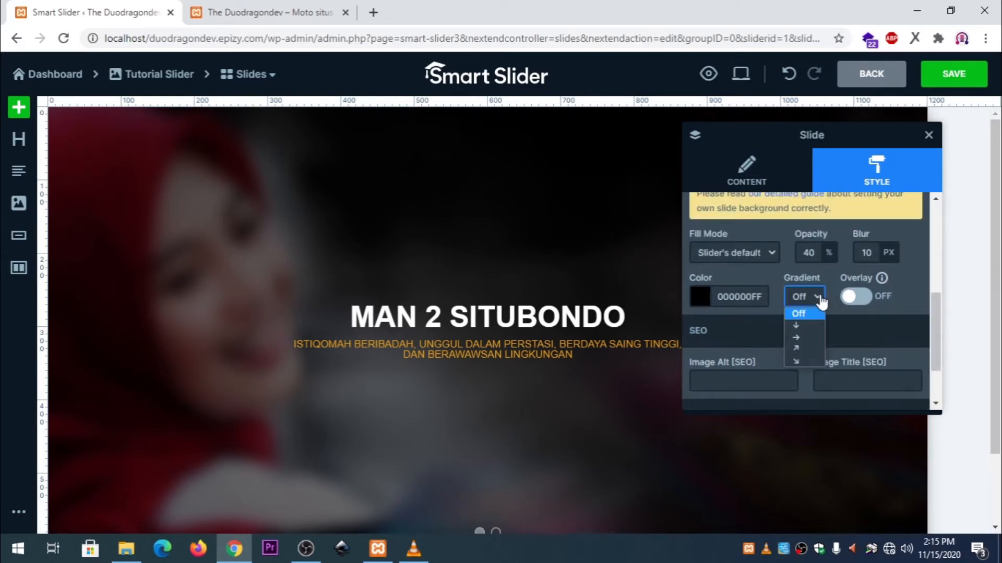
click(806, 337)
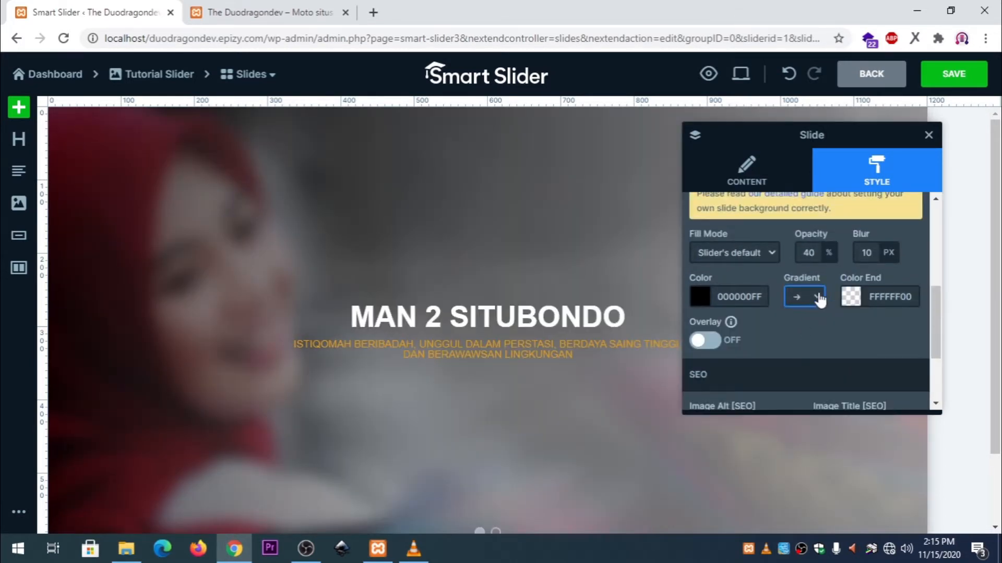
click(852, 297)
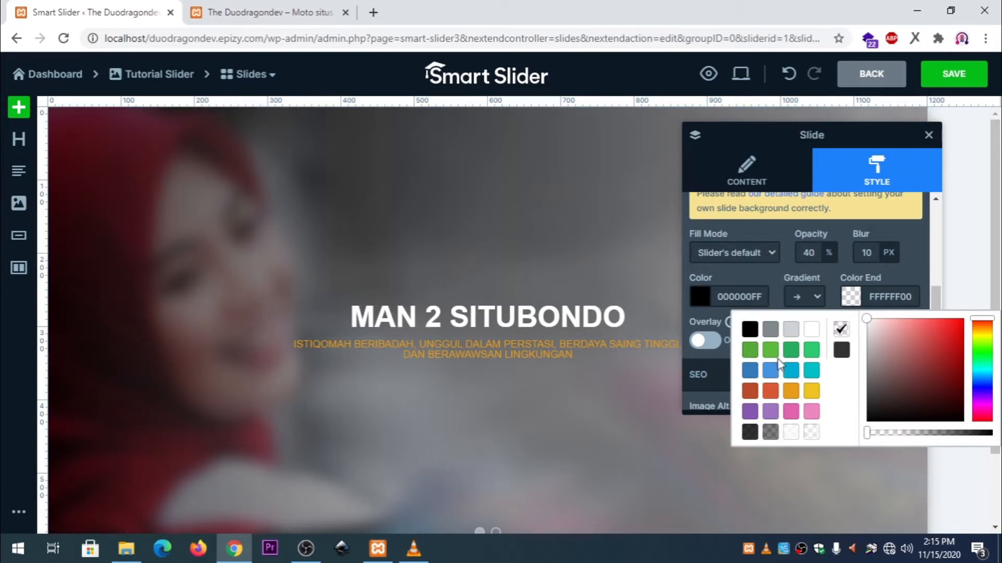
click(771, 330)
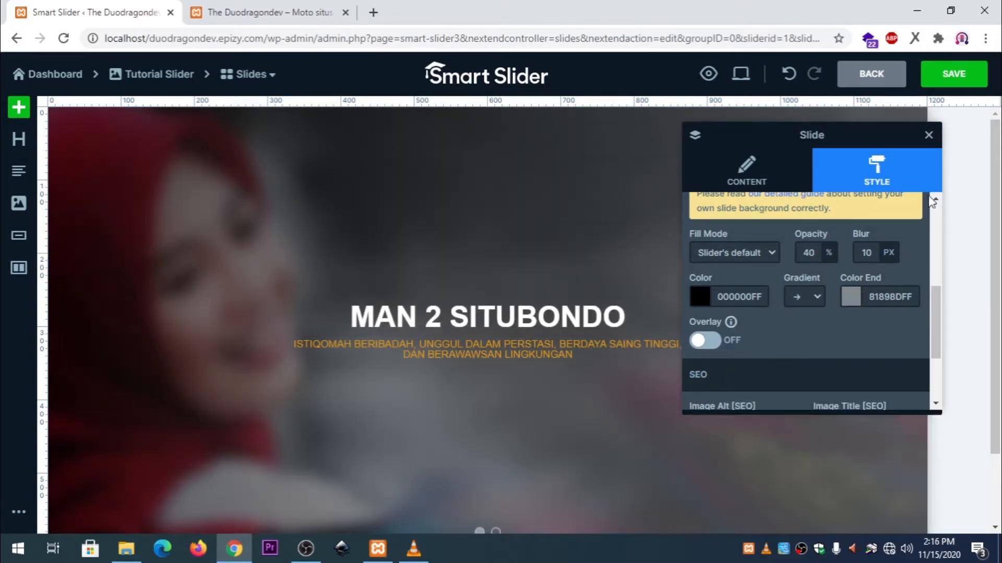
click(930, 138)
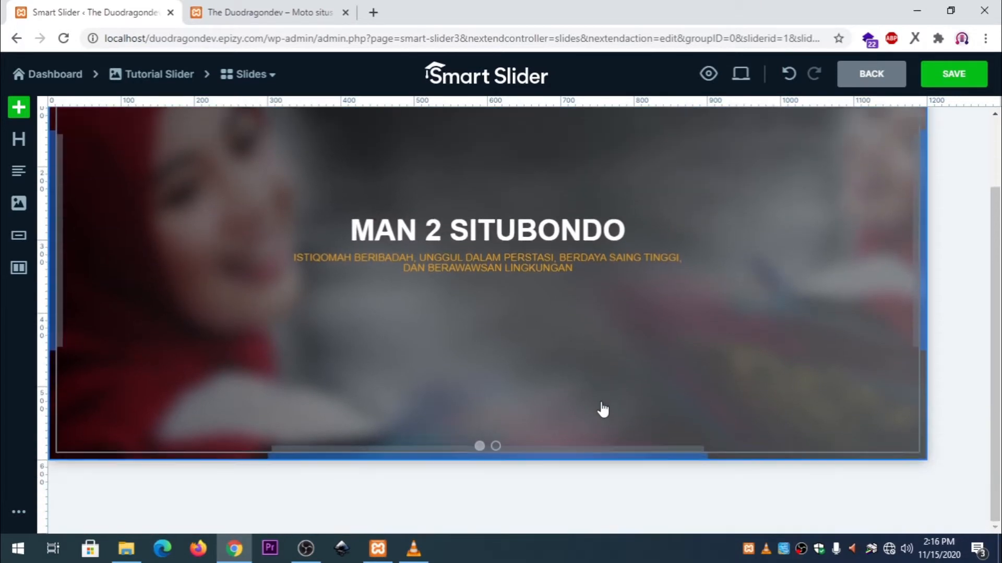
Step: Add a button layer below the motto text and label it "KUNJUNGI"
scroll(548, 347, down, 2)
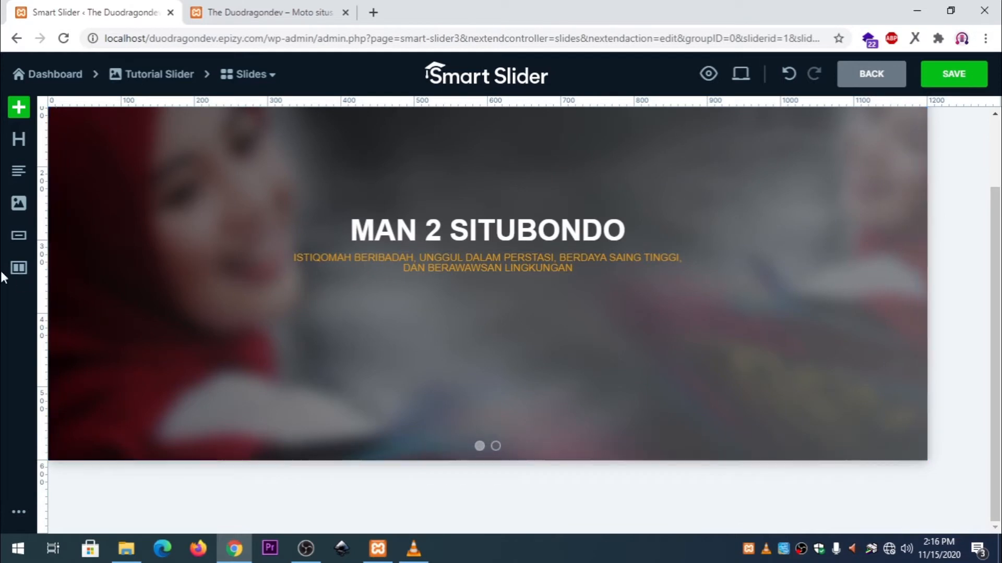
click(19, 238)
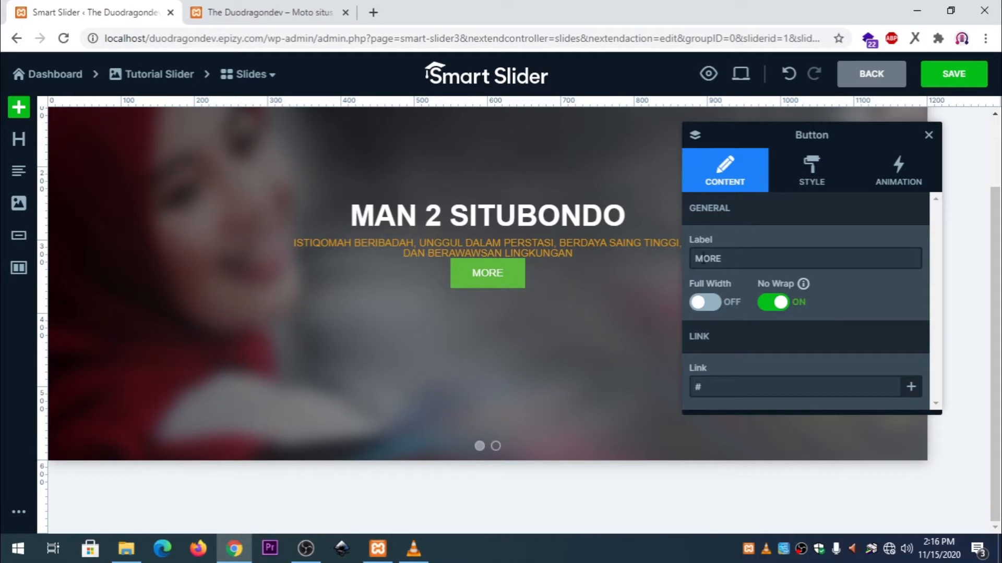
drag(737, 259, 670, 268)
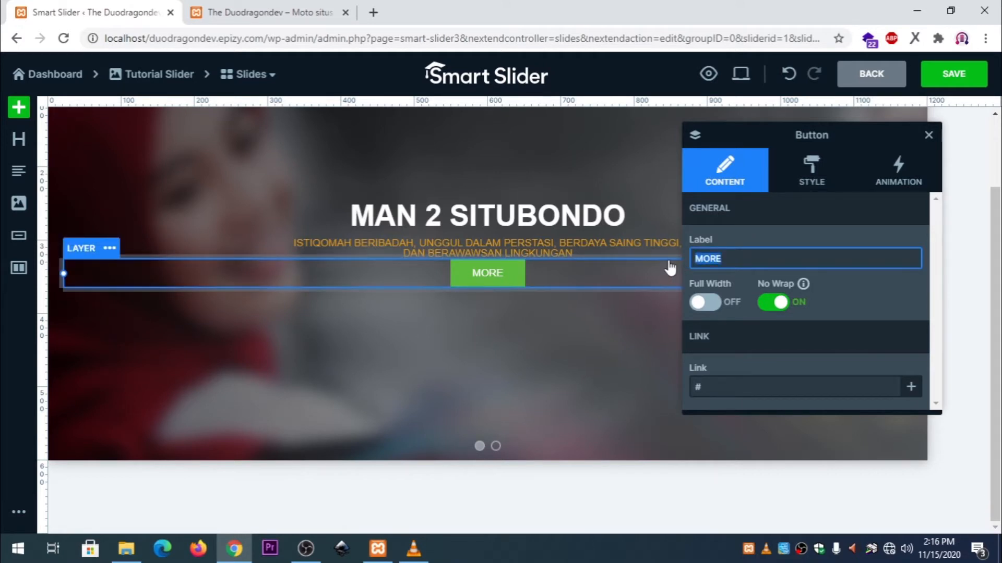
text(kun)
key(BackSpace)
key(BackSpace)
key(BackSpace)
text(KUNJINGI)
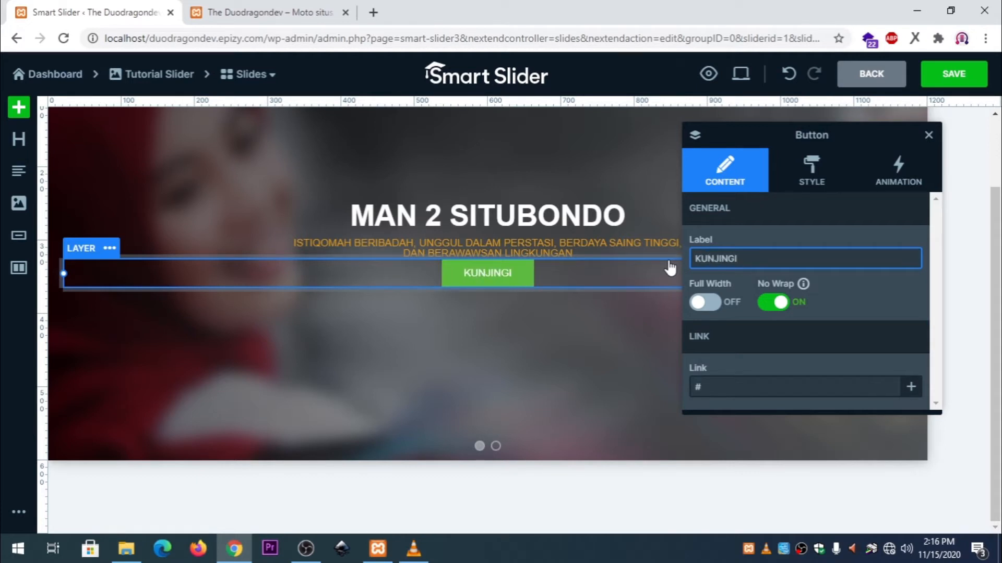
key(BackSpace)
key(BackSpace)
key(BackSpace)
key(BackSpace)
text(UNGI)
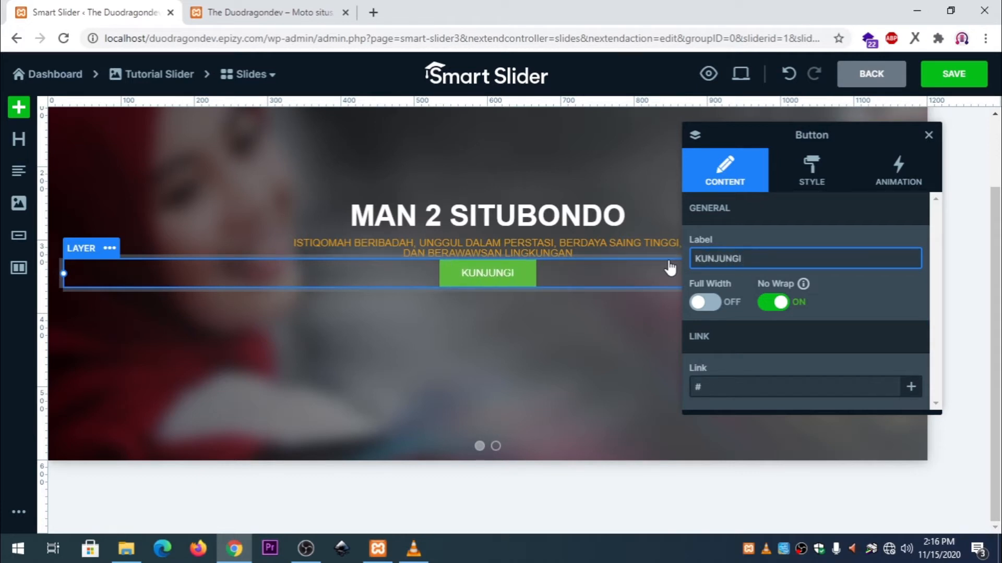
Step: Set the KUNJUNGI button text's font weight to Bold
click(810, 171)
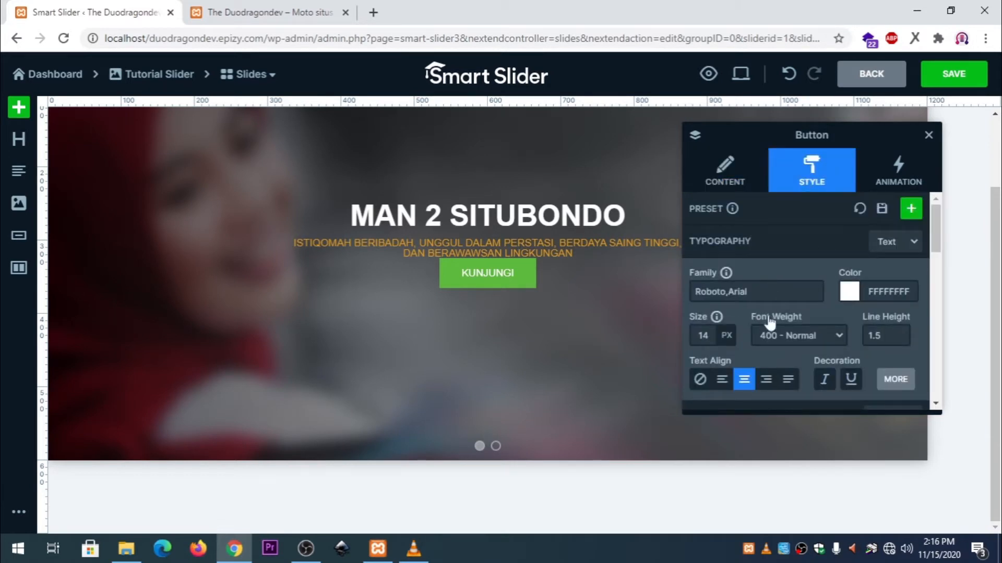
click(828, 340)
click(787, 365)
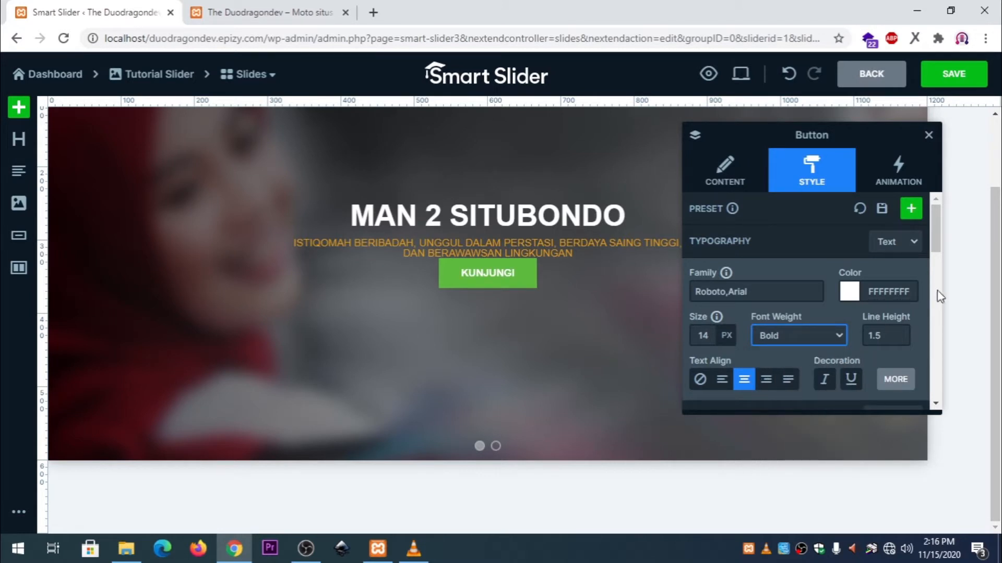
Step: Set the button's right and left padding to 10 px
scroll(782, 309, down, 3)
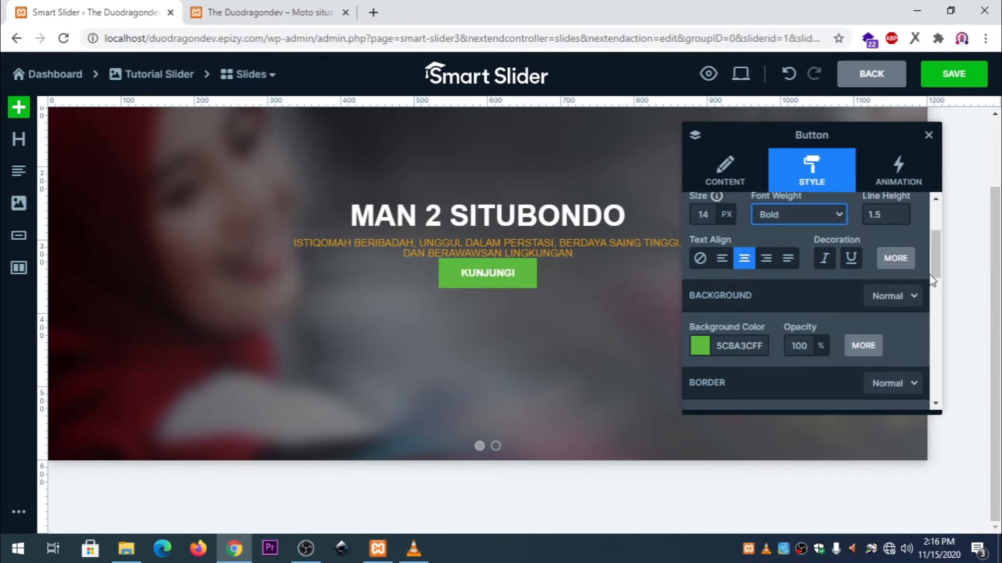
drag(931, 265, 932, 309)
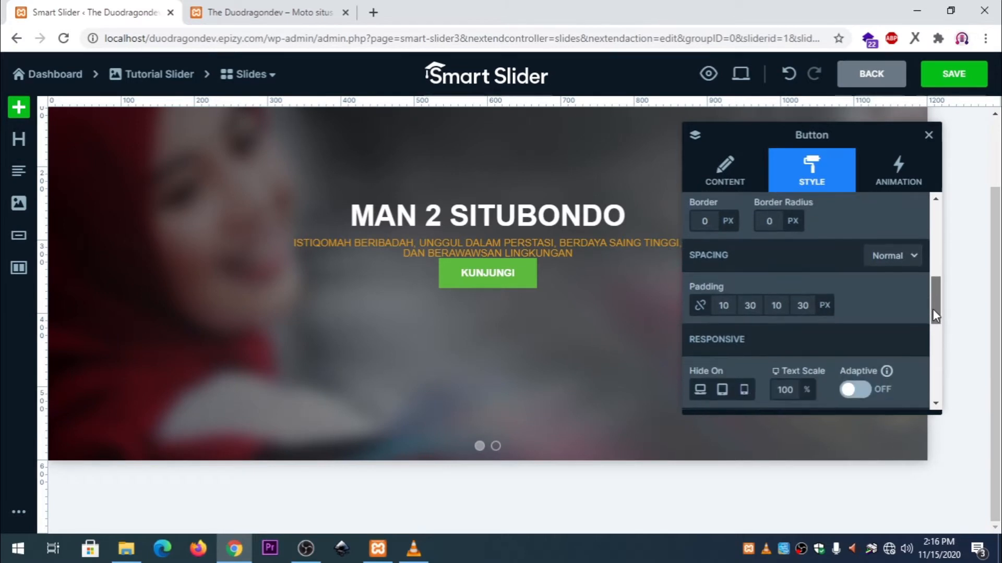
click(750, 305)
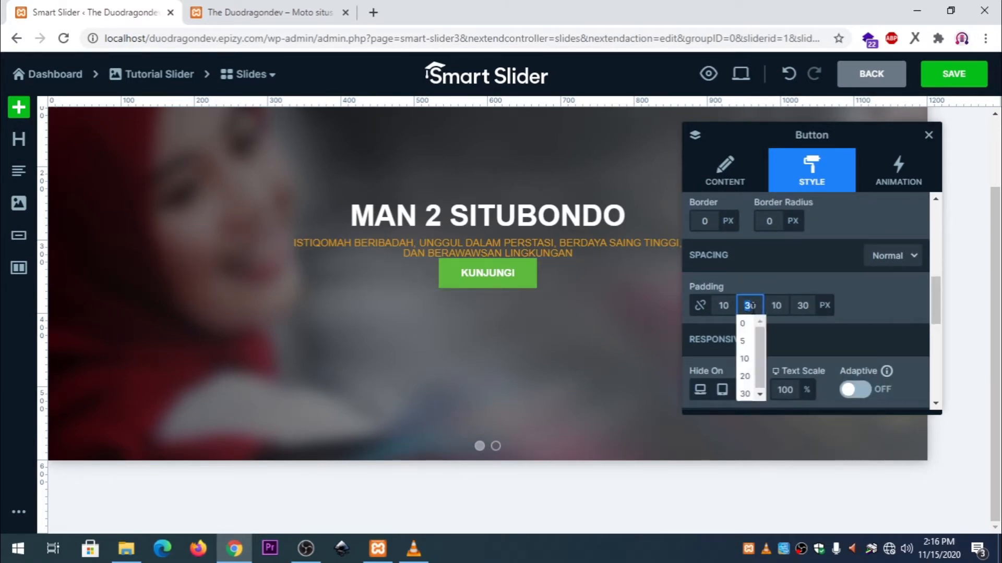
text(10)
click(799, 308)
text(10)
click(865, 307)
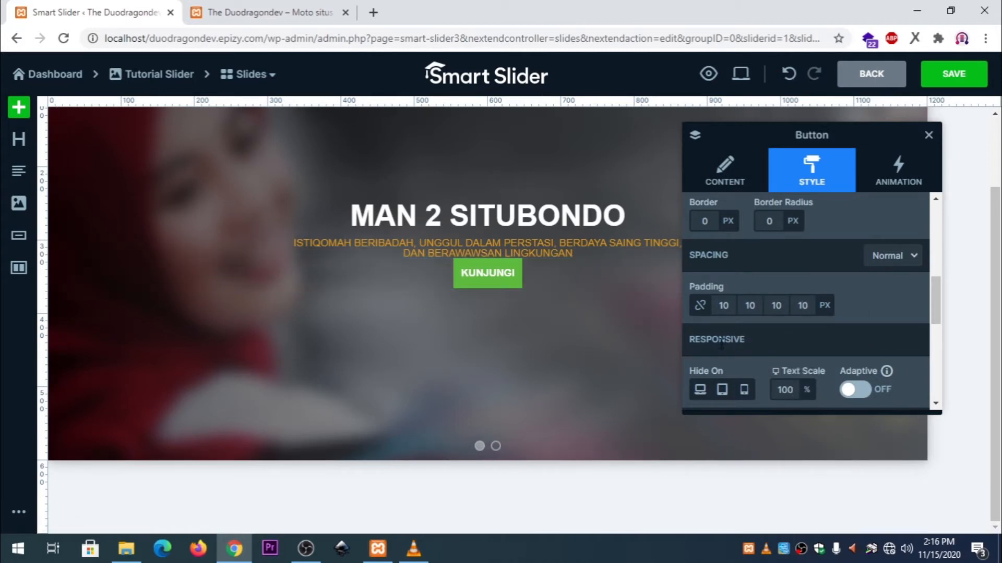
Step: Unlink the button's margin values and set the top margin to 10 px, after trying 5 px
drag(935, 306, 935, 283)
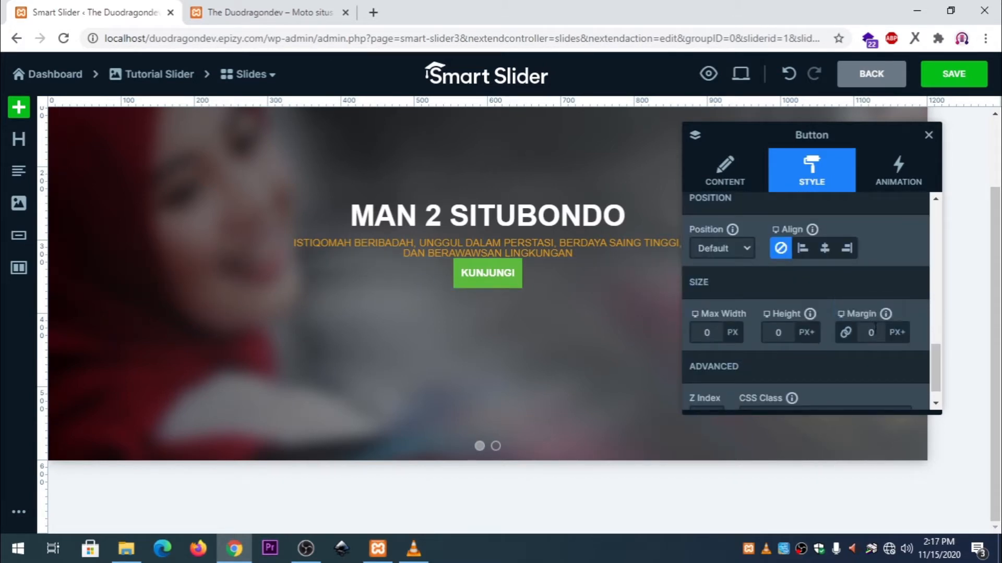
click(870, 332)
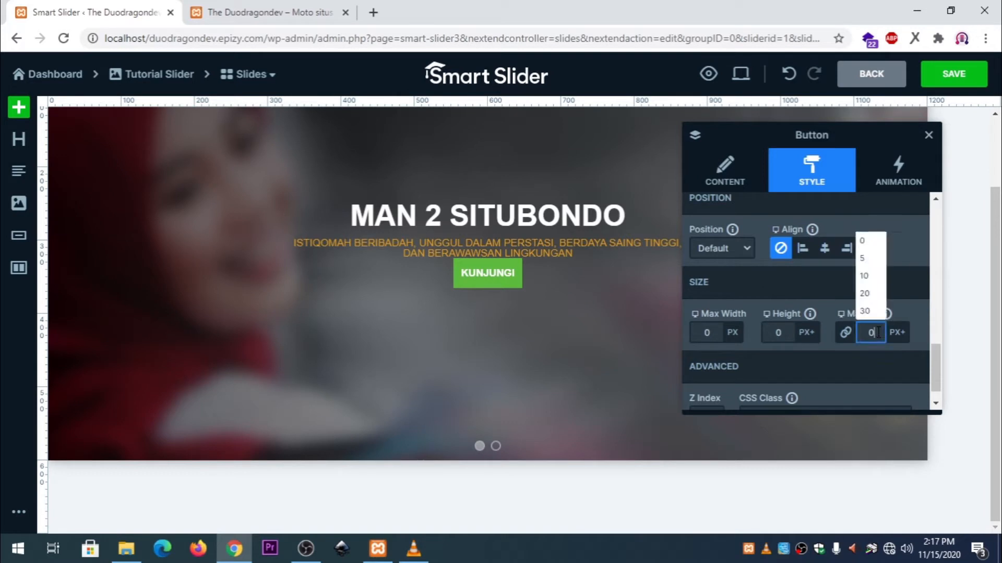
click(846, 332)
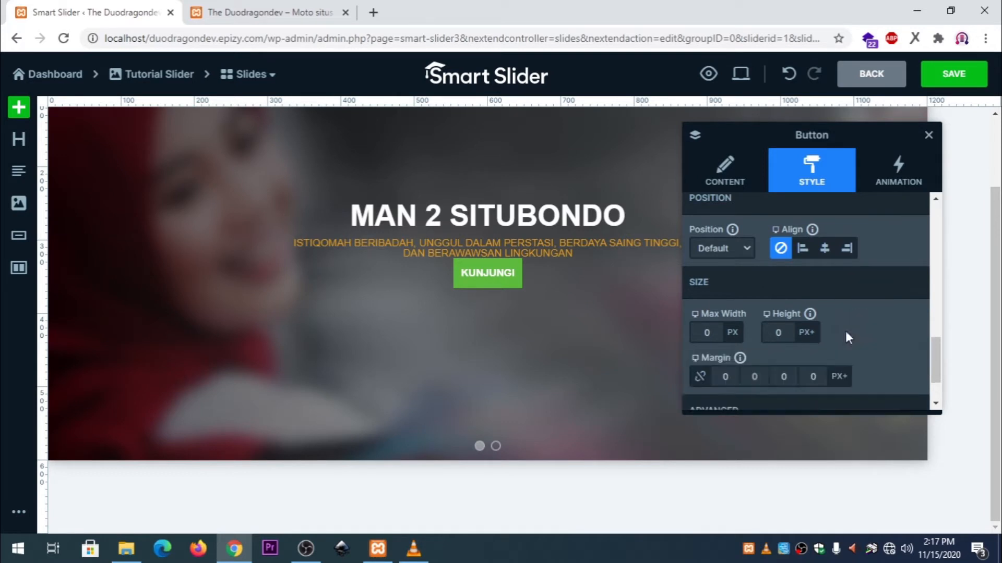
click(704, 382)
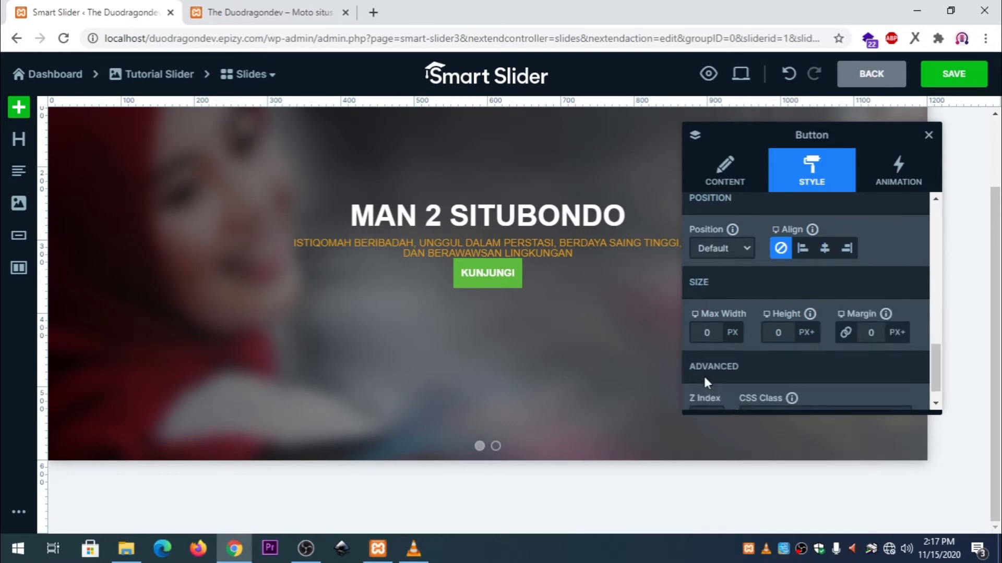
click(846, 333)
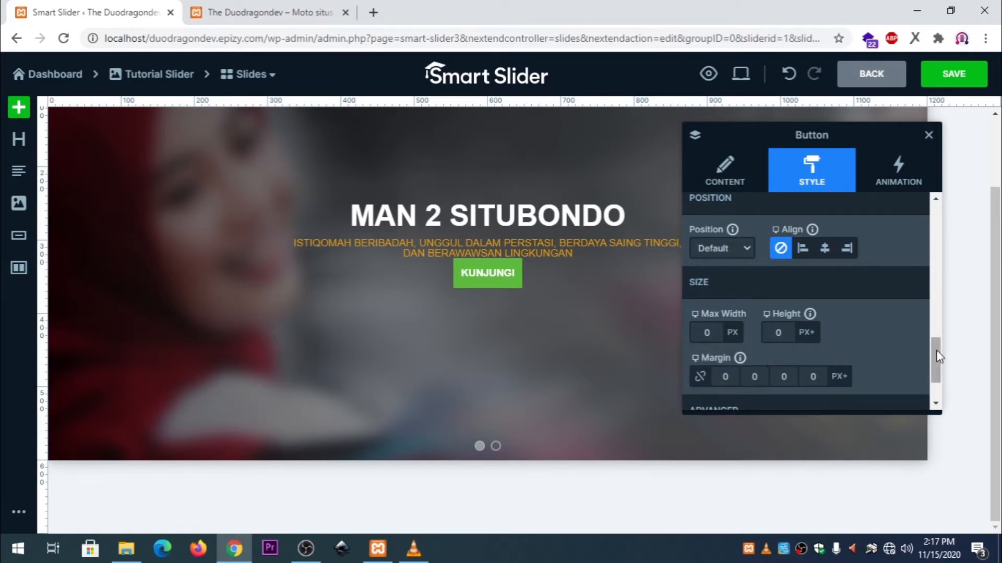
scroll(937, 351, down, 1)
click(726, 314)
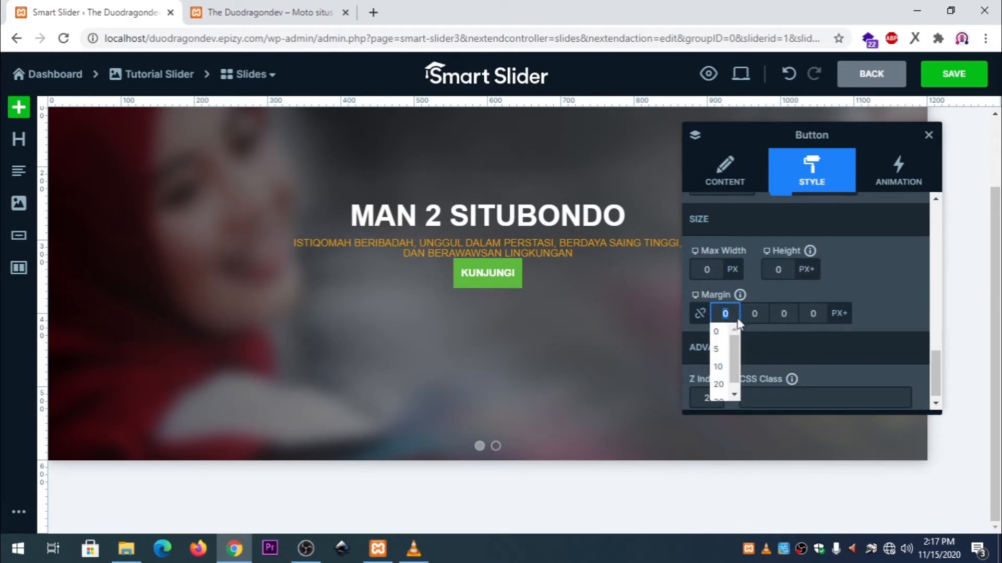
click(719, 350)
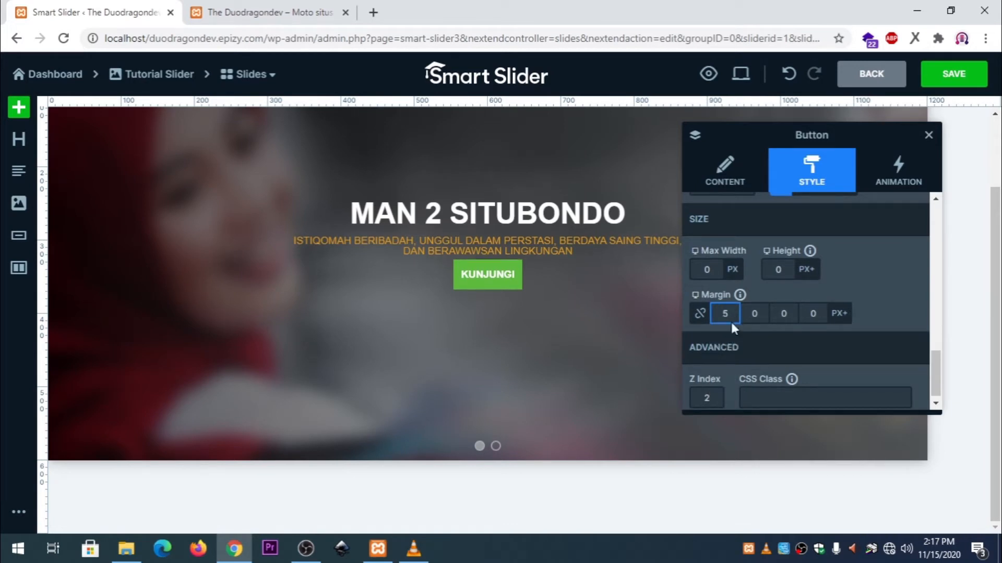
click(728, 320)
click(719, 365)
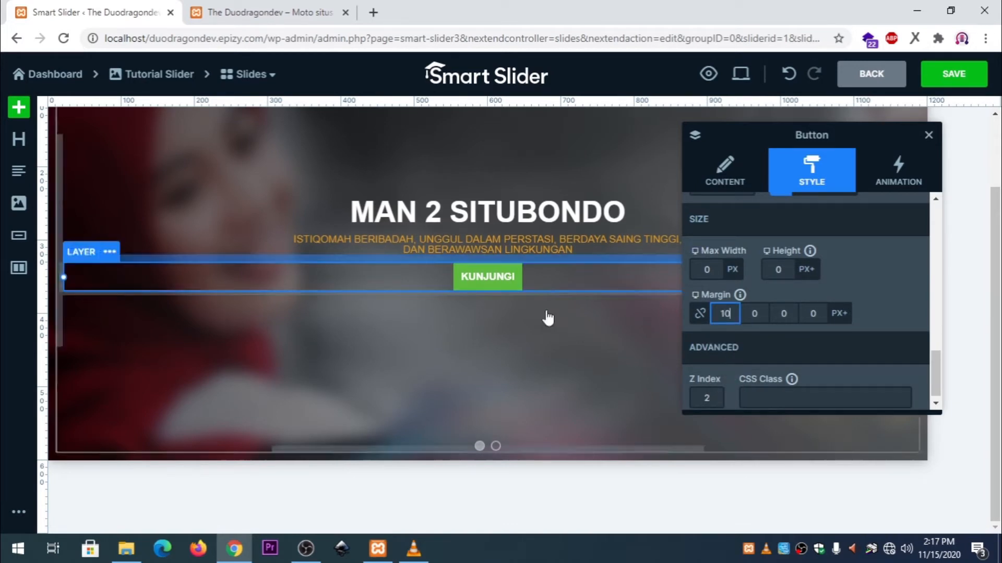
Step: Round the button's corners with a border radius of 10 px
drag(930, 362, 932, 349)
drag(934, 347, 947, 273)
click(770, 282)
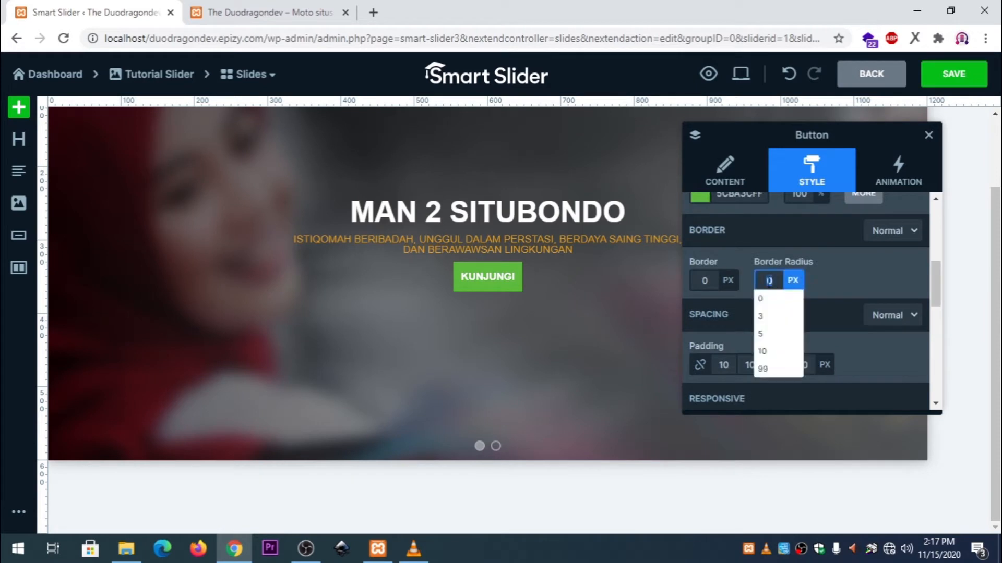
click(761, 351)
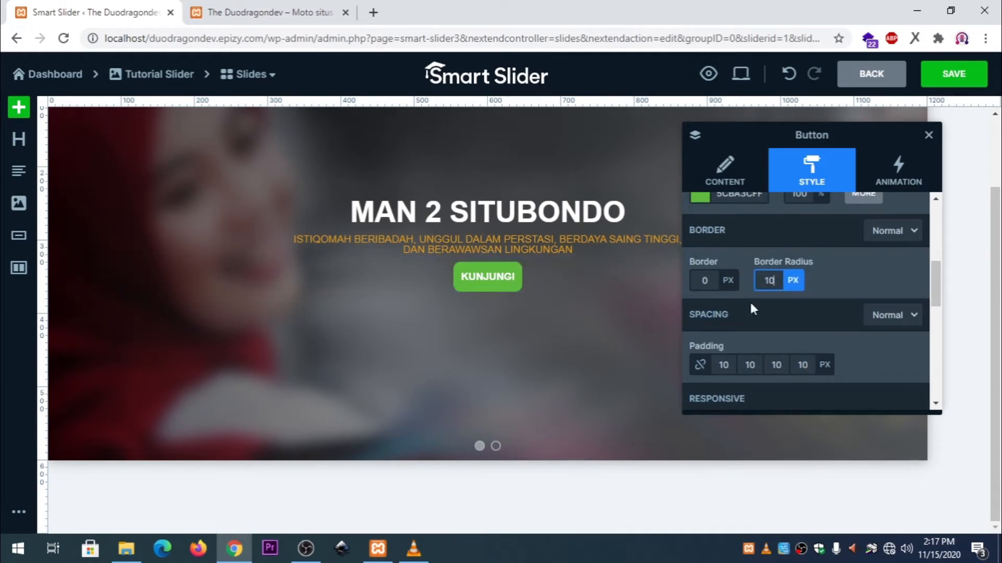
drag(937, 273, 904, 308)
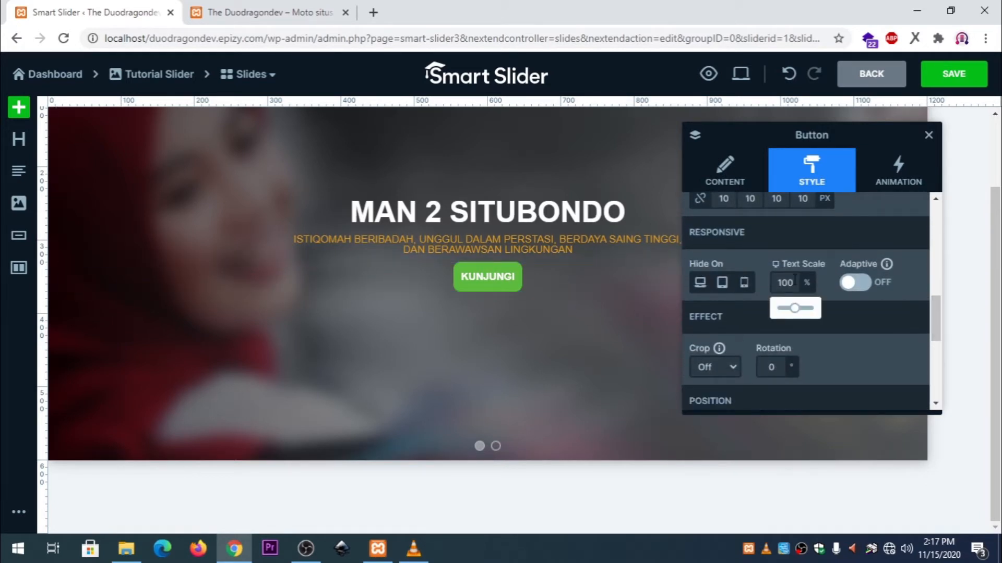
Step: In the mobile view, set the KUNJUNGI button's text scale to 70%, after trying 50%
click(796, 261)
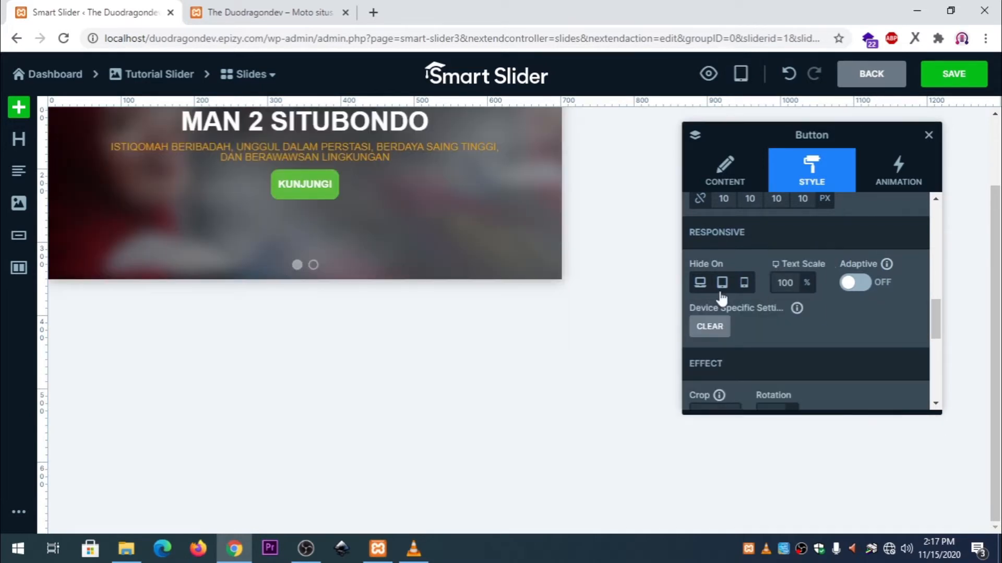
mouse_move(778, 267)
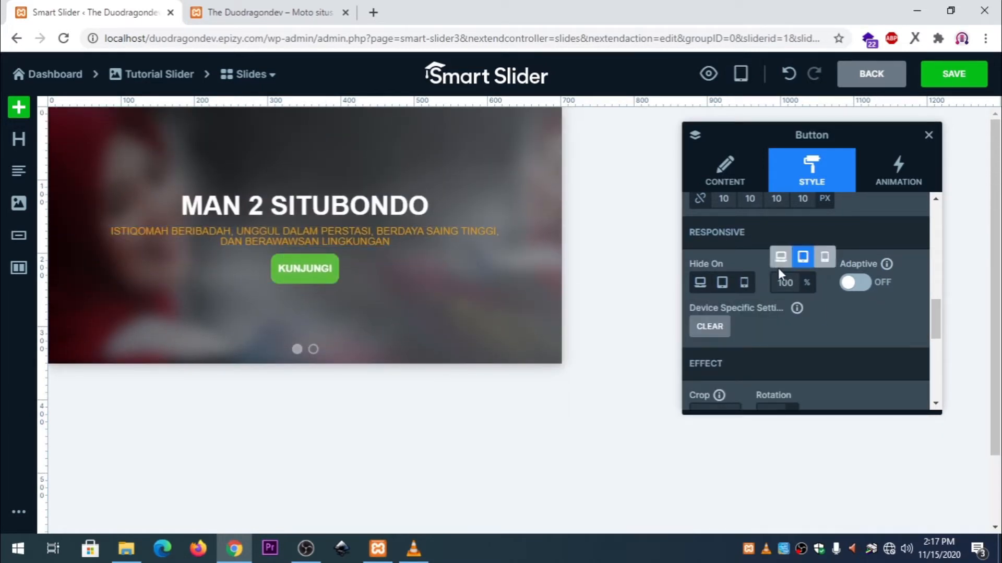
click(824, 265)
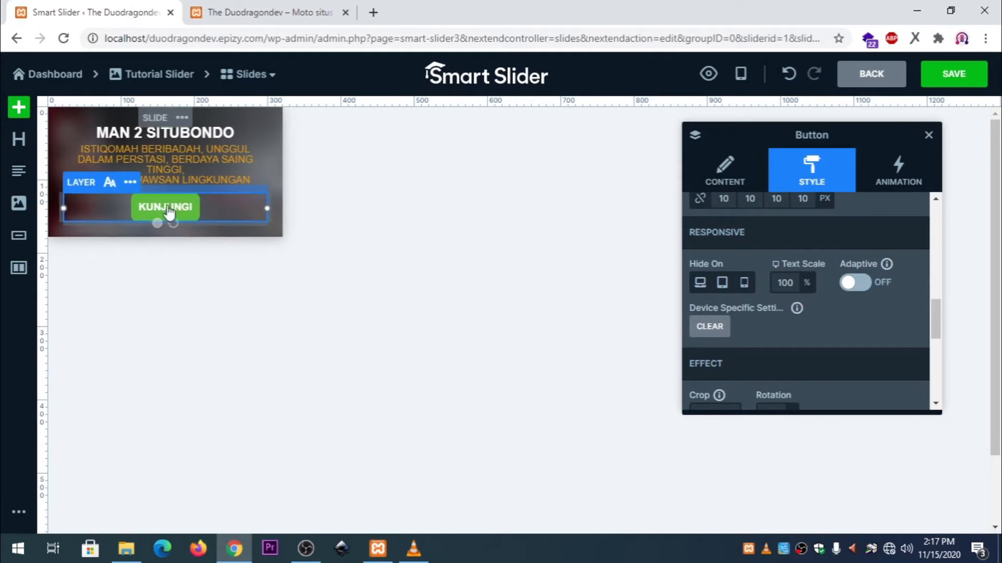
click(776, 282)
text(50)
click(842, 310)
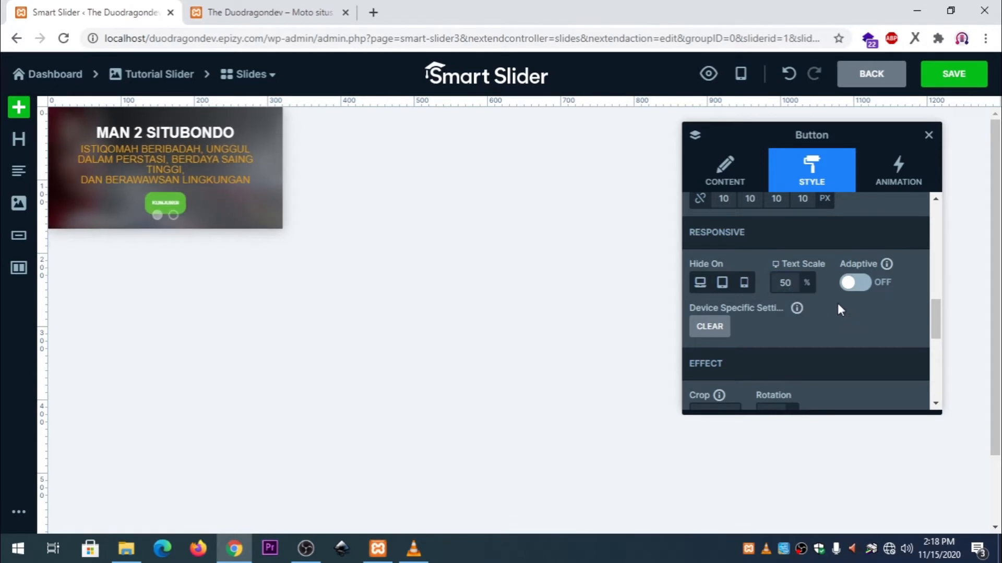
click(769, 284)
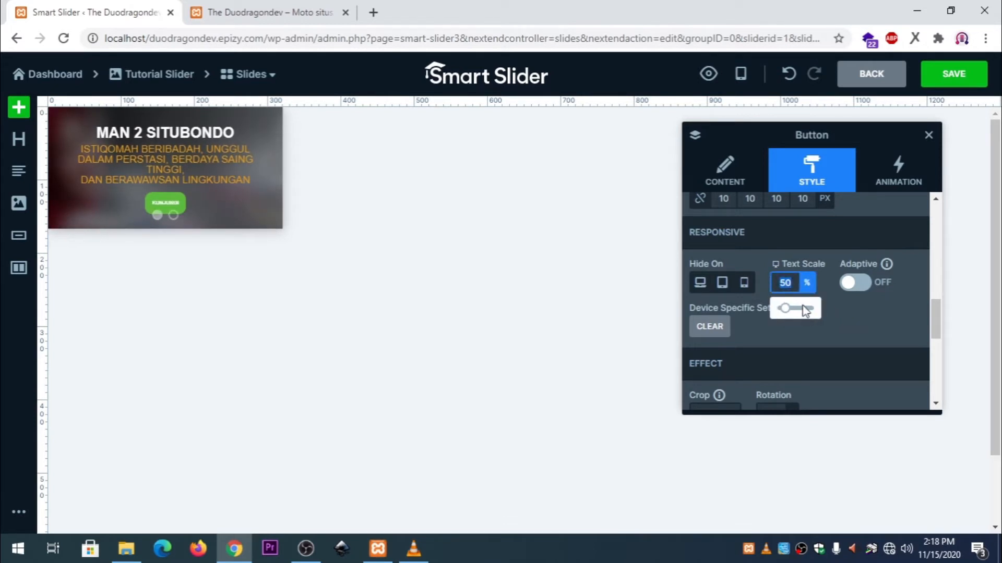
click(861, 306)
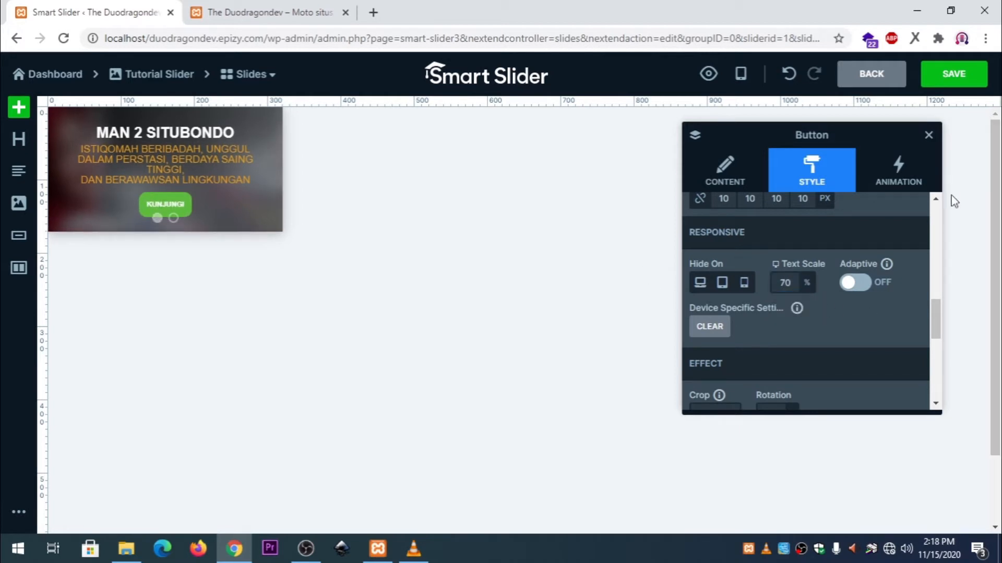
Step: Set the motto text layer's mobile text scale to 70%, after trying 50%
click(213, 161)
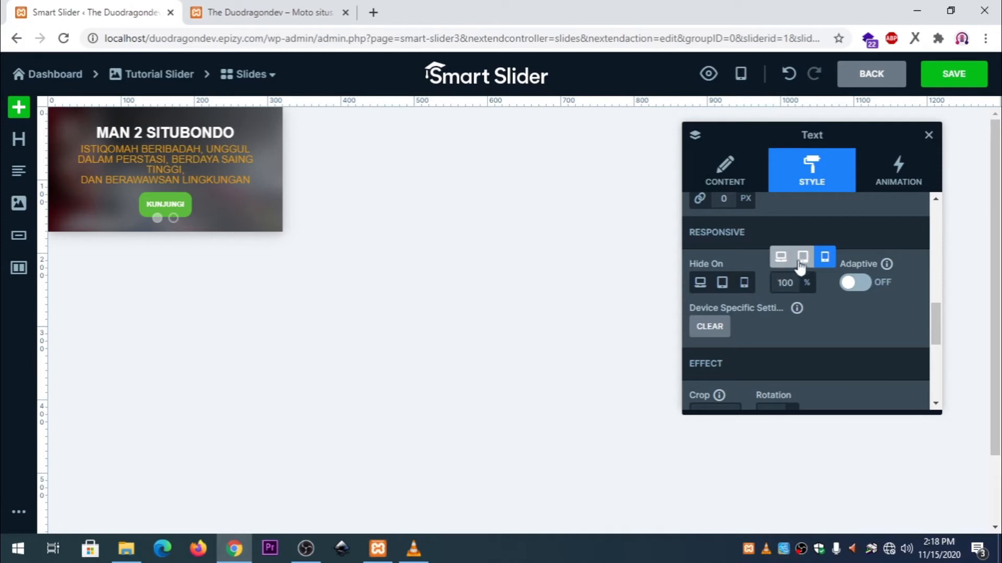
click(792, 283)
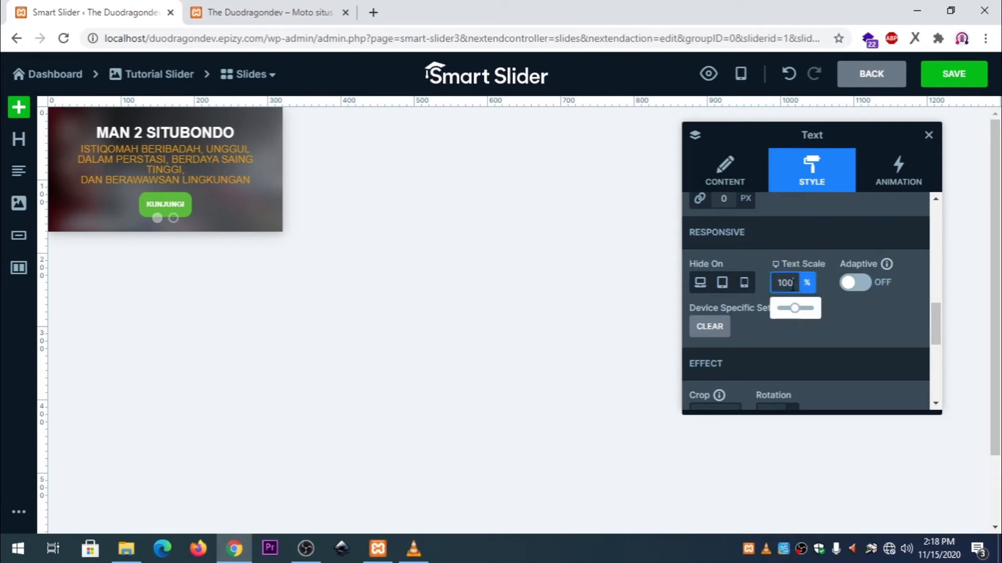
text(50)
click(843, 316)
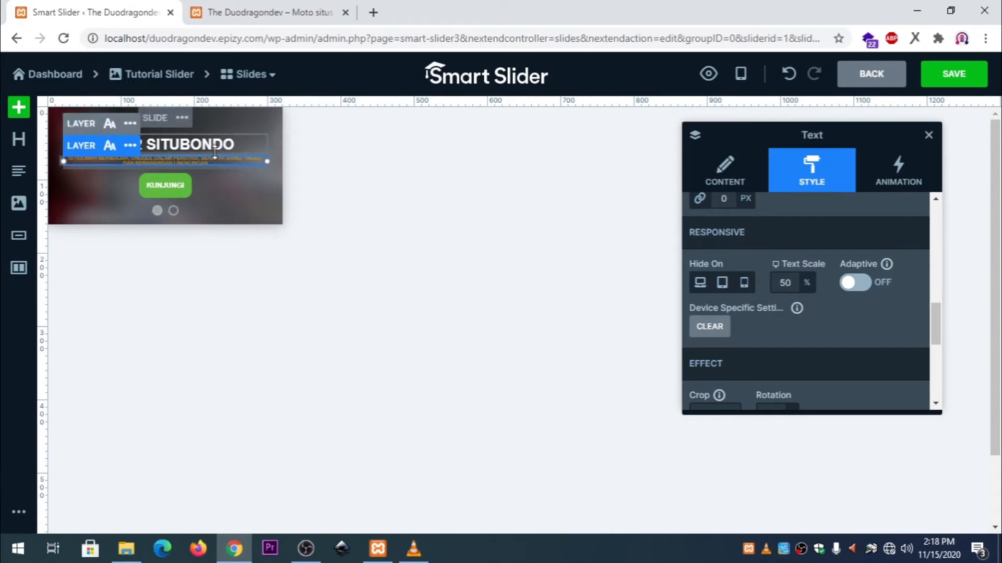
drag(787, 283, 766, 280)
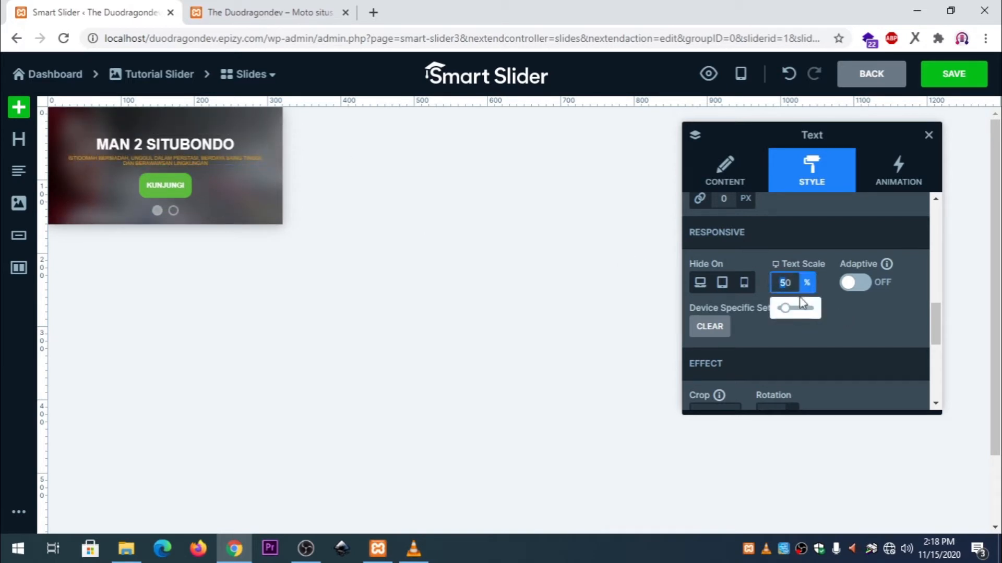
text(7)
click(853, 313)
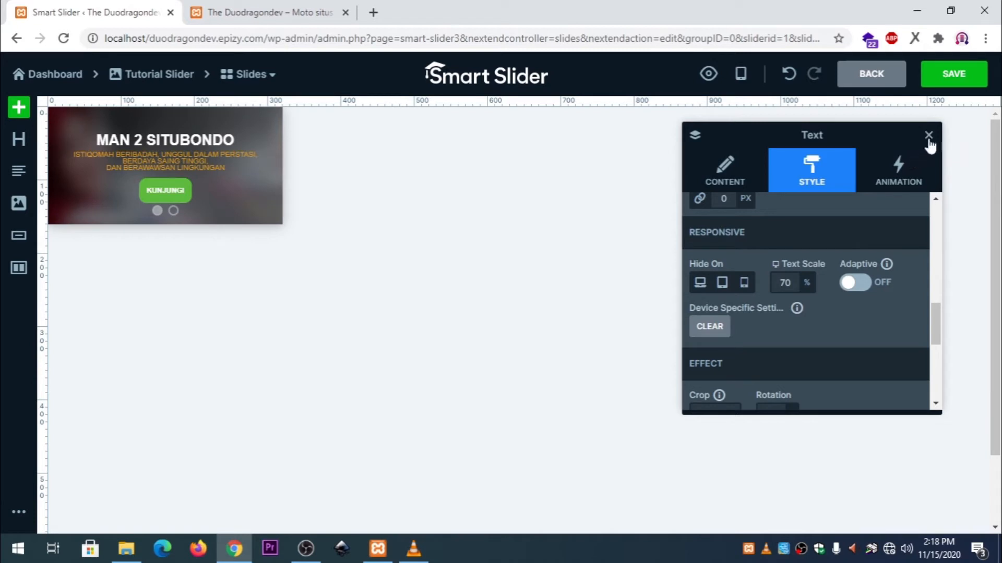
Step: Return the slide editor to the desktop view, save the slide and close the layer settings
click(741, 74)
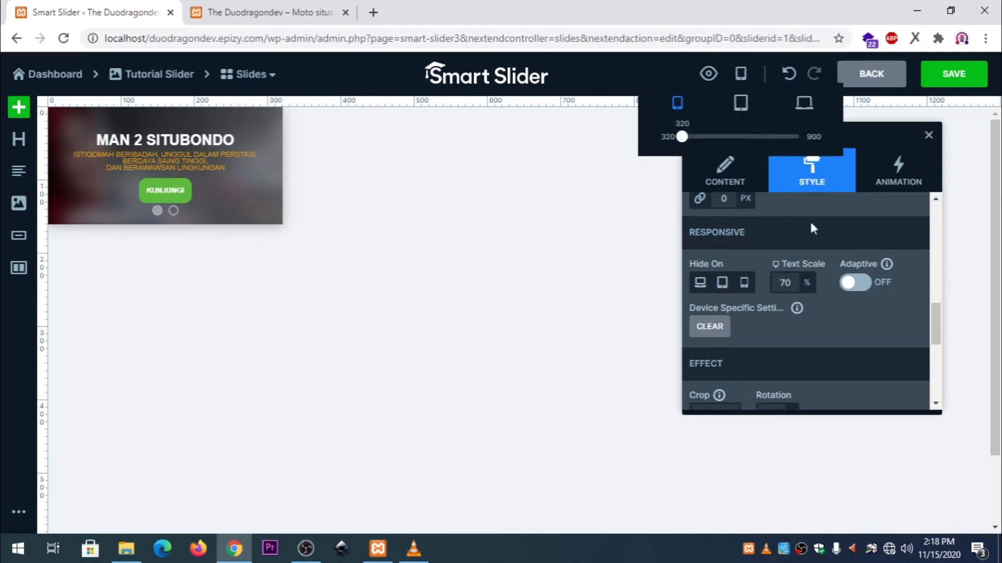
click(804, 103)
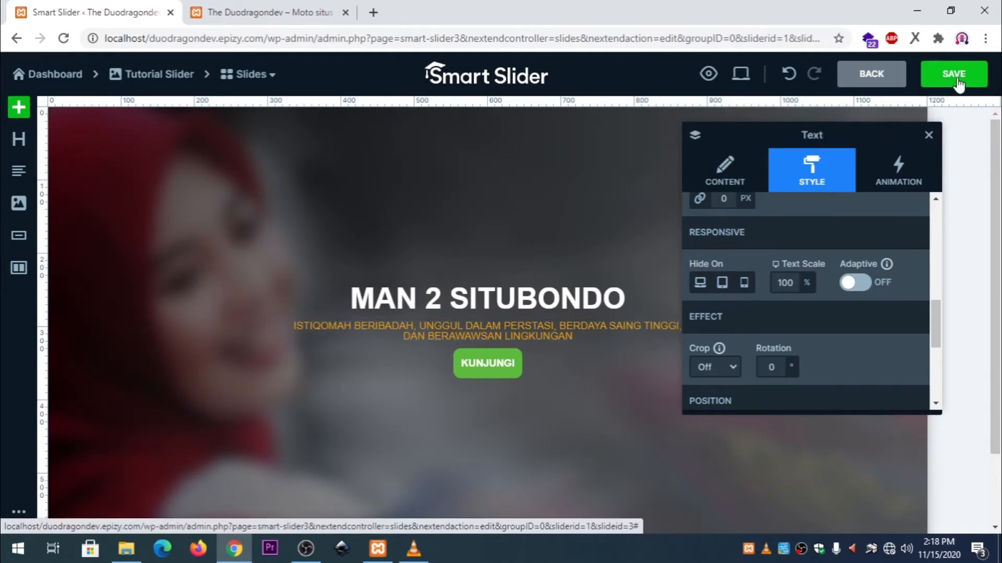
click(958, 82)
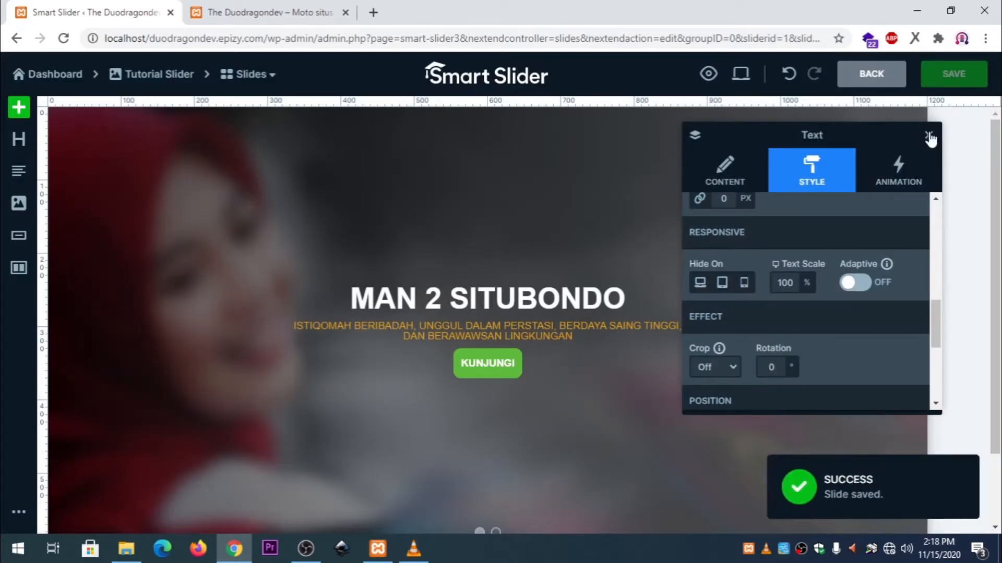
click(929, 134)
scroll(391, 248, down, 1)
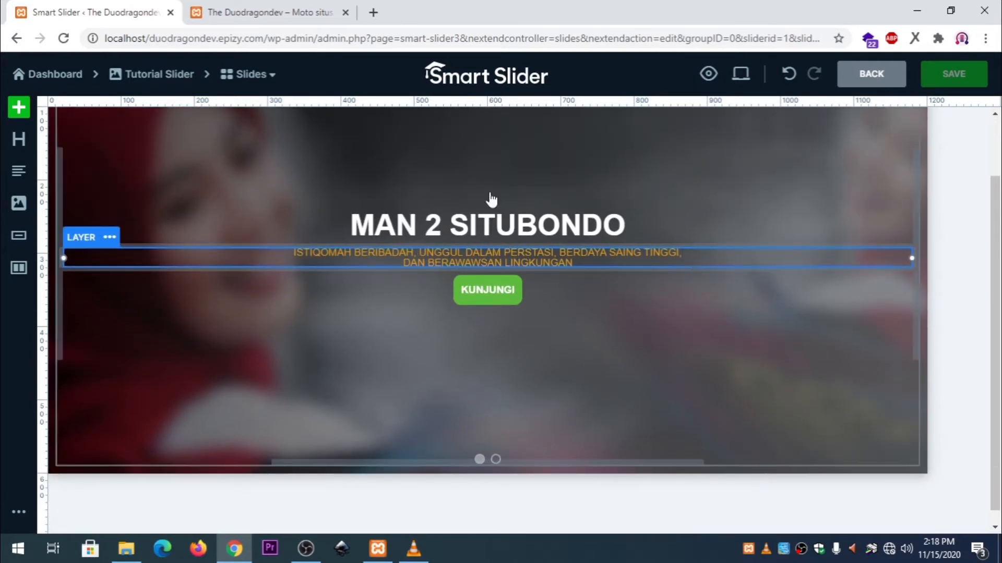
scroll(574, 225, up, 1)
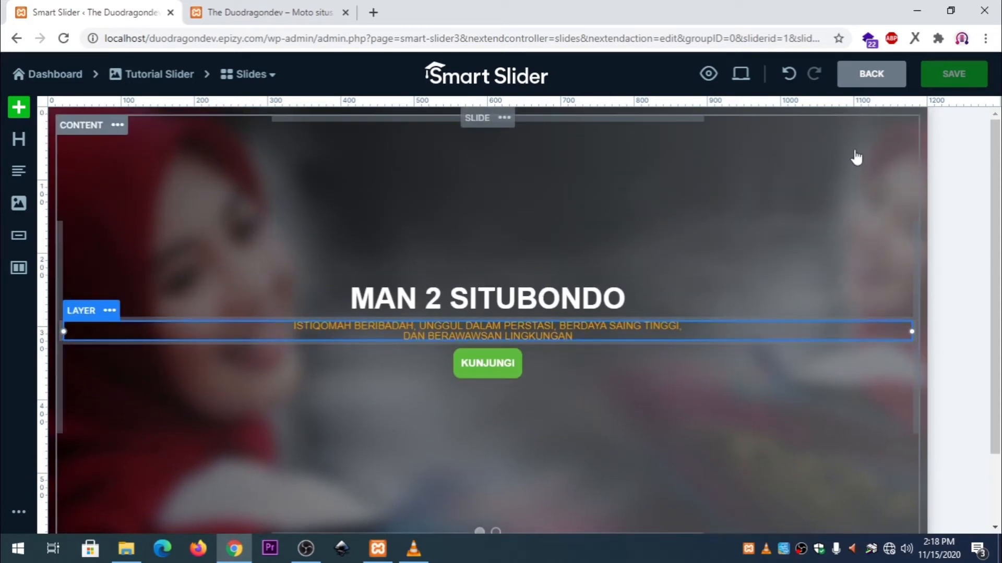
Step: Open the slide with the img_01.jpeg background and set the background's opacity to 70% and blur to 8 px
click(870, 83)
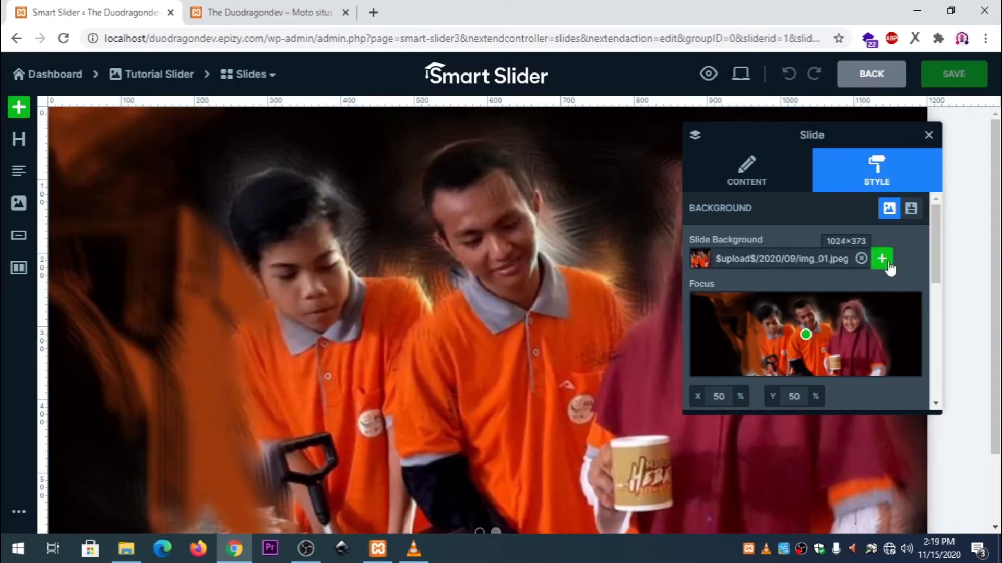
drag(937, 242, 932, 317)
click(813, 299)
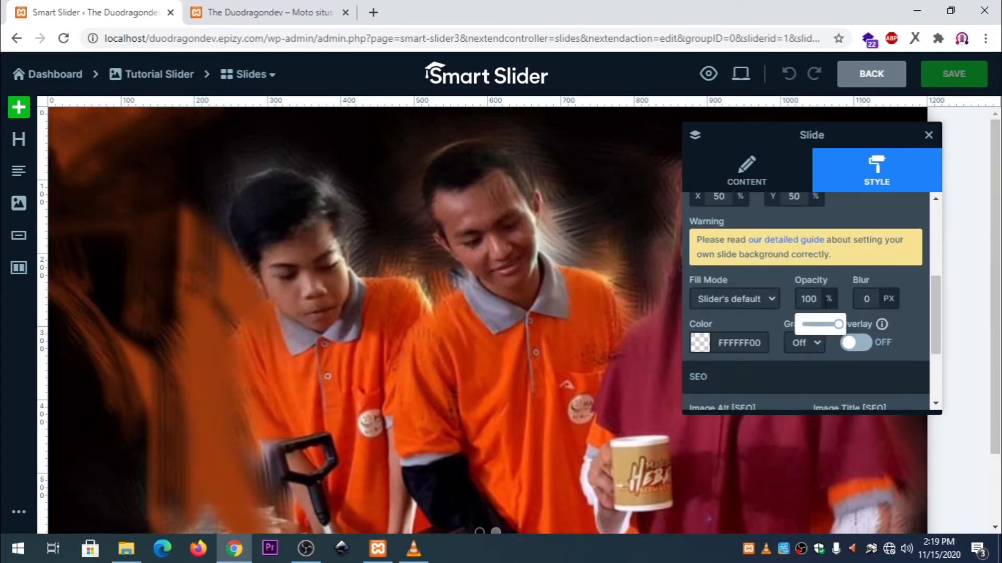
drag(838, 324, 866, 325)
click(866, 302)
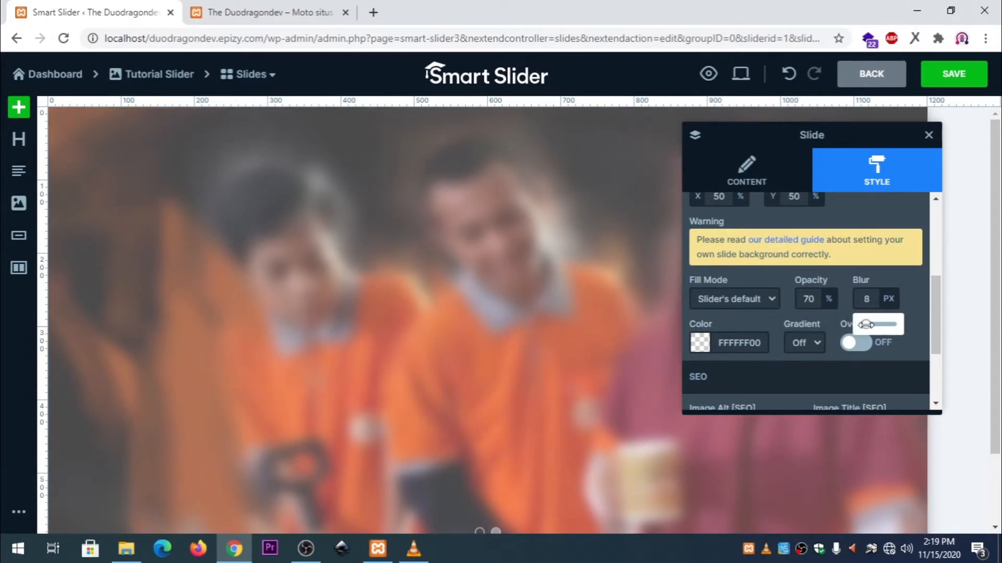
drag(934, 289, 928, 258)
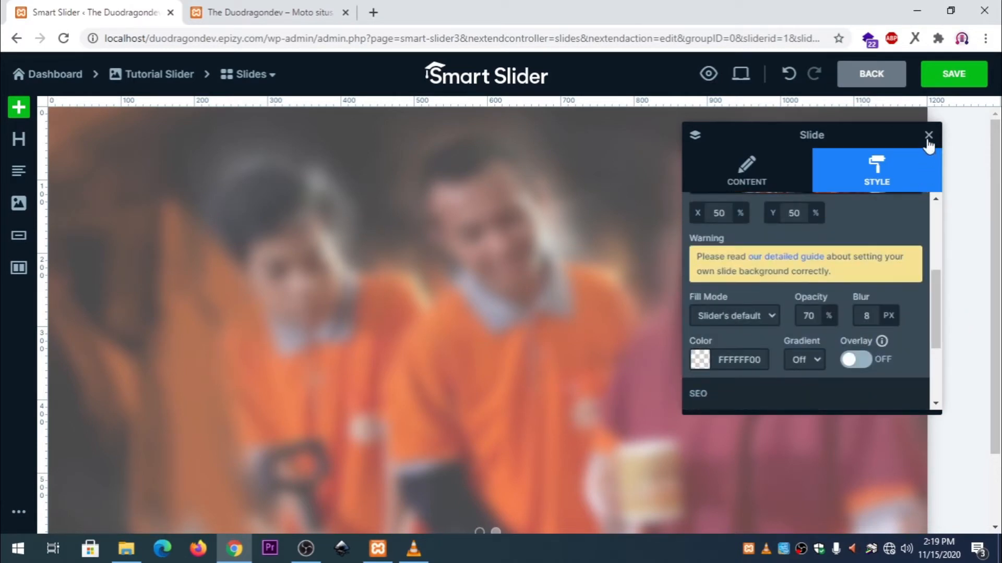
click(928, 137)
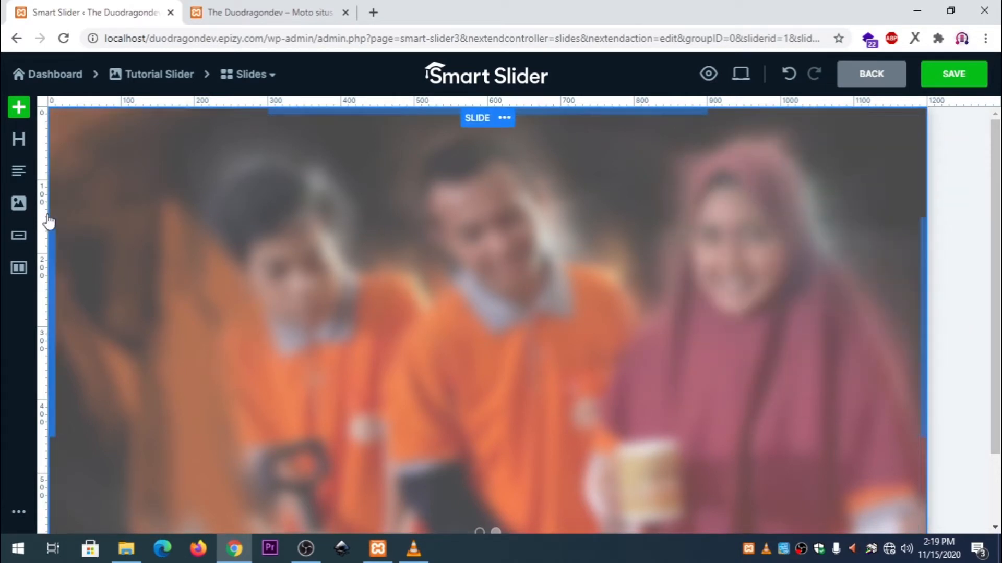
Step: Add a heading layer to the slide with the text FASILITAS MADRASAH, copied from the site's home page
click(21, 142)
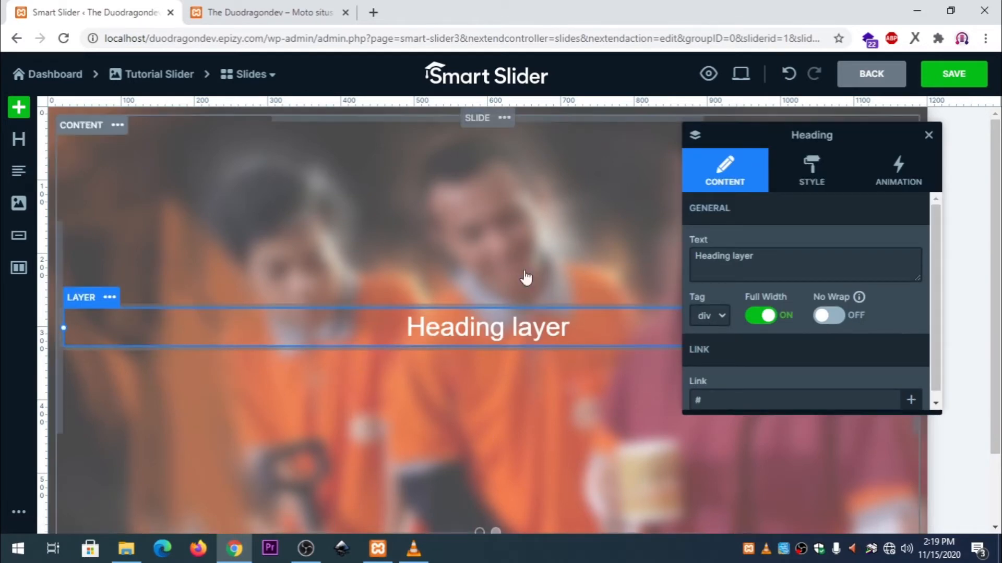
click(293, 16)
scroll(577, 334, down, 15)
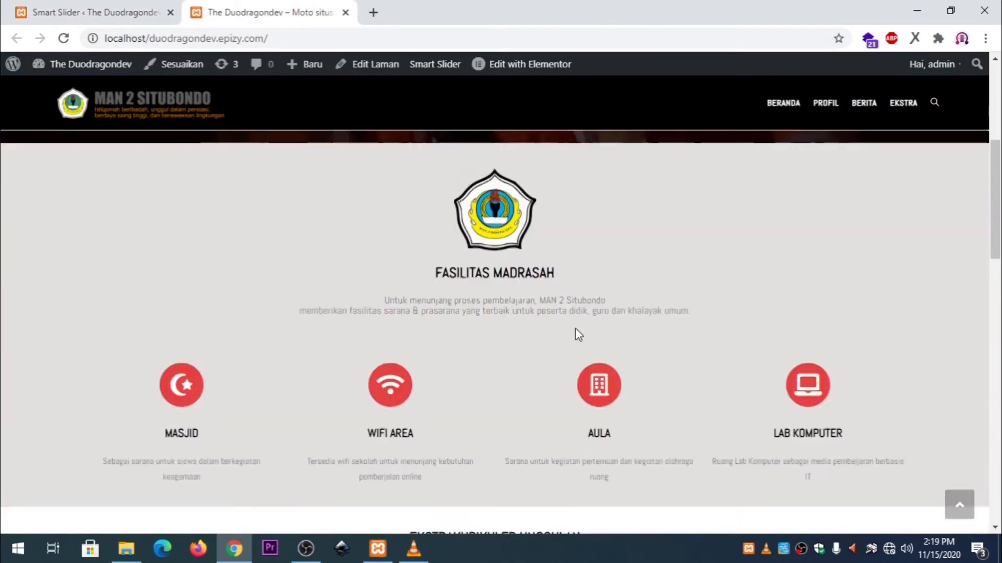
scroll(590, 333, up, 15)
scroll(499, 254, down, 5)
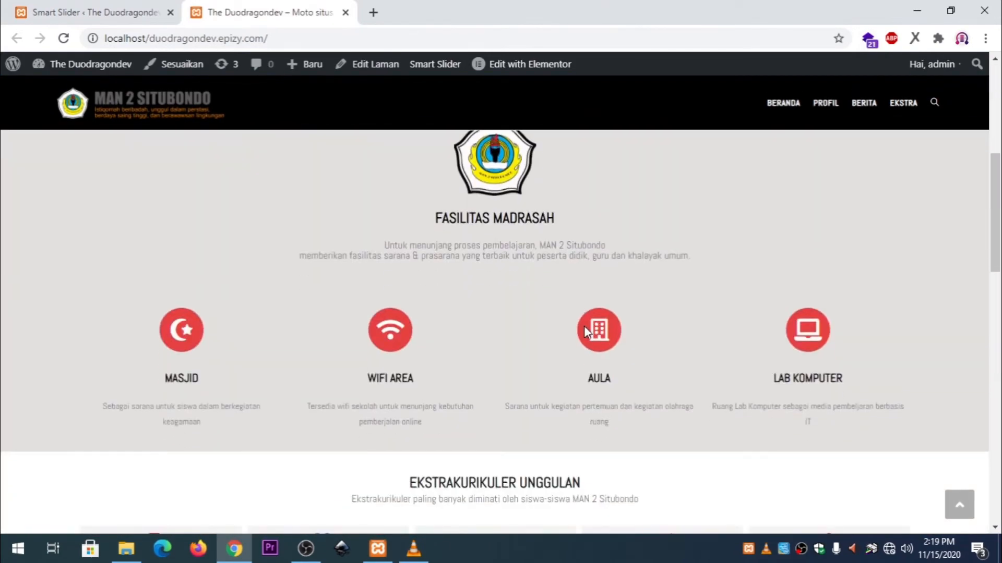
drag(437, 218, 559, 224)
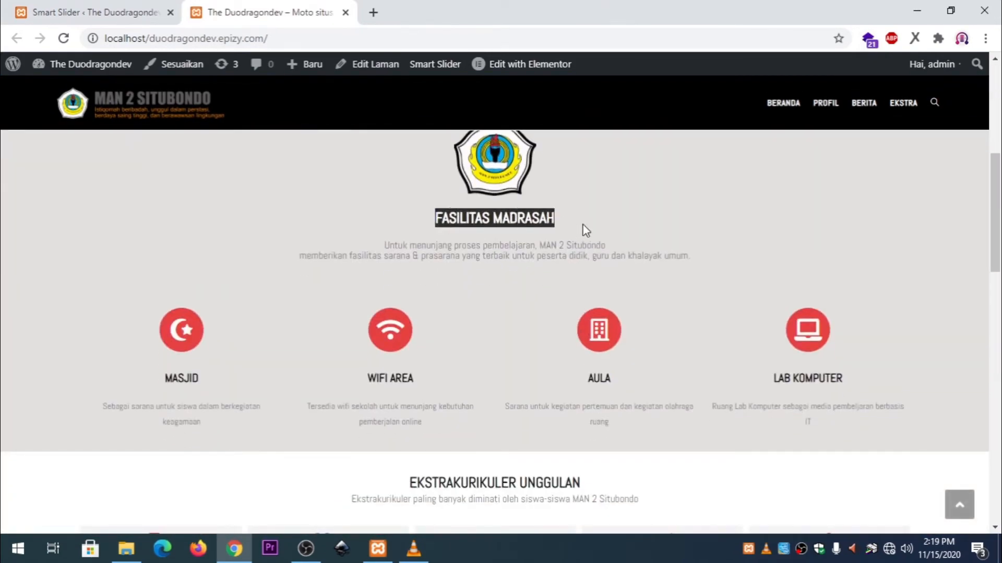
click(94, 12)
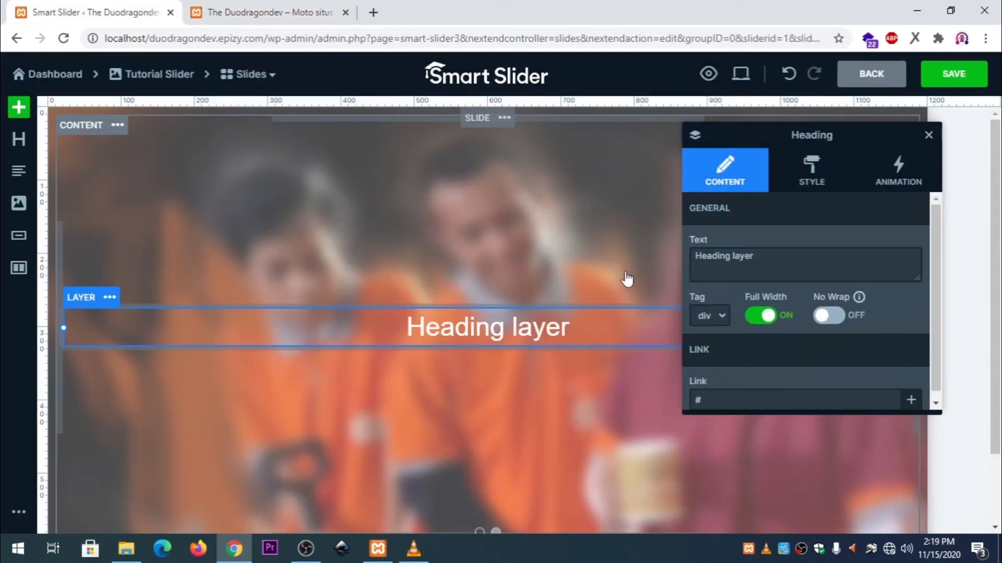
text(FASILITAS MADRASAH)
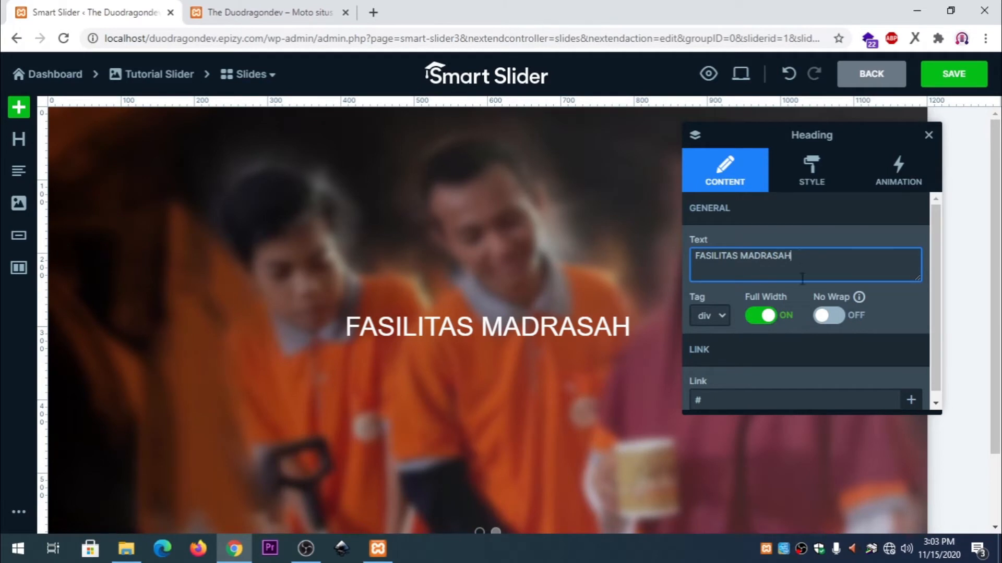
Step: Set the FASILITAS MADRASAH heading's font weight to Bold
click(811, 165)
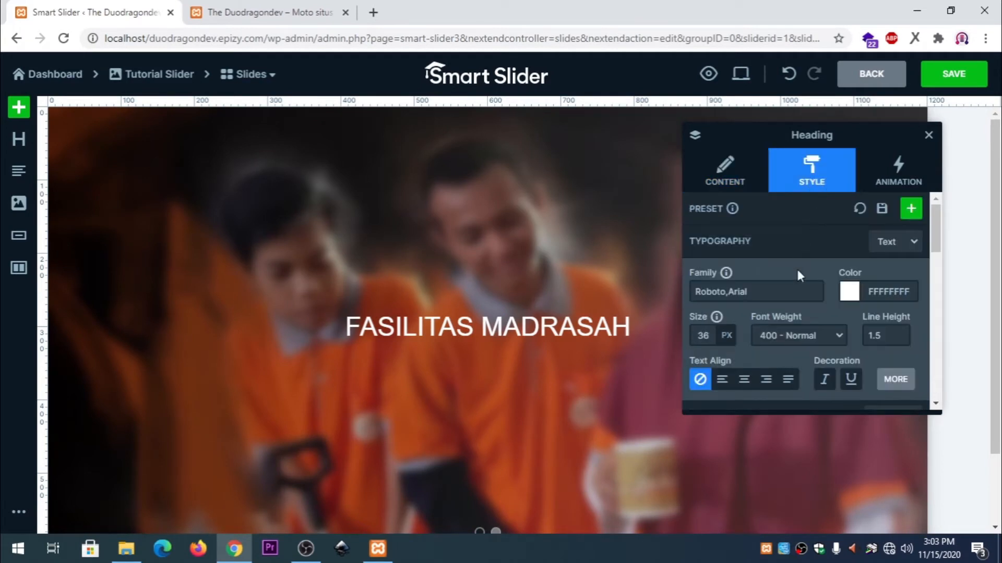
click(816, 338)
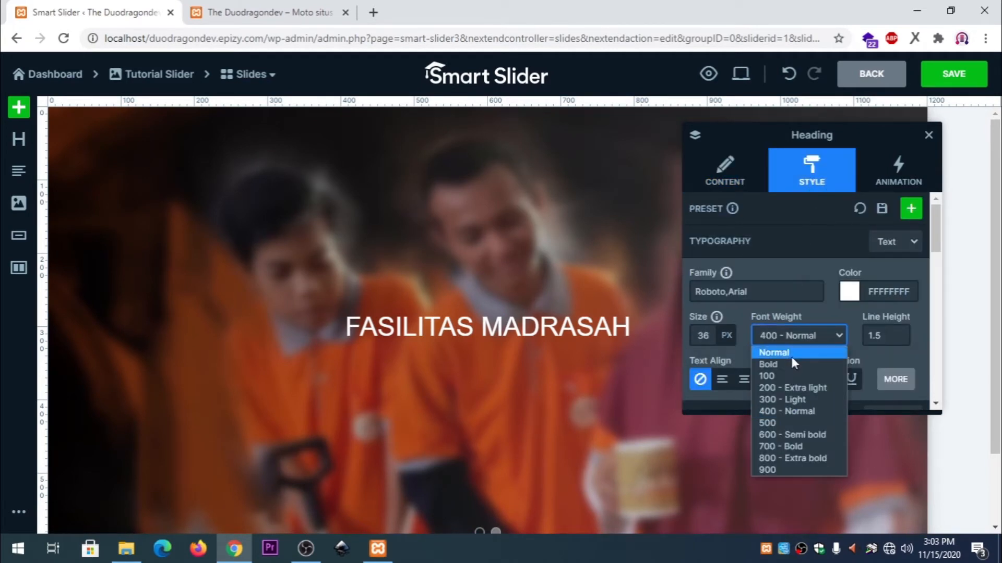
click(788, 365)
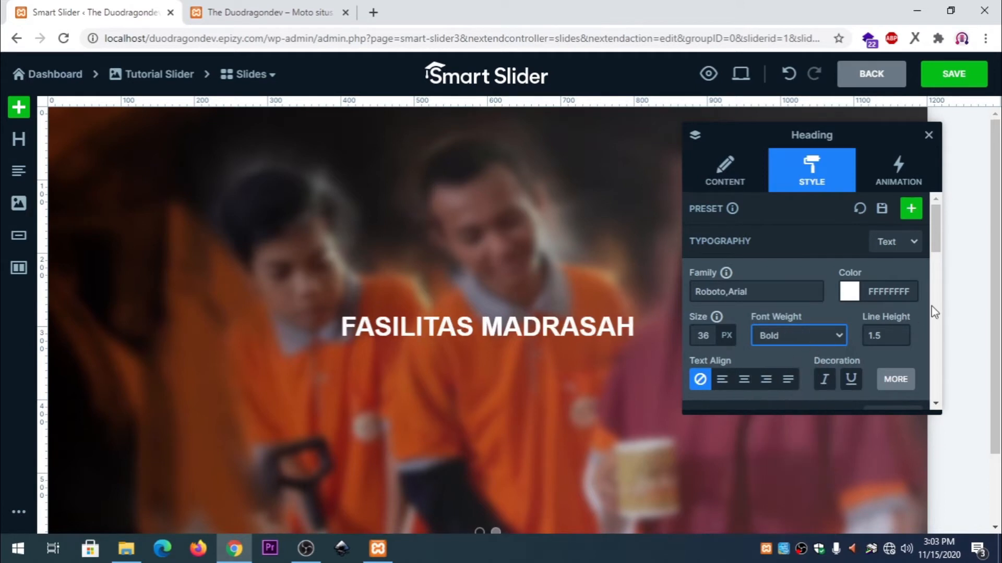
mouse_move(936, 245)
mouse_down()
mouse_move(938, 341)
mouse_move(936, 245)
mouse_up()
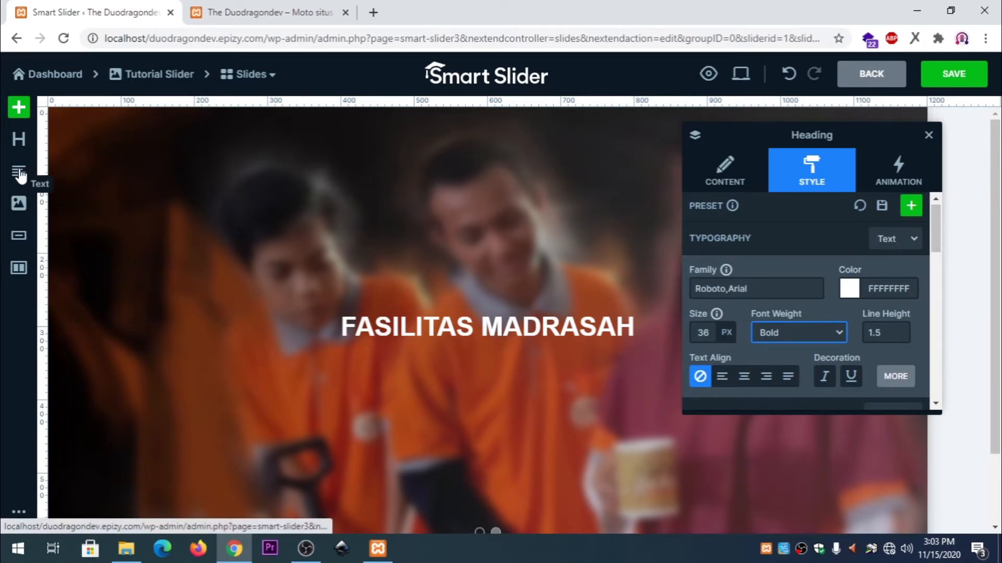
Step: Add an image layer above the FASILITAS MADRASAH heading, using man.png from the media library
click(19, 204)
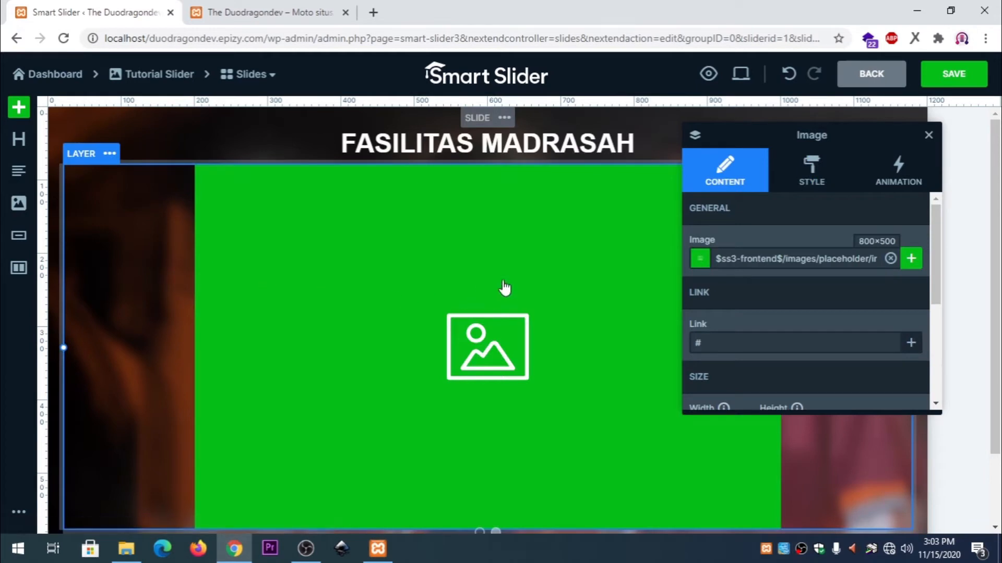
drag(499, 242, 499, 142)
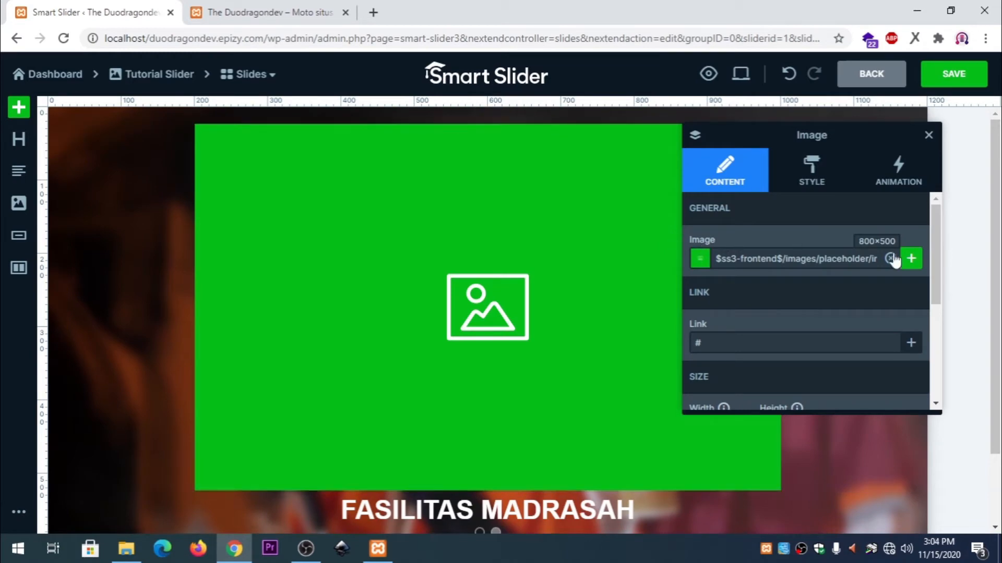
click(701, 258)
scroll(586, 366, down, 1)
click(585, 394)
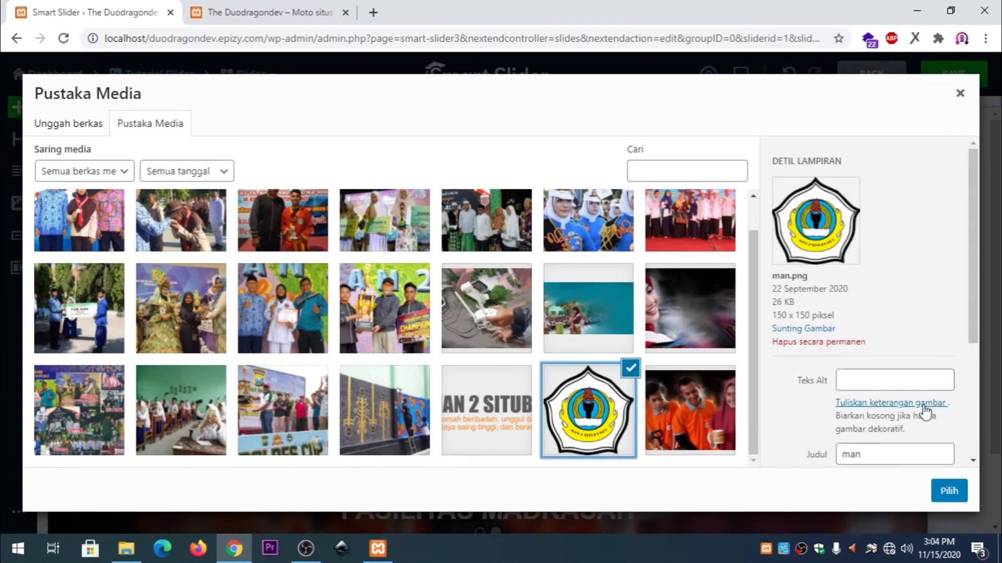
click(948, 491)
scroll(790, 317, down, 4)
scroll(791, 317, up, 2)
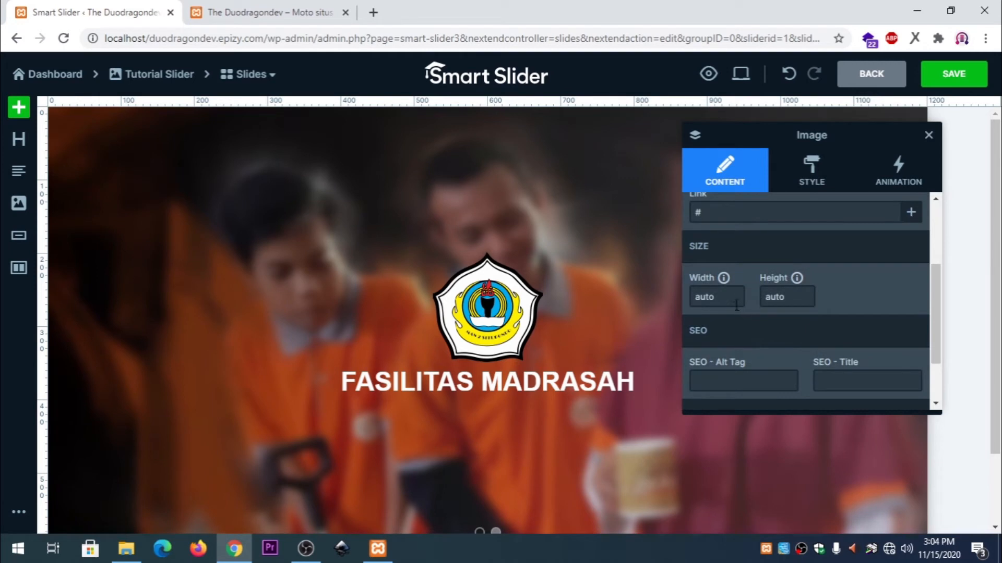
Step: Set the logo image's width to 70, keeping the height on auto
click(719, 299)
click(849, 297)
drag(723, 293, 691, 297)
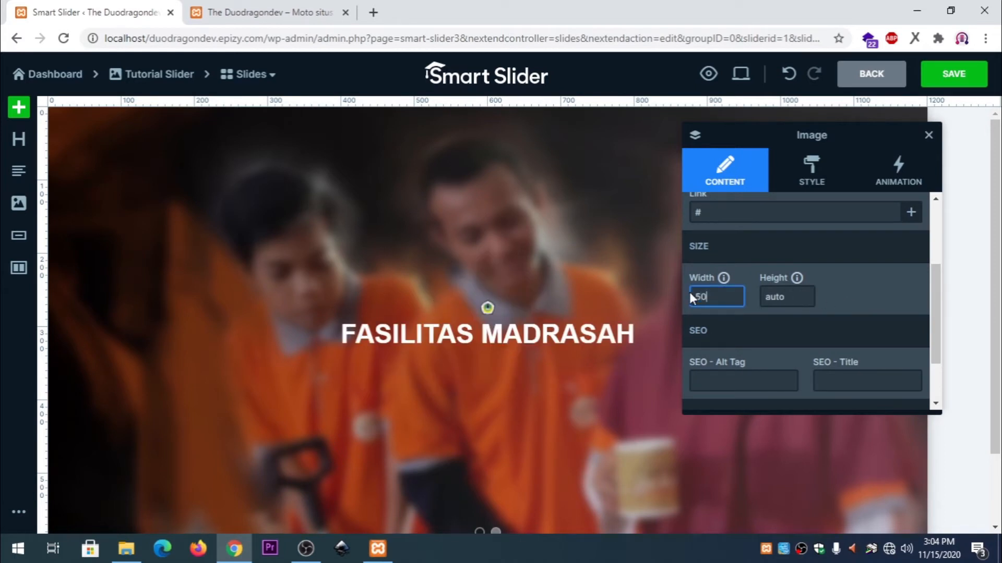
text(50)
click(880, 285)
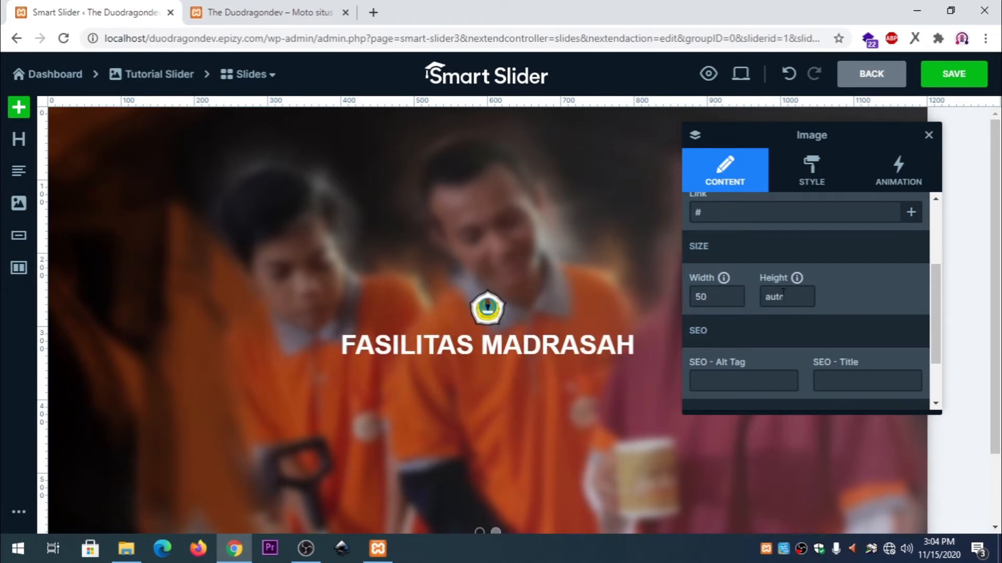
text(70)
click(849, 300)
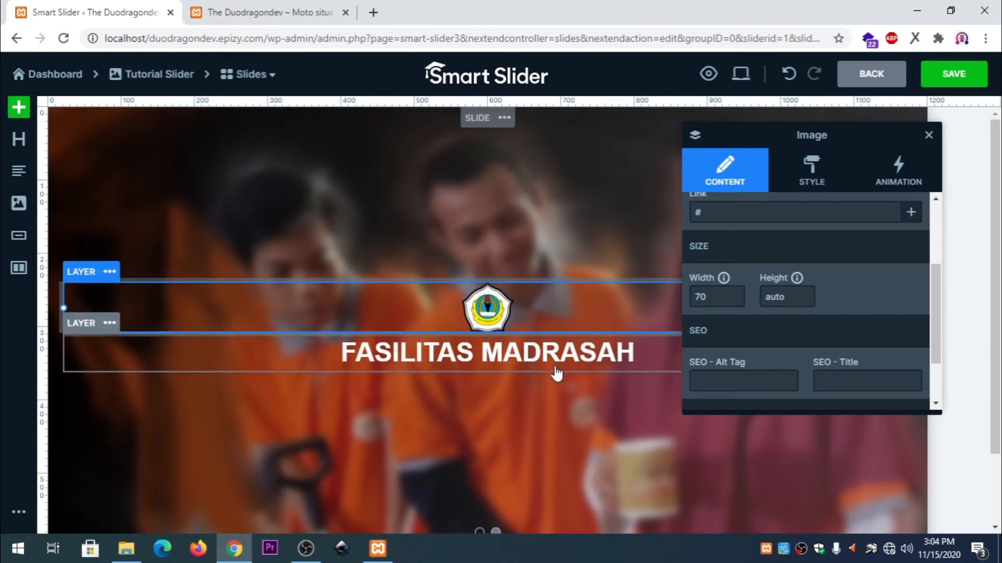
Step: Add a text layer below the FASILITAS MADRASAH heading, replacing its placeholder with the "Untuk menunjang proses pembelajaran" description copied from the site's home page
click(521, 356)
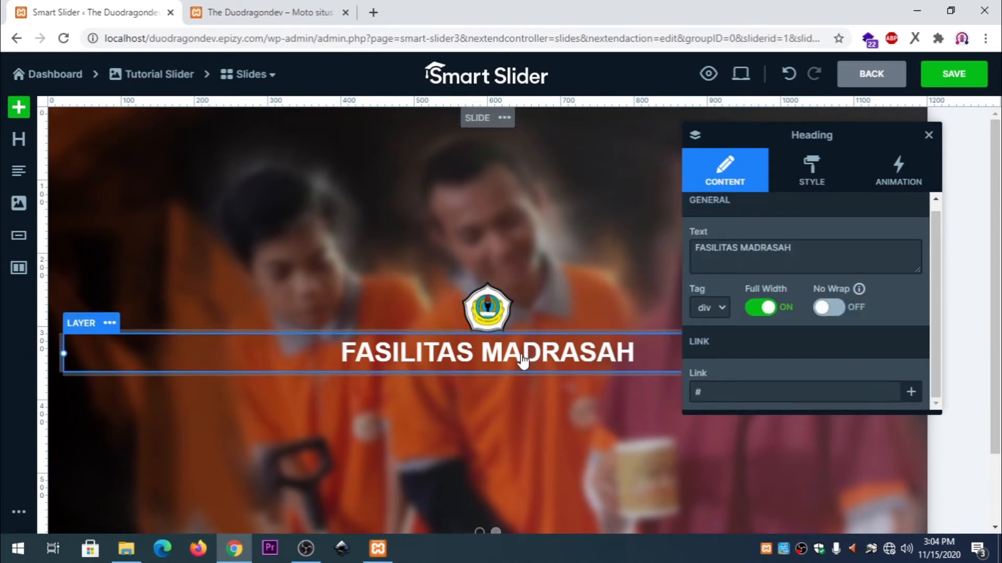
click(19, 177)
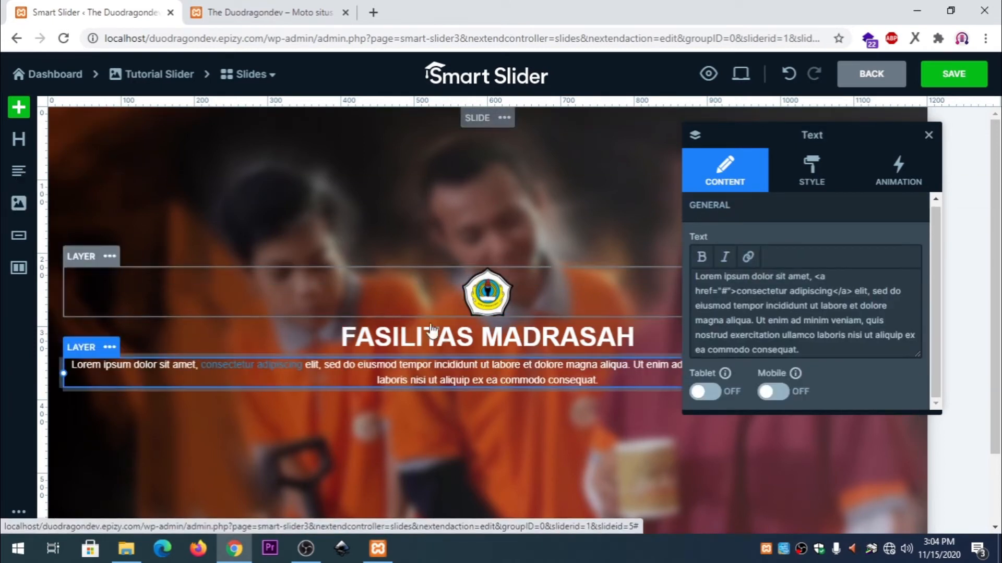
click(277, 15)
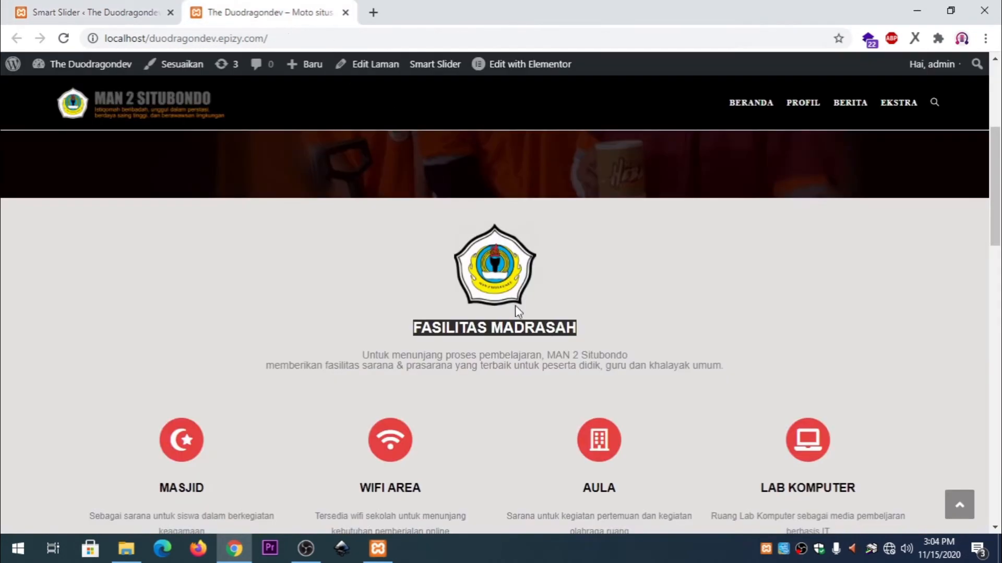
drag(734, 368, 362, 354)
key(ctrl+c)
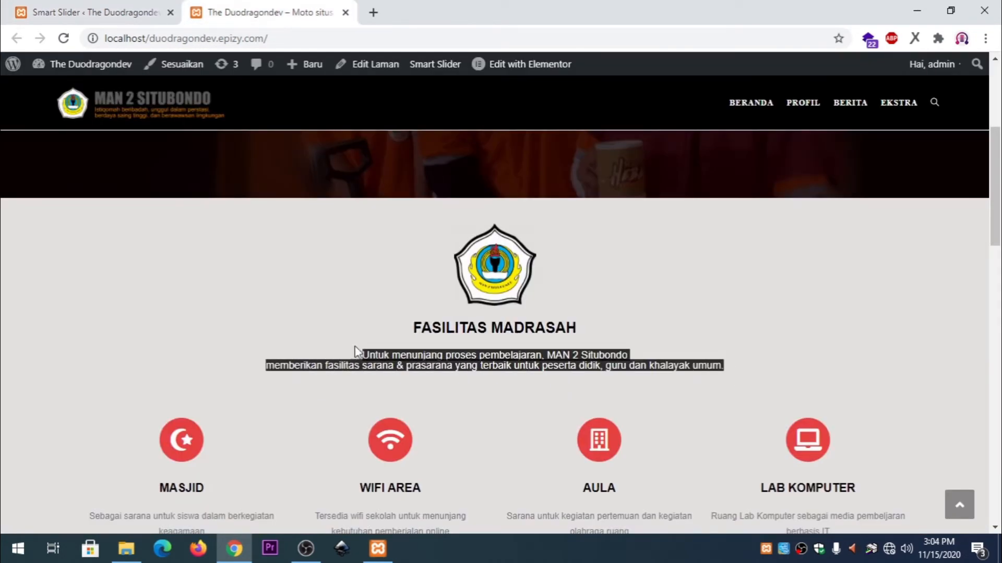
click(126, 15)
key(ctrl+a)
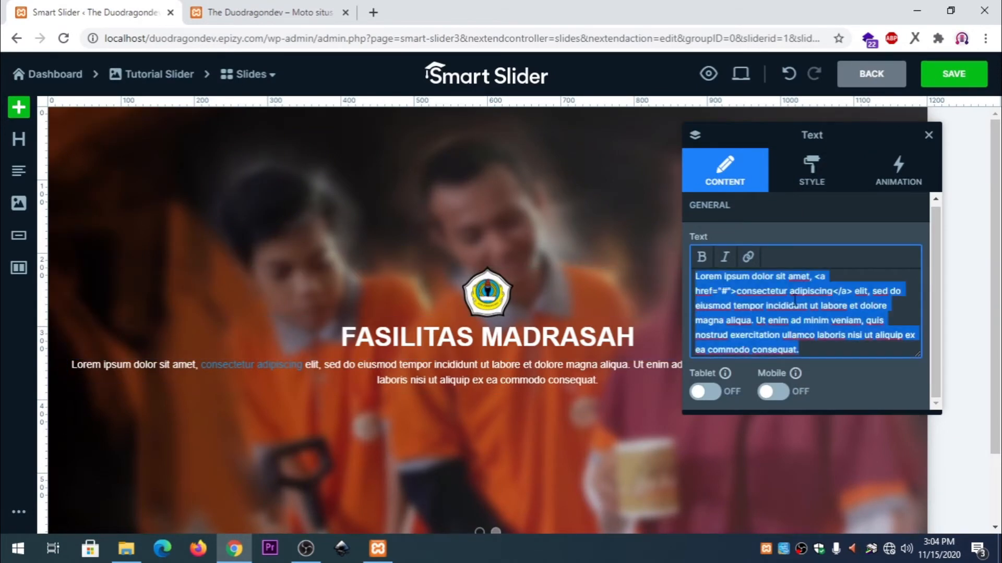
key(ctrl+v)
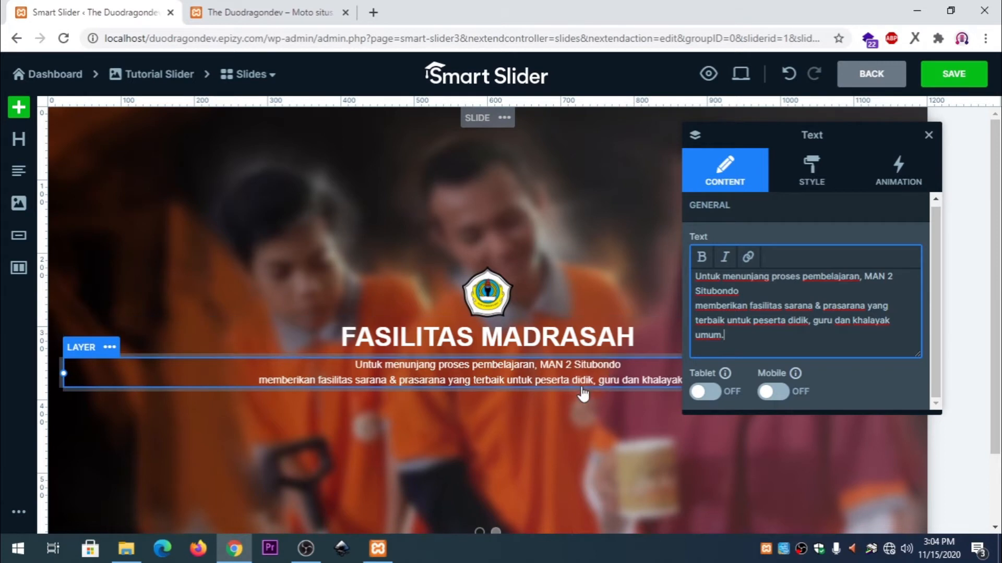
Step: Set the description text's font size to 16 px and its line height to 1
click(820, 171)
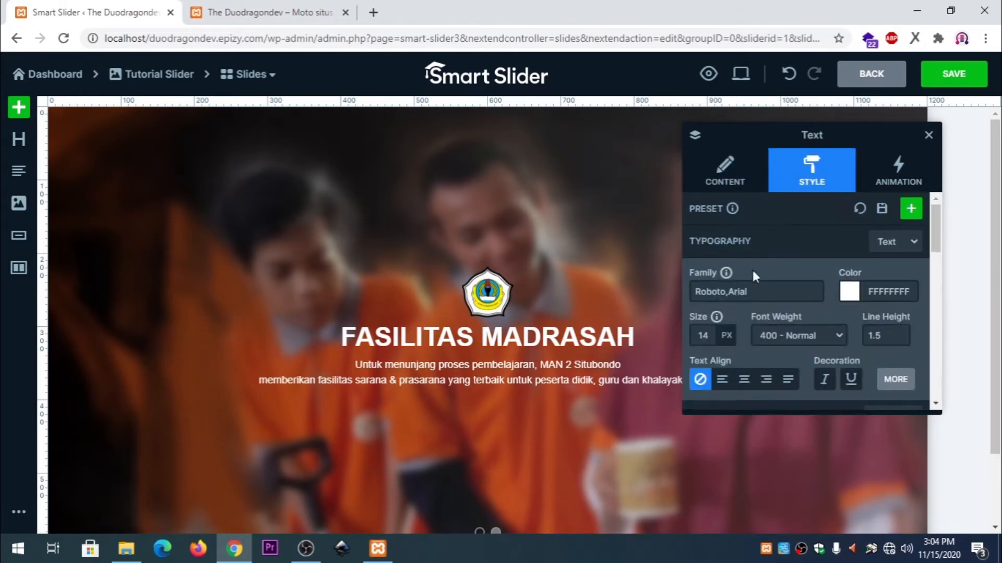
scroll(762, 349, down, 2)
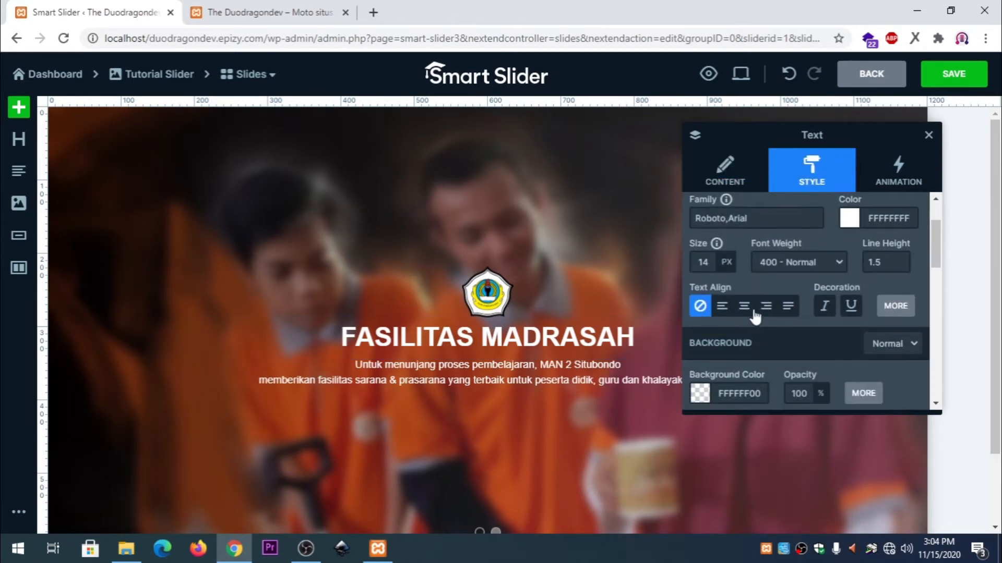
double_click(712, 261)
text(16)
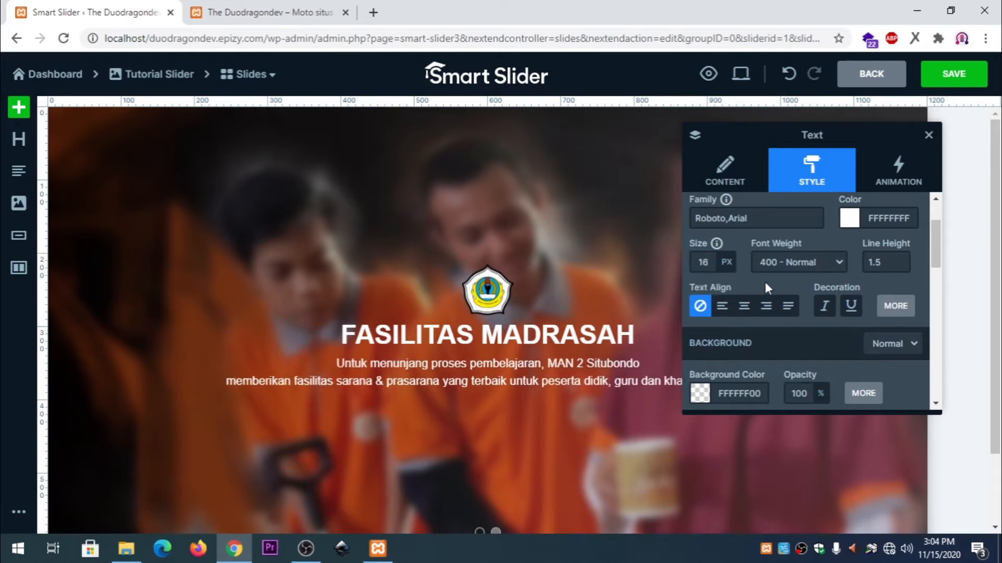
click(887, 262)
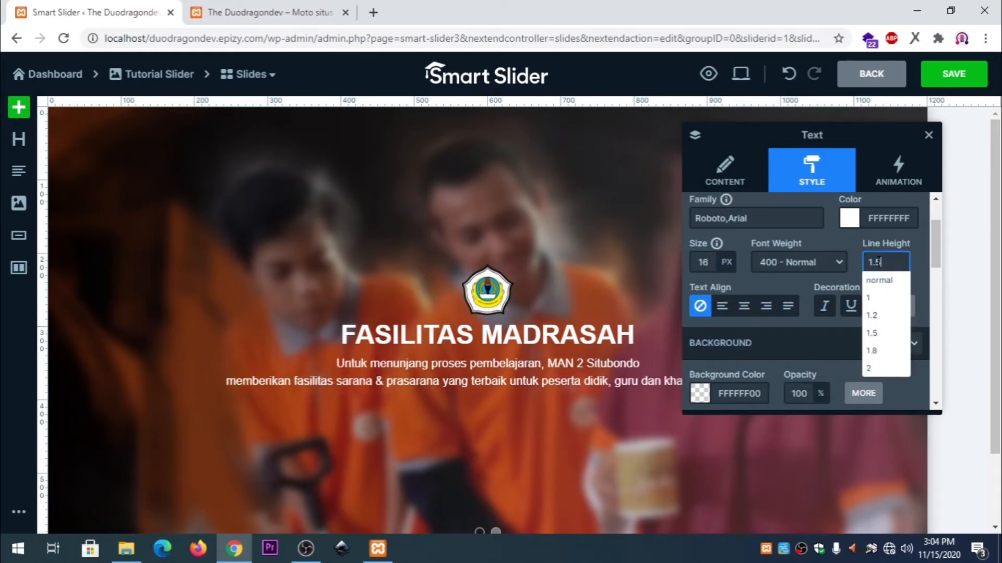
click(873, 299)
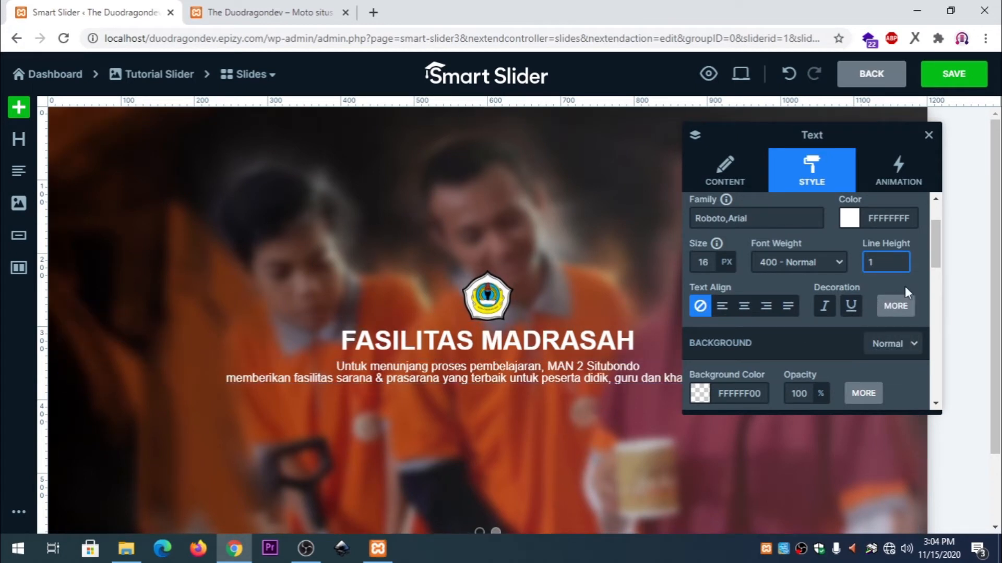
Step: Try orange E79D19, green 27AE60, black 000000 and pink E264AF as the description text's color
drag(934, 238, 935, 249)
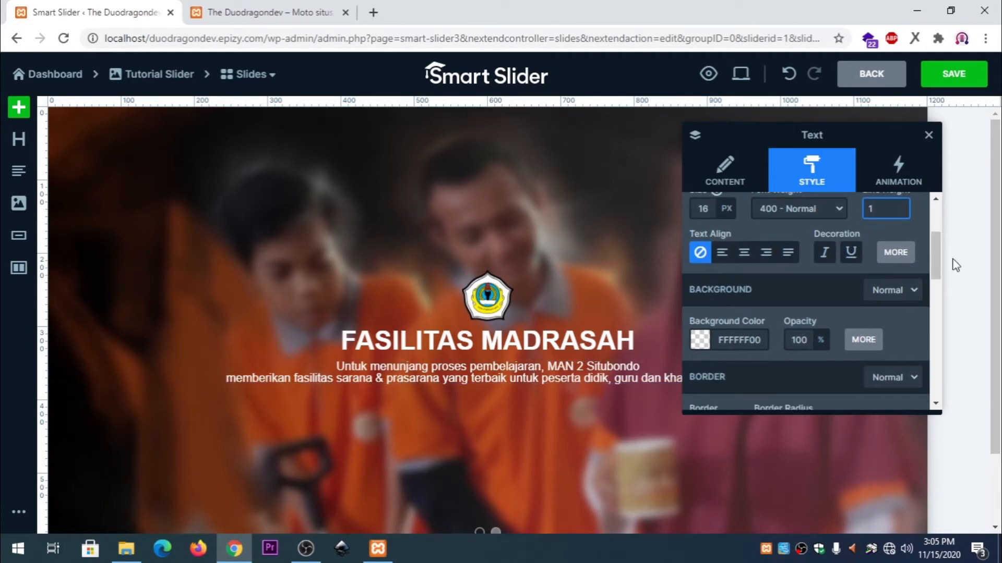
drag(937, 260, 944, 239)
click(847, 272)
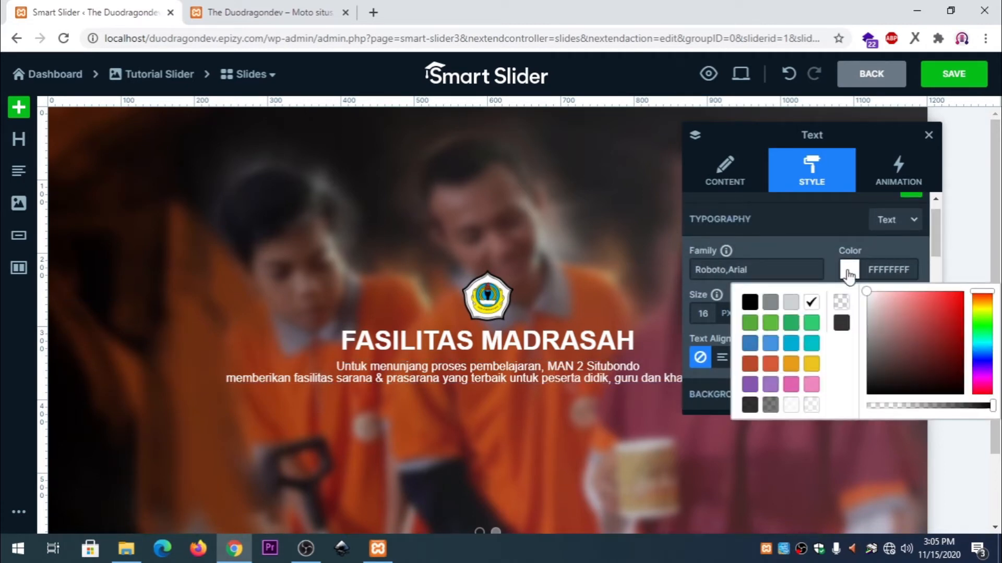
click(790, 365)
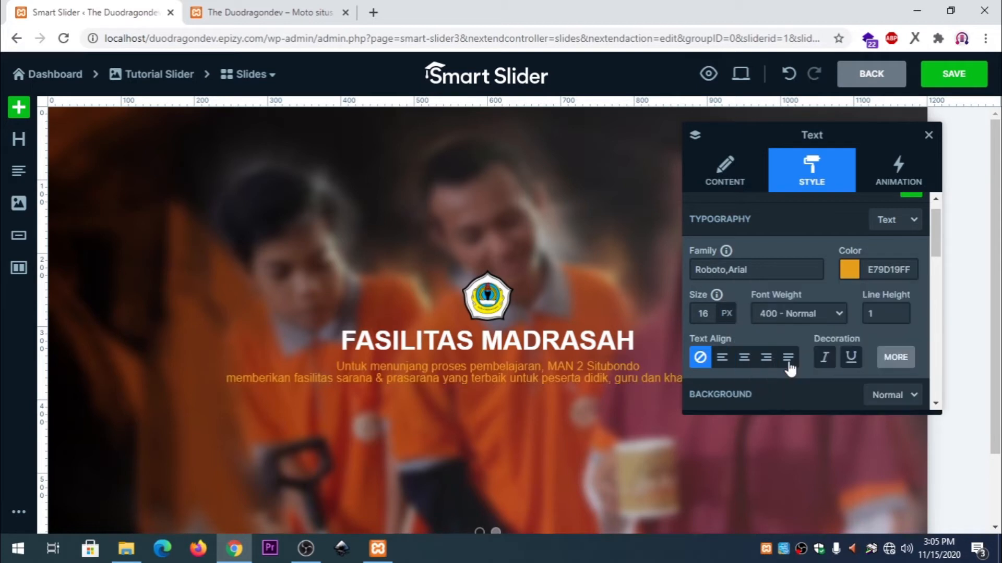
click(848, 270)
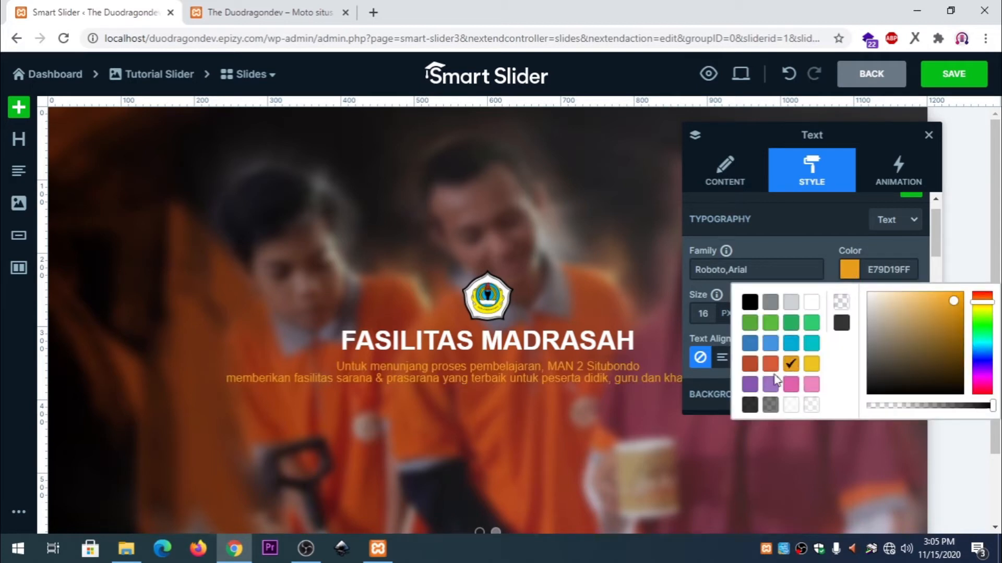
click(791, 323)
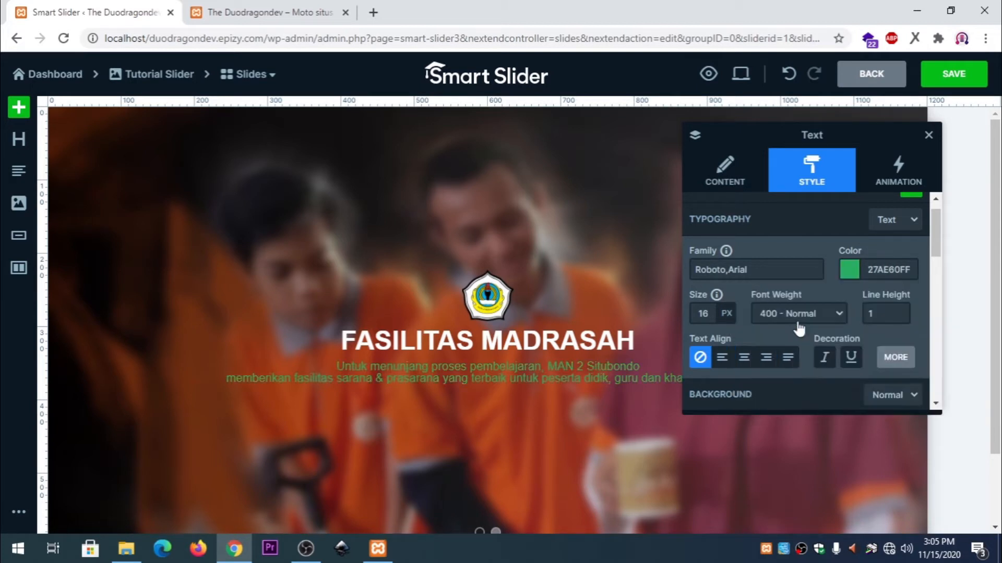
click(850, 271)
click(751, 299)
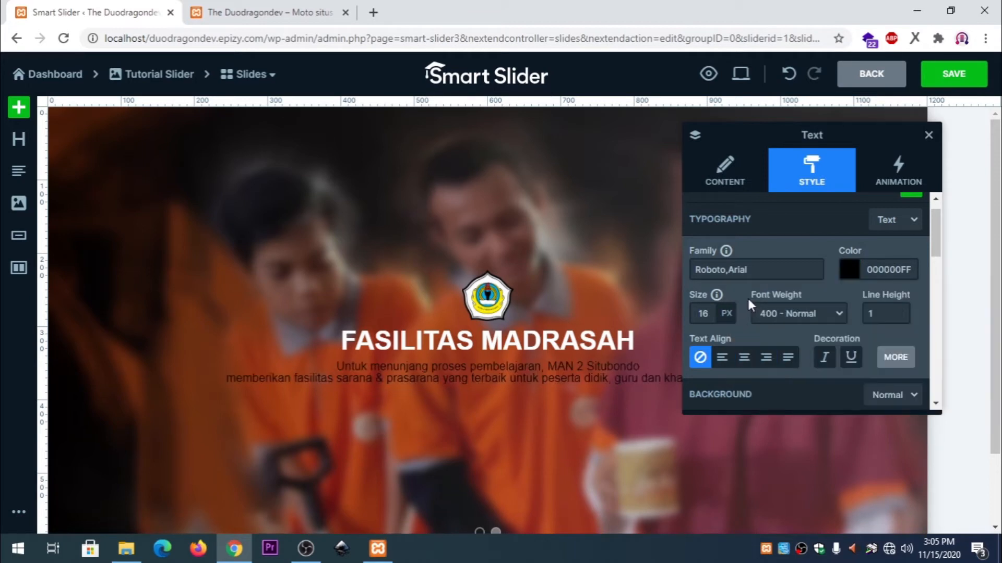
click(863, 269)
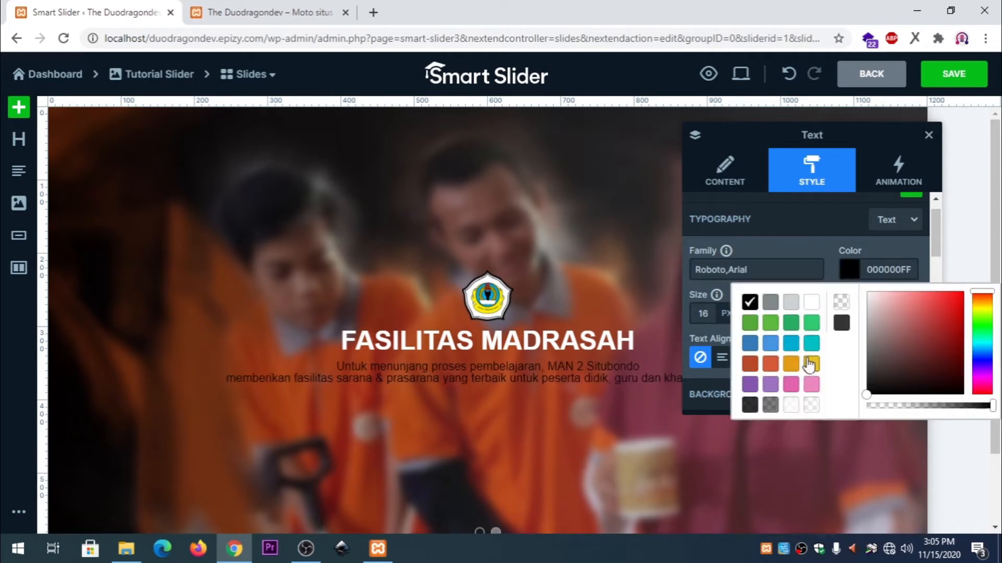
click(793, 386)
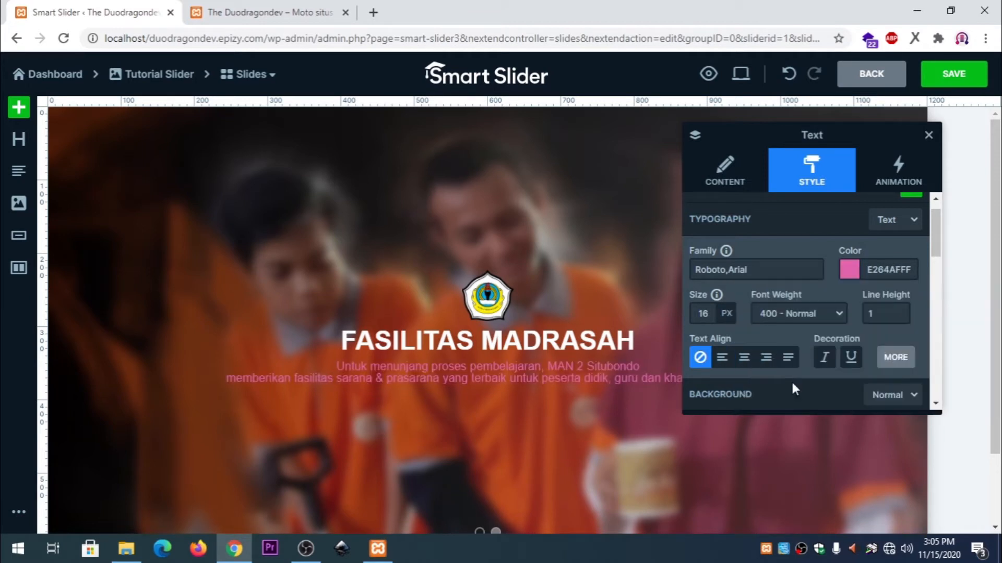
Step: Set the description text's color to blue 01ADD3 and its font weight to Bold, and close the layer settings
click(850, 273)
click(792, 344)
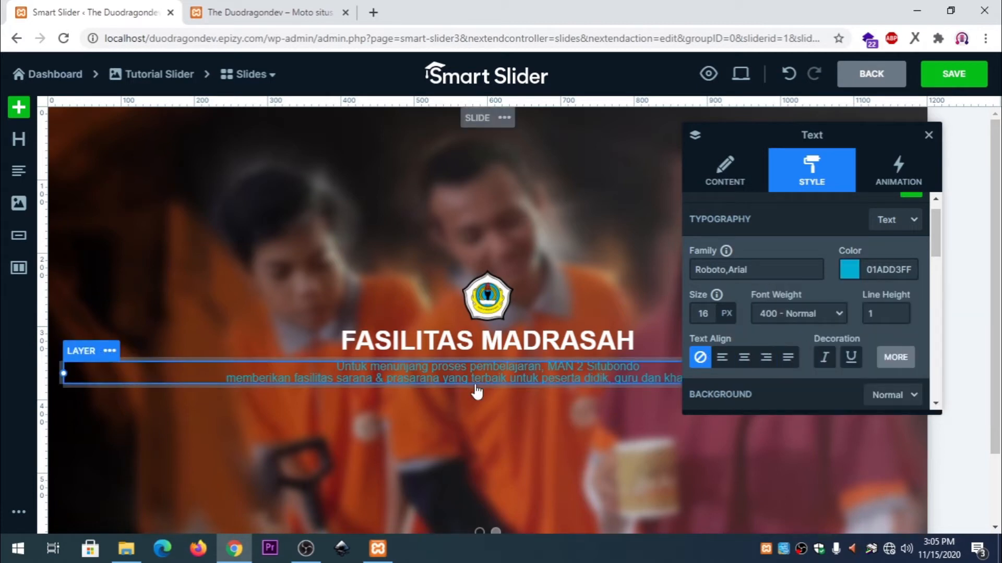
click(789, 315)
click(783, 340)
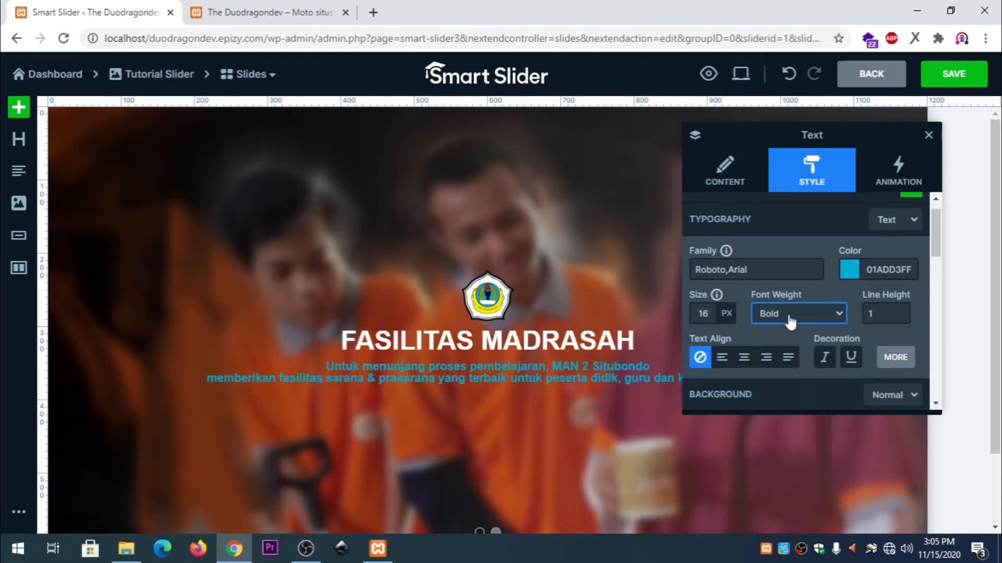
drag(931, 232, 917, 355)
scroll(924, 203, up, 4)
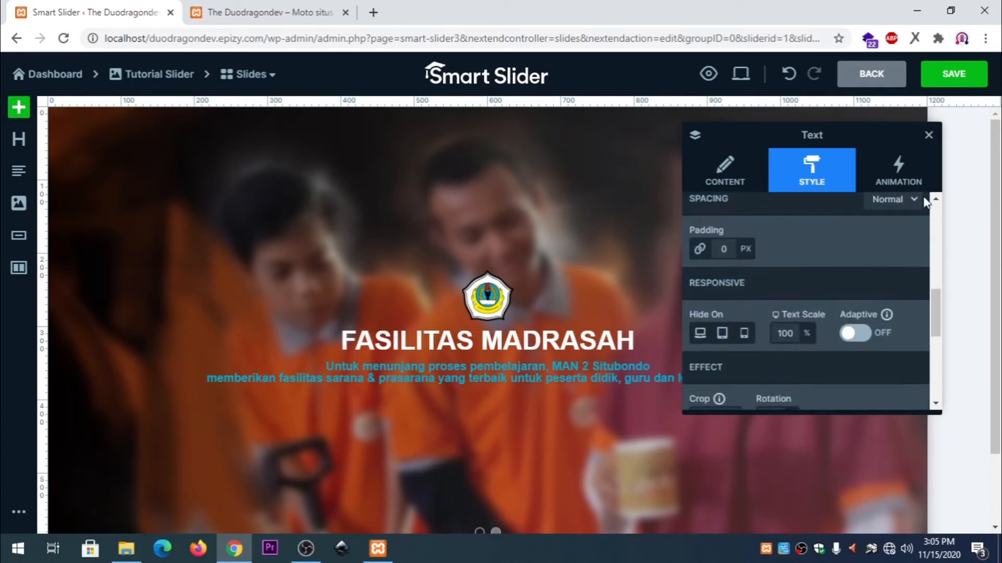
click(929, 134)
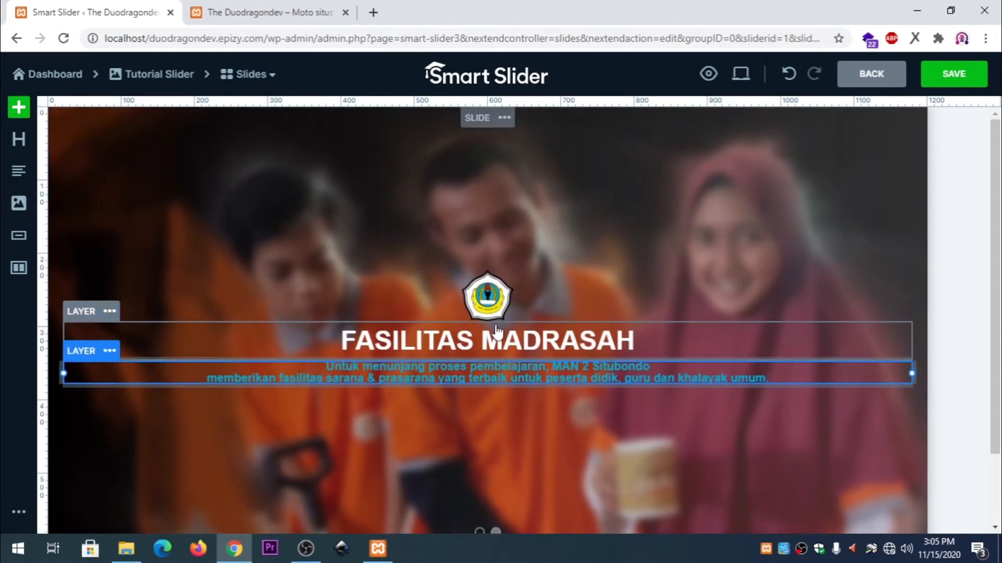
click(498, 310)
click(535, 339)
click(508, 305)
click(517, 339)
click(500, 312)
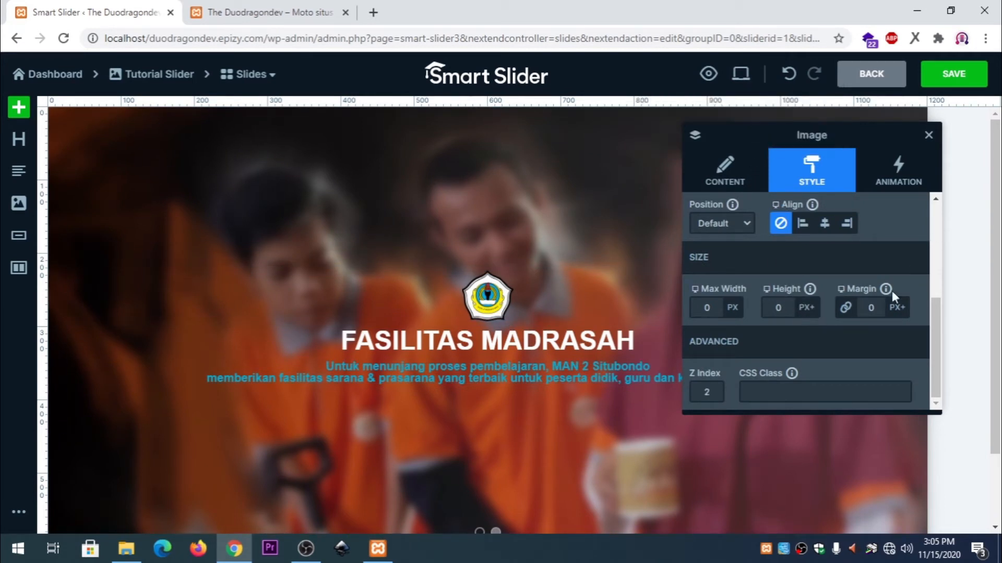
Step: Set the FASILITAS MADRASAH heading's text scale to 50% for the mobile layout
drag(931, 309, 939, 230)
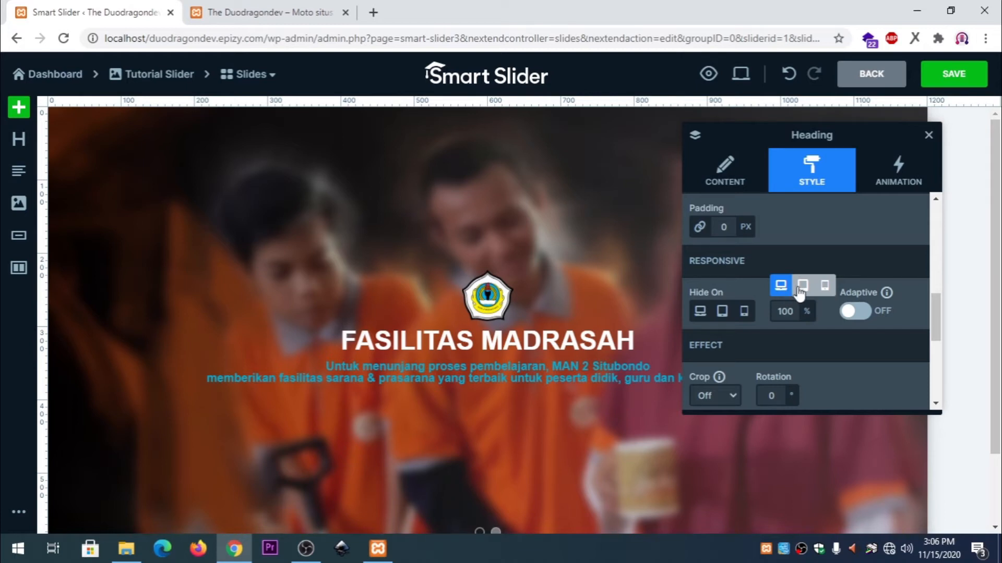
click(804, 292)
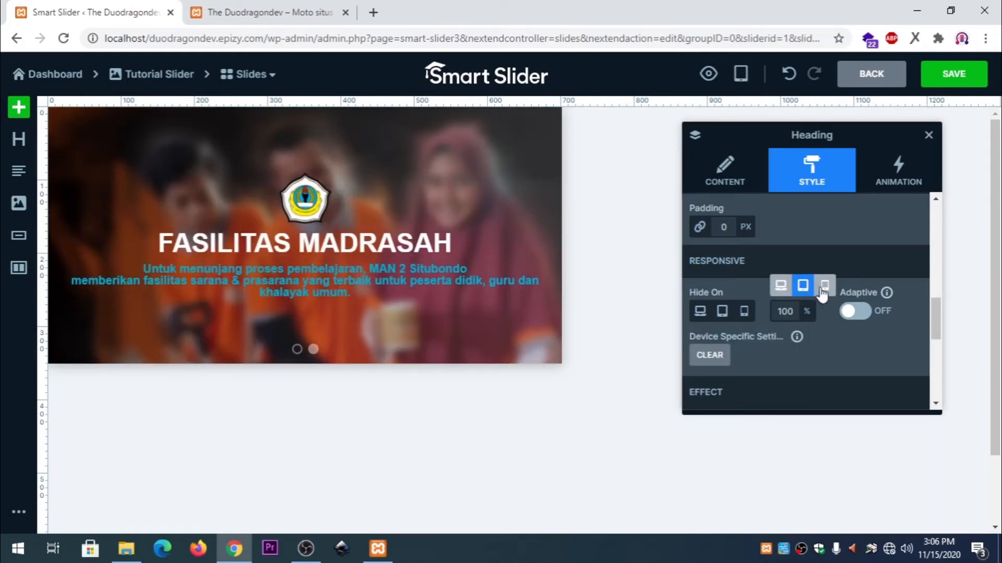
click(825, 288)
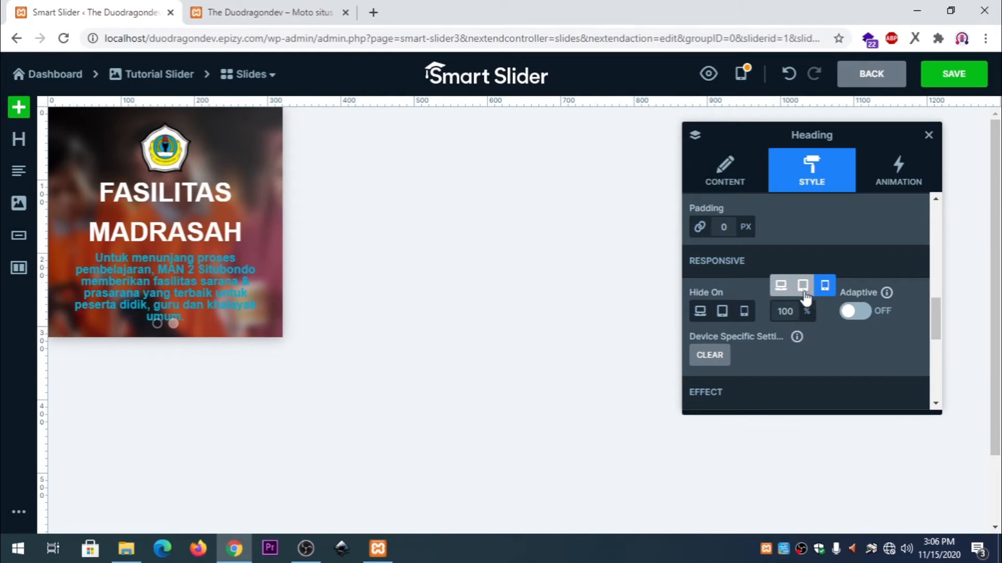
click(788, 310)
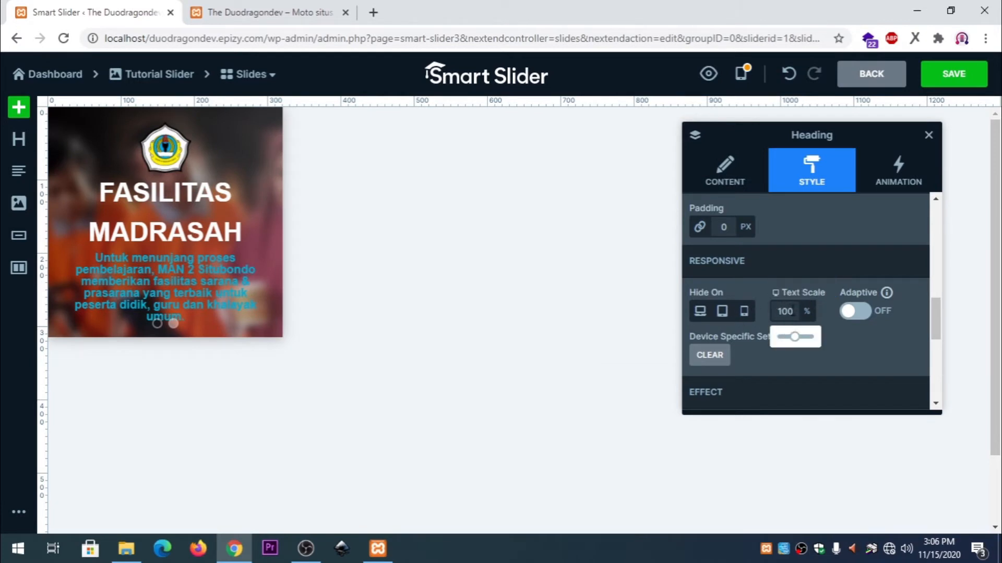
drag(795, 311, 776, 319)
click(835, 341)
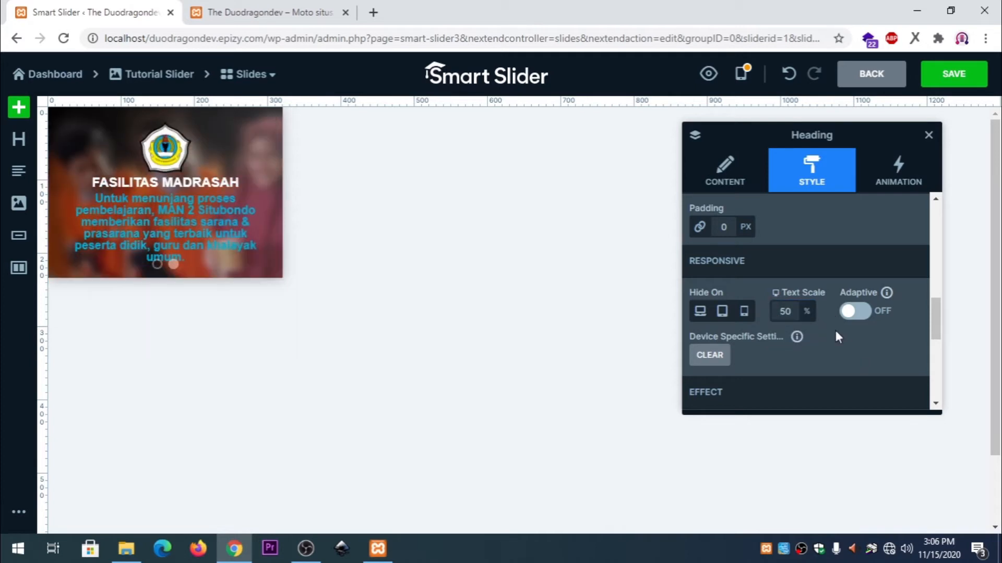
Step: Try a 70% text scale on the description text in the mobile layout and settle on 60%
click(214, 226)
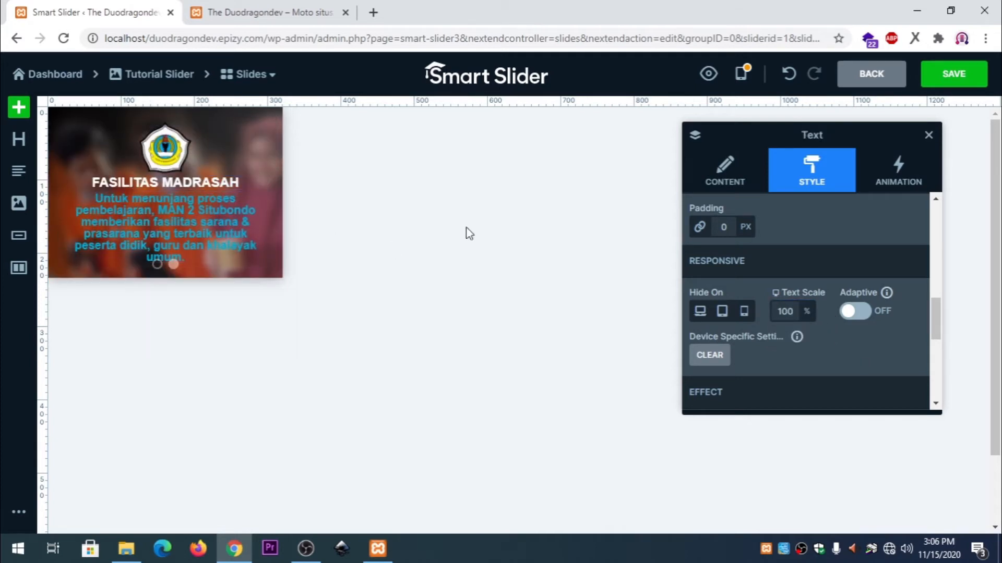
click(795, 312)
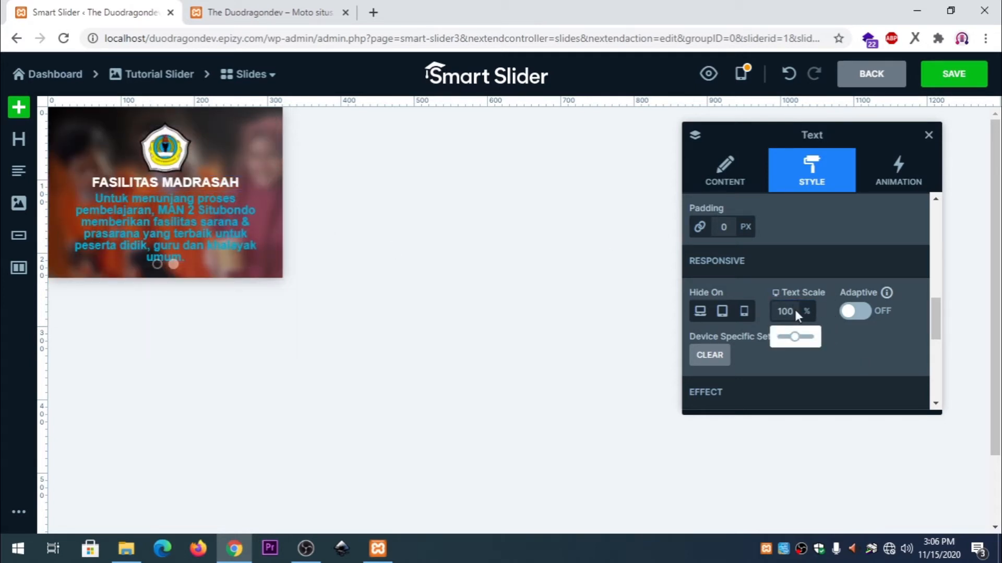
double_click(786, 310)
text(70)
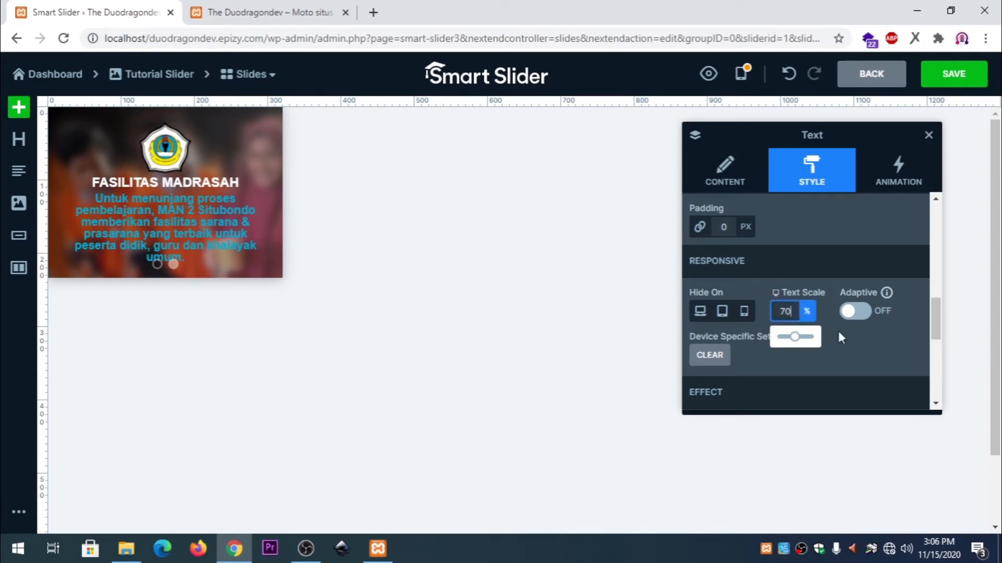
click(841, 333)
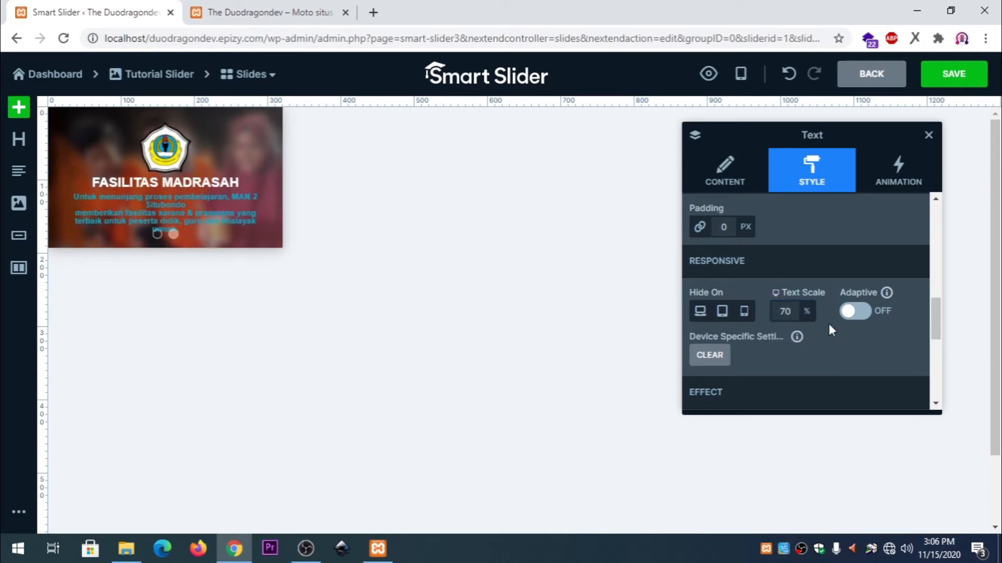
double_click(785, 311)
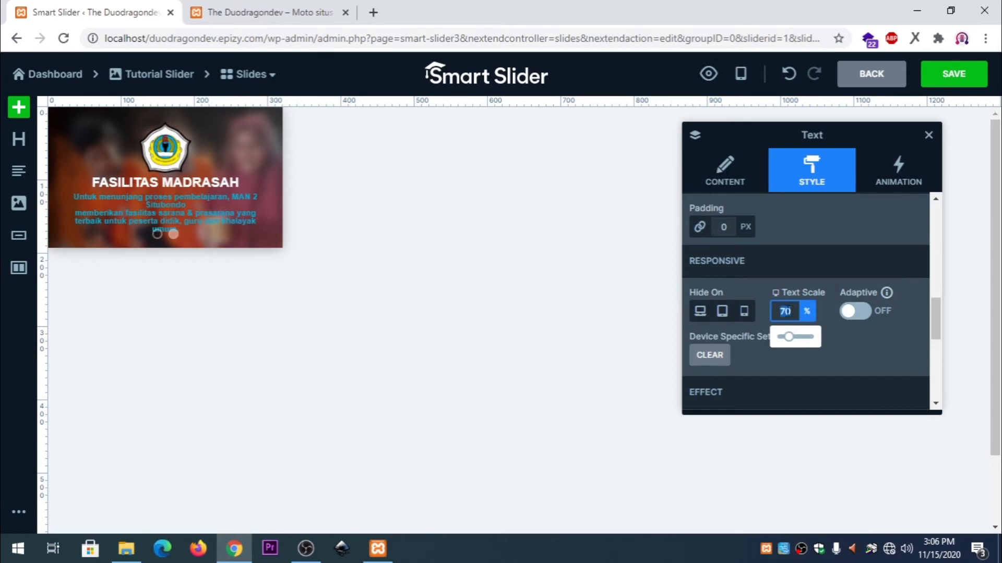
text(60)
click(848, 340)
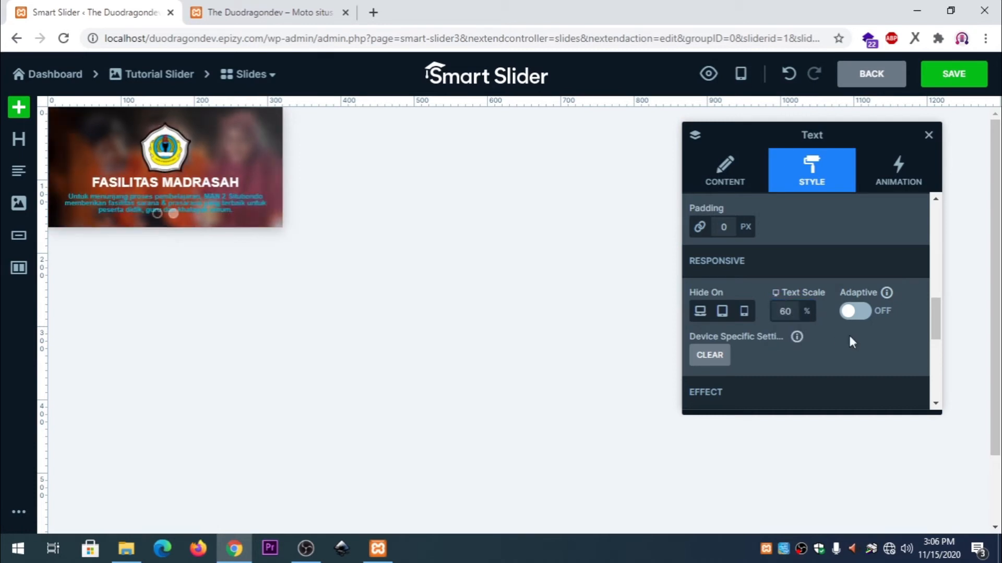
Step: Hide the logo image of the FASILITAS MADRASAH slide on tablet and mobile
click(176, 162)
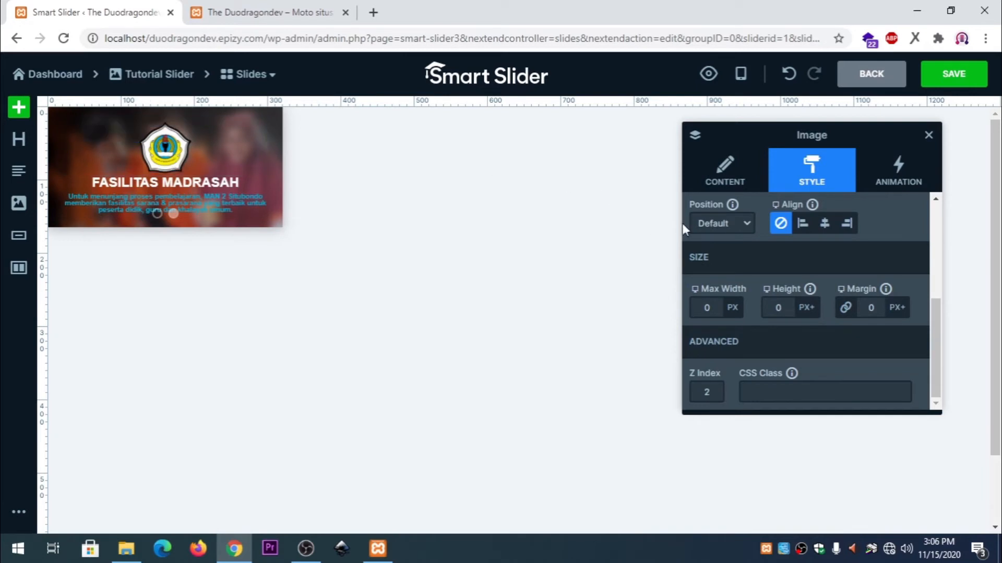
scroll(934, 250, up, 3)
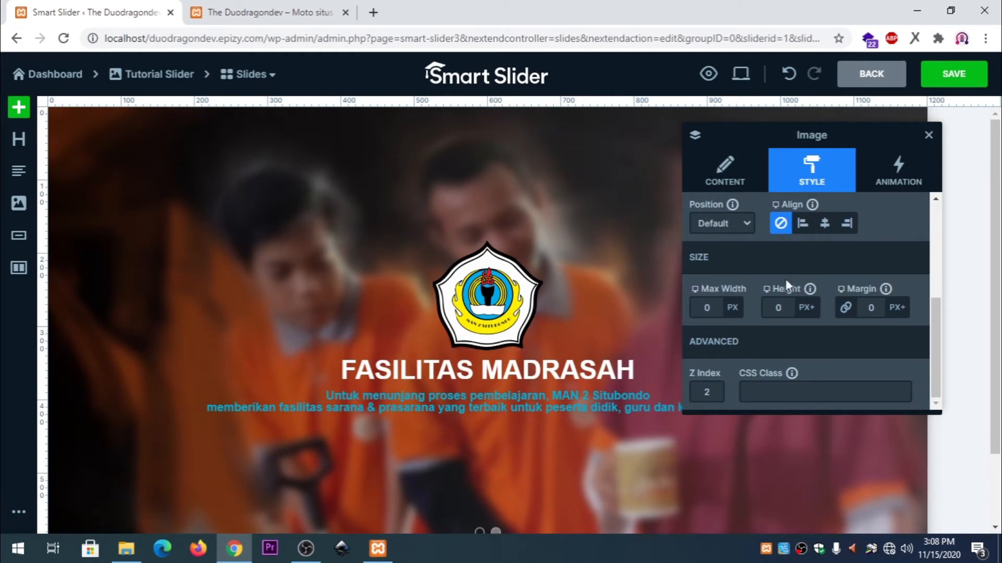
drag(931, 313, 934, 213)
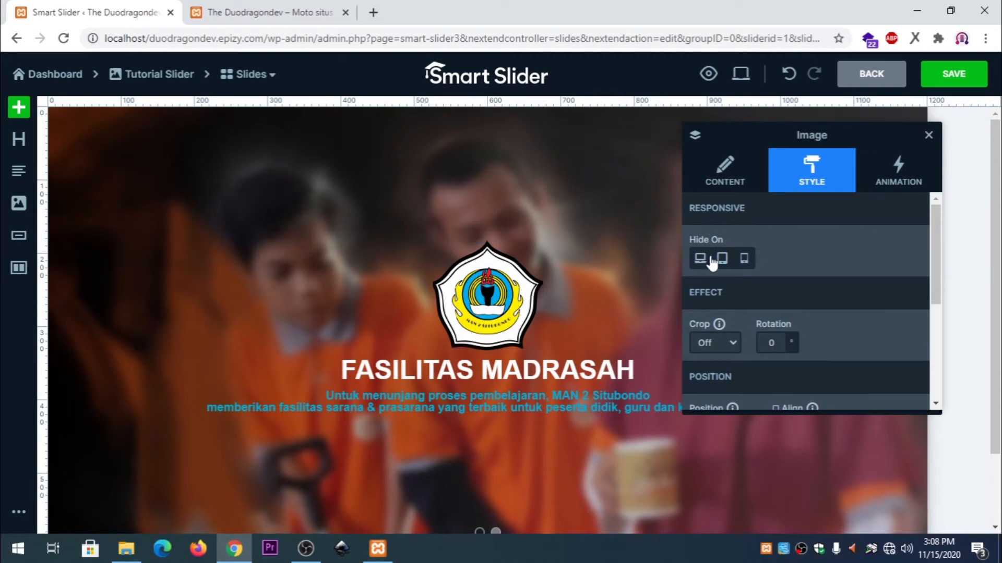
click(723, 259)
click(746, 260)
Step: Check the slide in the tablet, desktop and mobile layouts
mouse_move(742, 73)
click(741, 102)
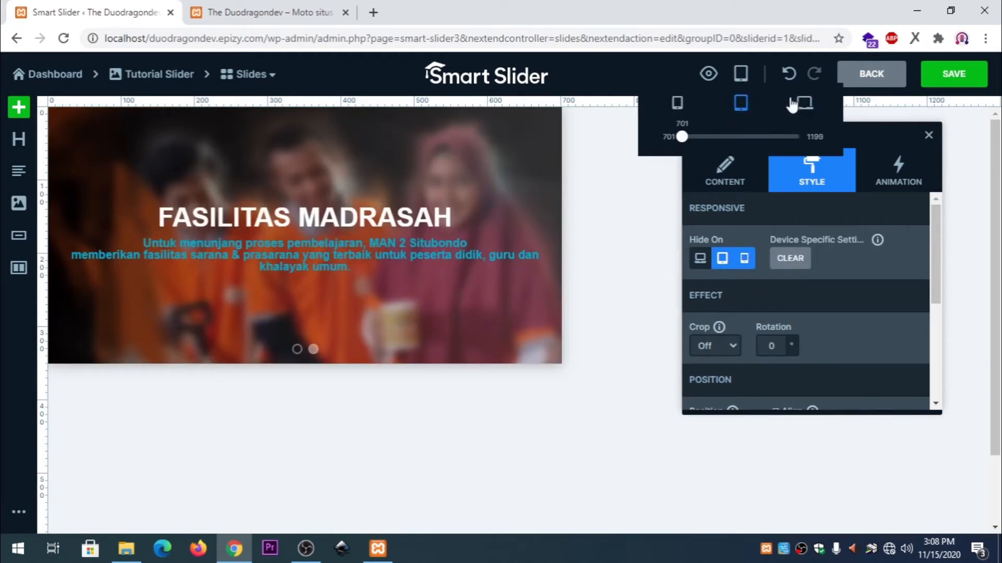
click(803, 104)
click(678, 106)
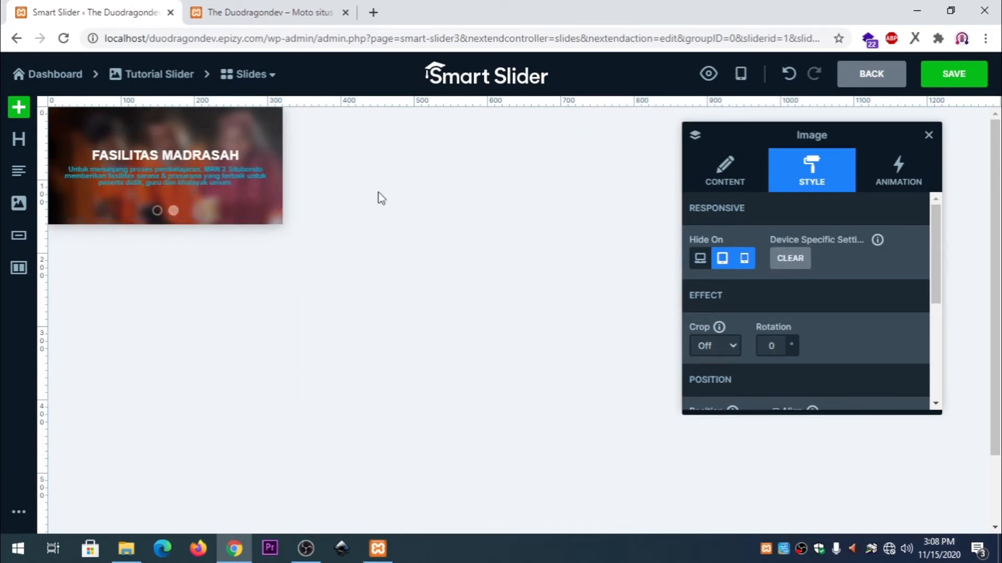
Step: Close the layer settings, save the slide and return to the Tutorial Slider overview
click(931, 138)
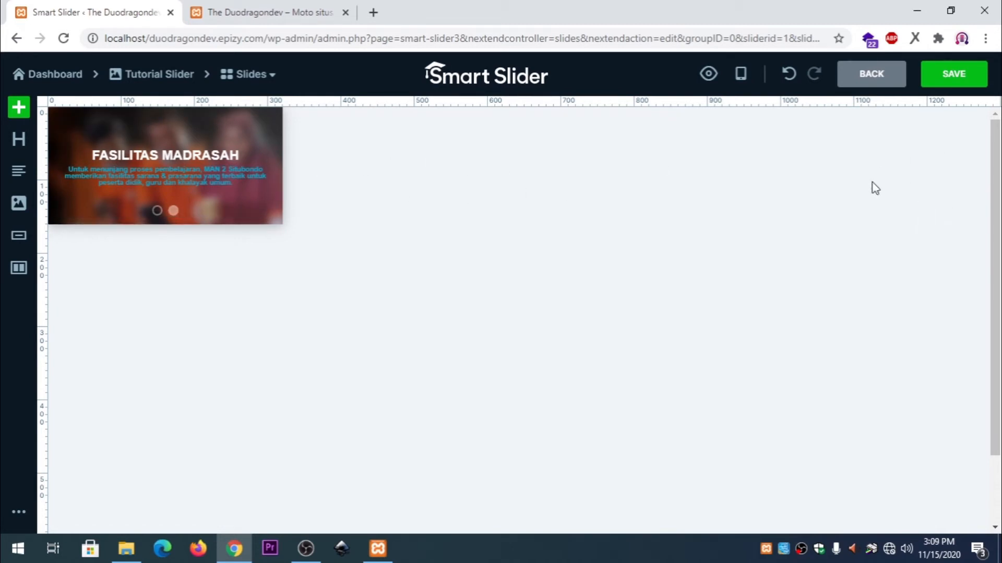
click(946, 80)
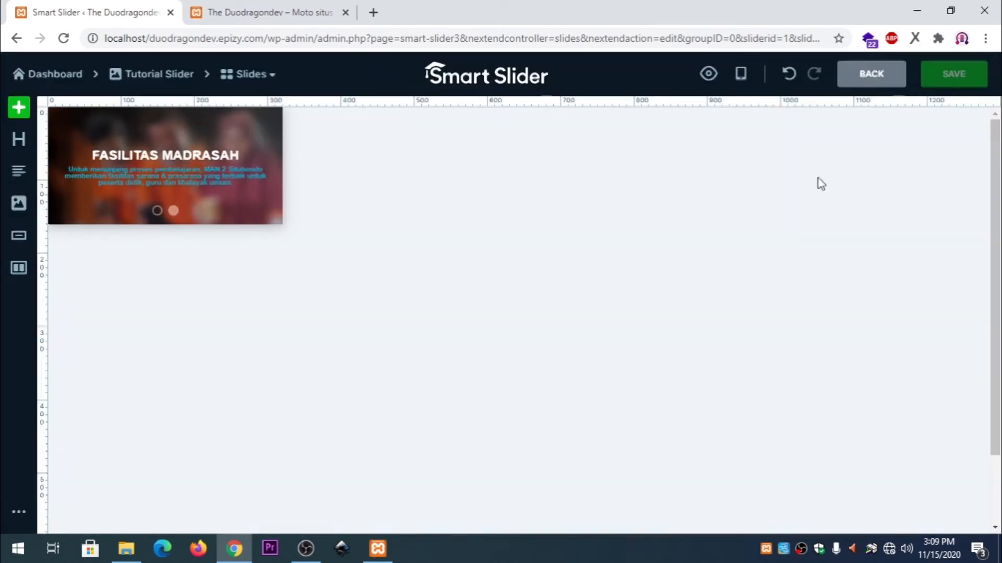
click(868, 79)
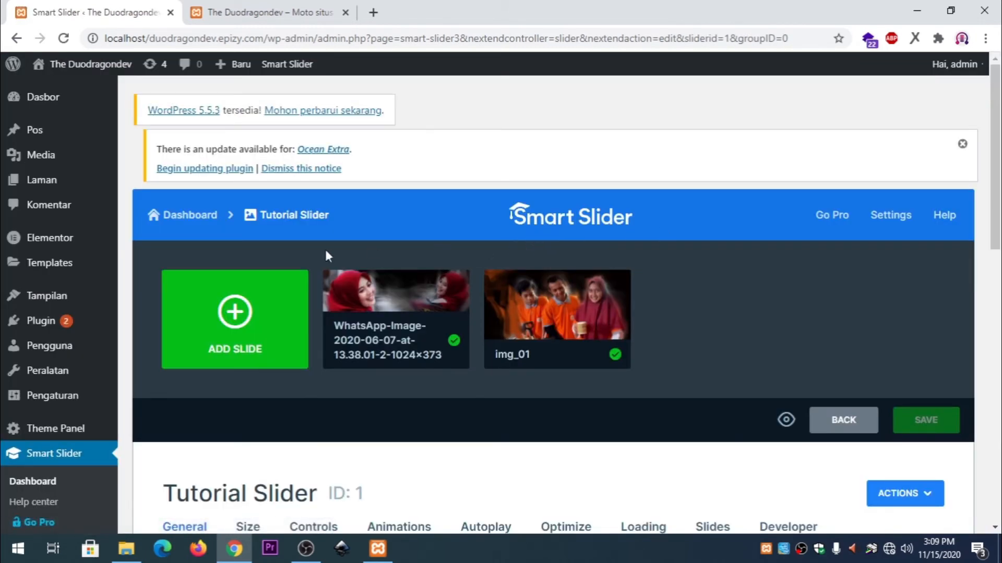
Step: Look through the slider's general settings and select the shortcode [smartslider3 slider="1"] in the Publish section
scroll(444, 282, down, 3)
scroll(443, 279, up, 2)
scroll(406, 242, down, 4)
scroll(458, 264, down, 7)
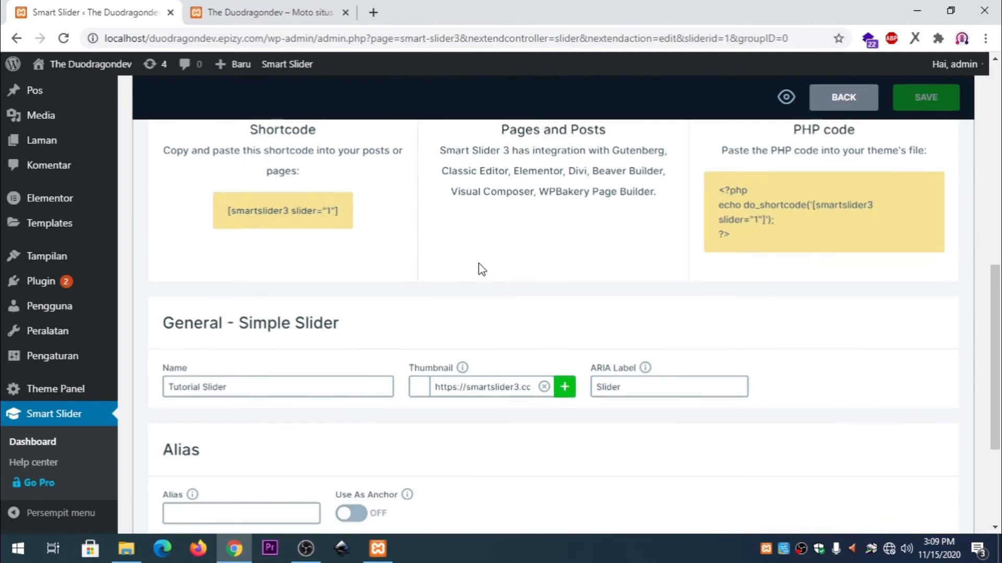
scroll(485, 268, up, 7)
scroll(488, 266, up, 3)
scroll(487, 270, down, 1)
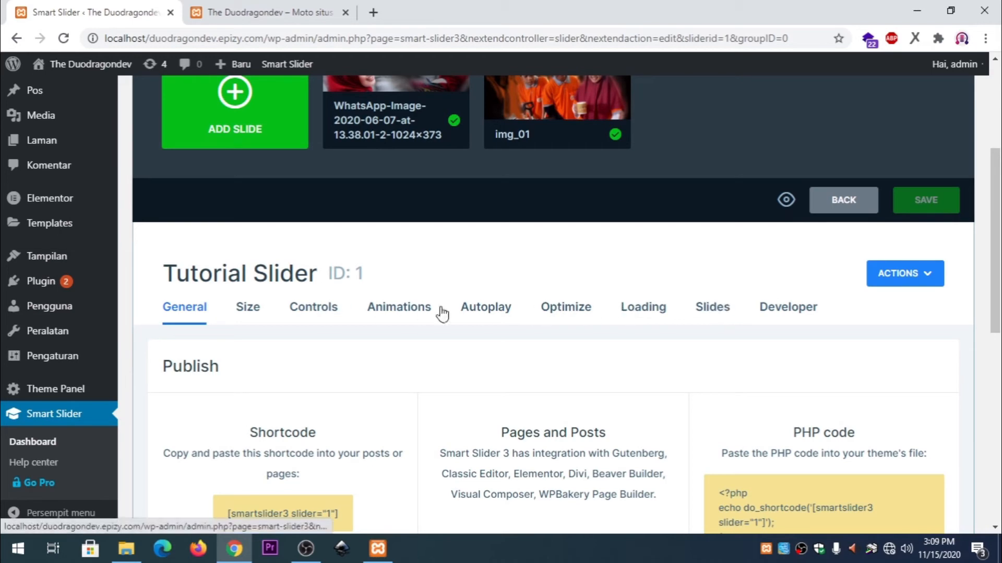
scroll(204, 315, down, 4)
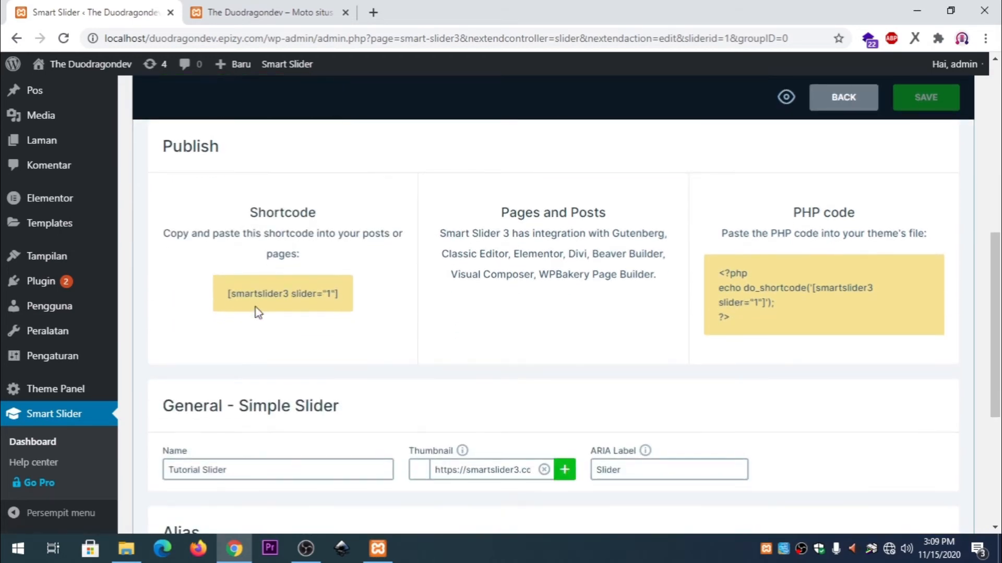
drag(341, 296, 229, 296)
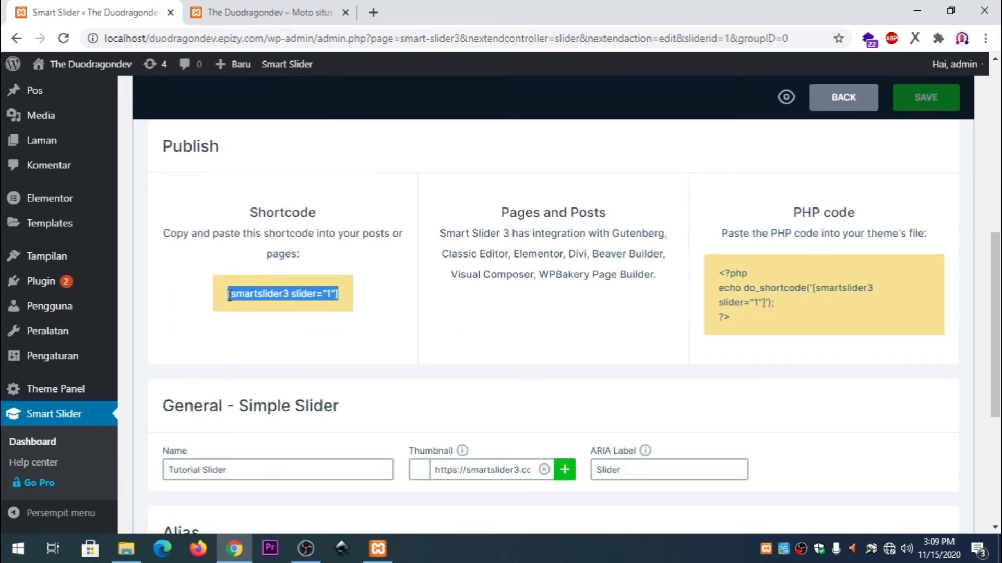
Step: Open the Profil page for editing from the WordPress list of pages
scroll(279, 296, up, 4)
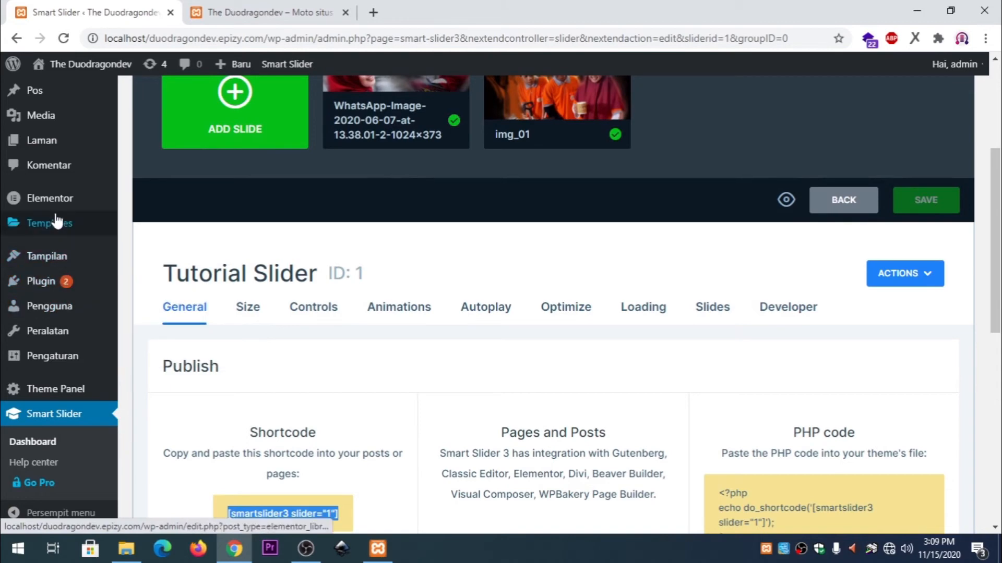
scroll(52, 219, up, 3)
click(41, 186)
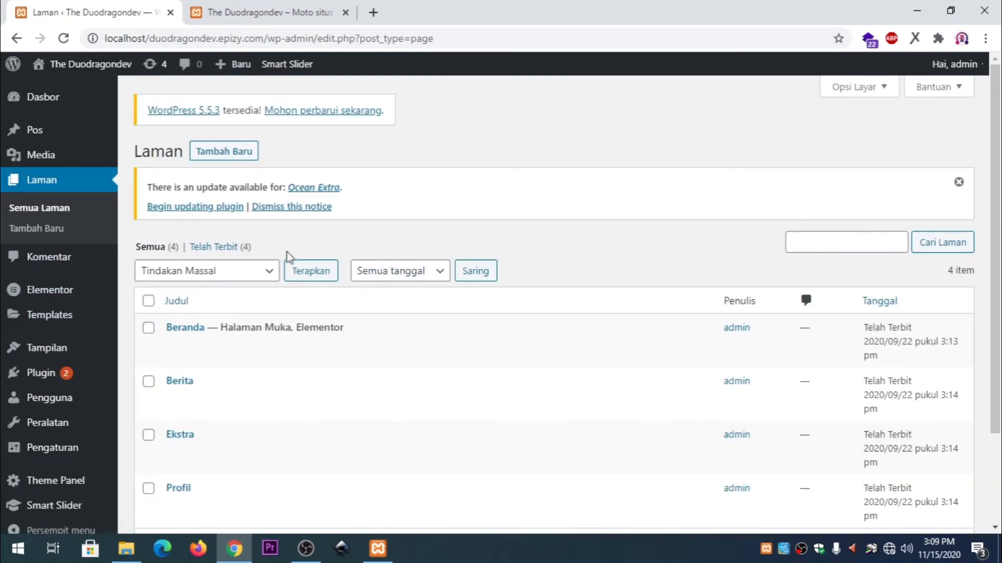
scroll(284, 339, down, 2)
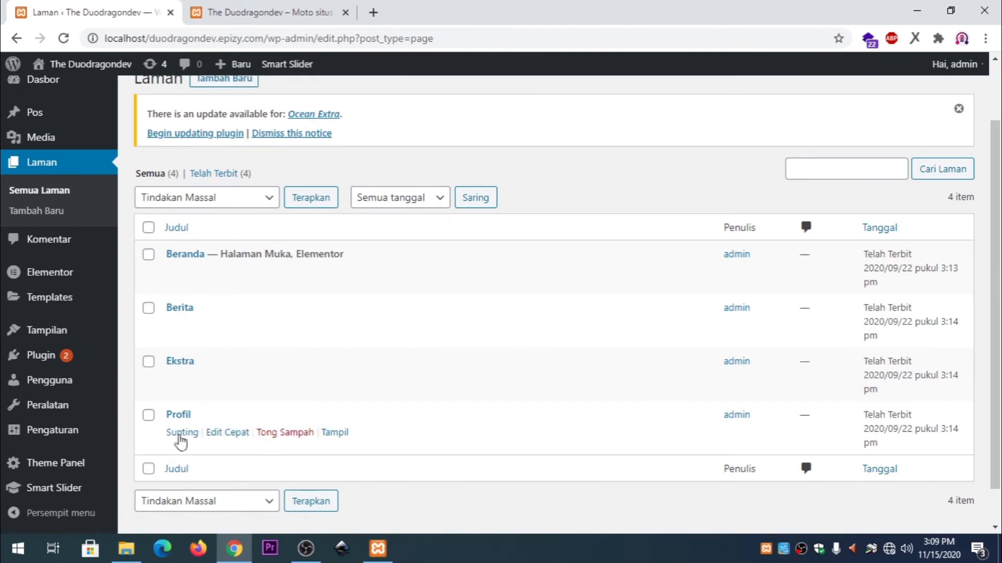
click(182, 433)
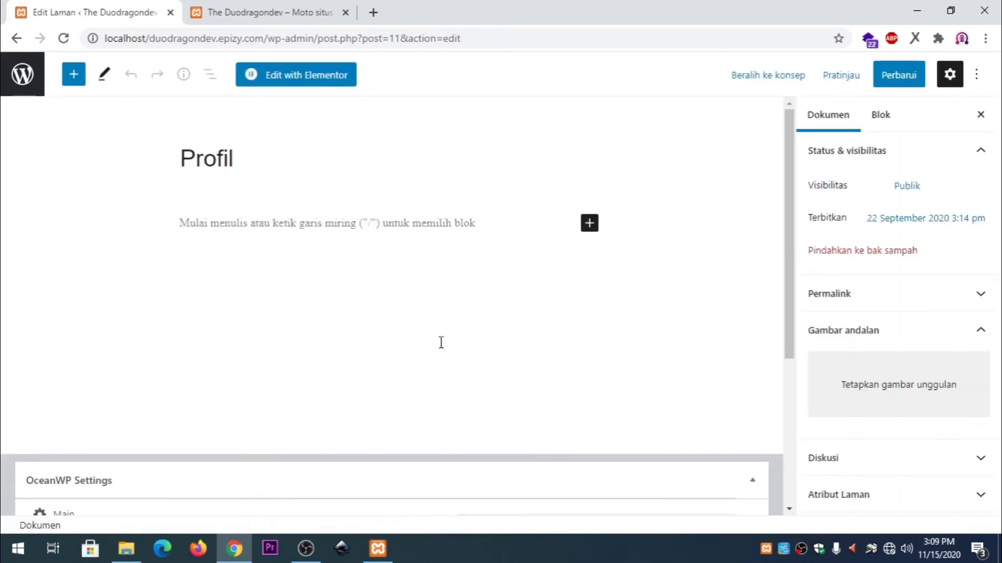
Step: Set the Profil page's content layout to 100% Full Width and disable its paddings in the OceanWP settings
scroll(486, 312, down, 5)
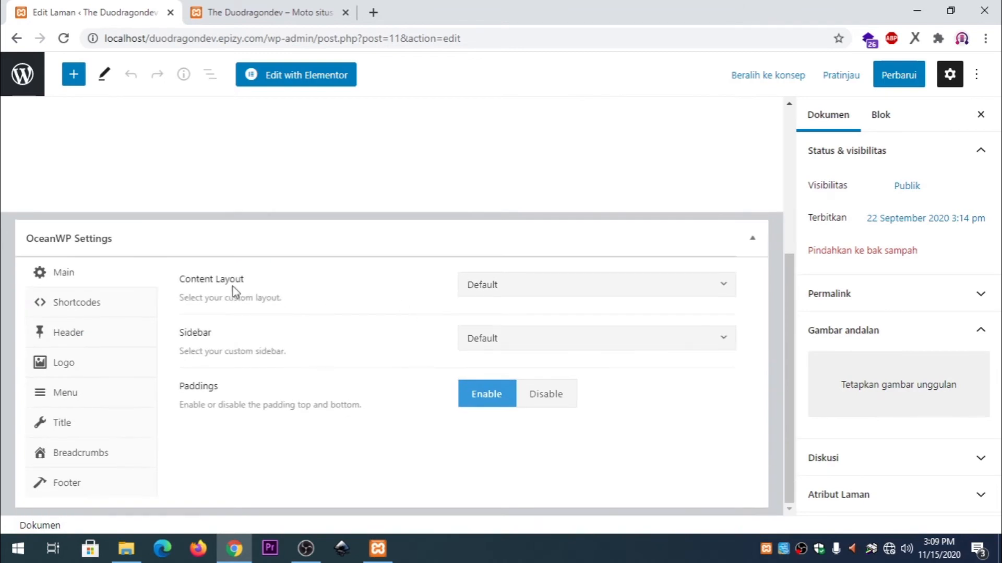
click(501, 288)
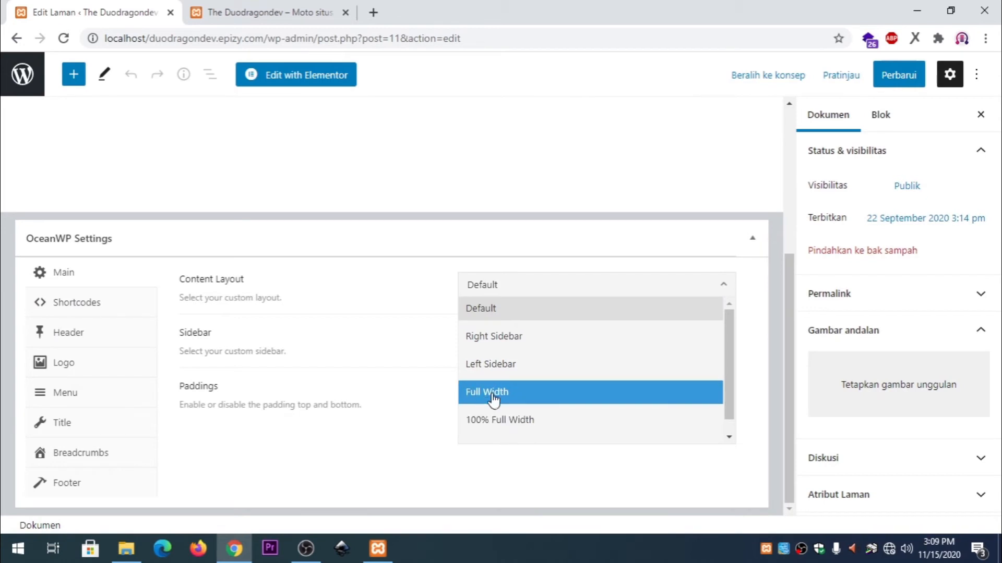
click(488, 423)
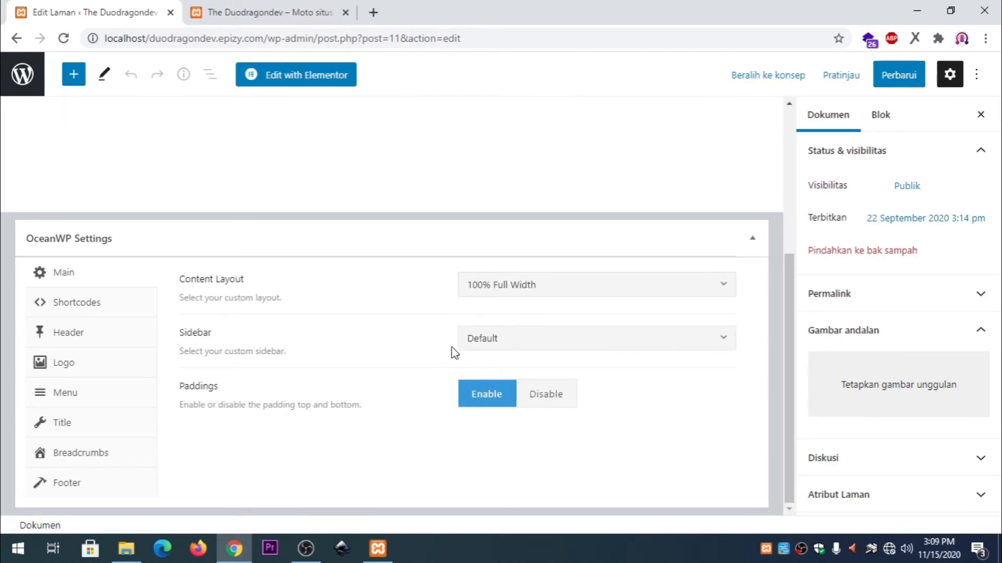
click(554, 396)
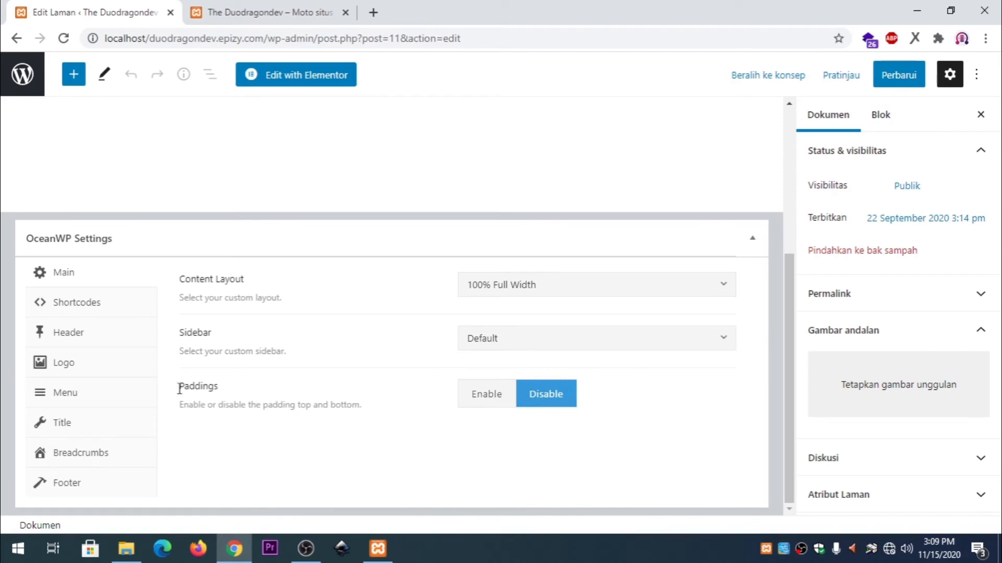
Step: Disable the page title and the breadcrumbs for the Profil page
click(72, 424)
click(613, 286)
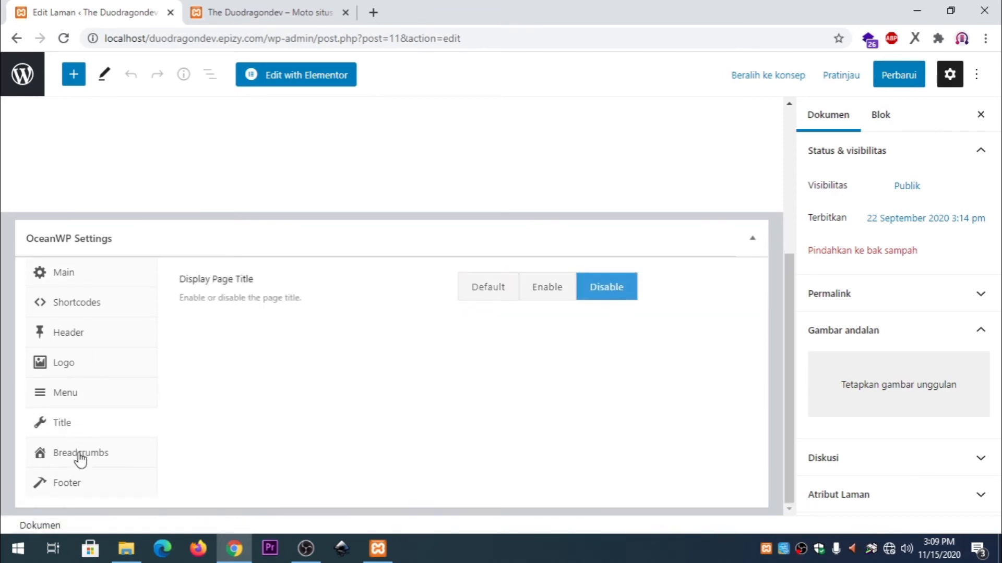
click(79, 454)
click(616, 287)
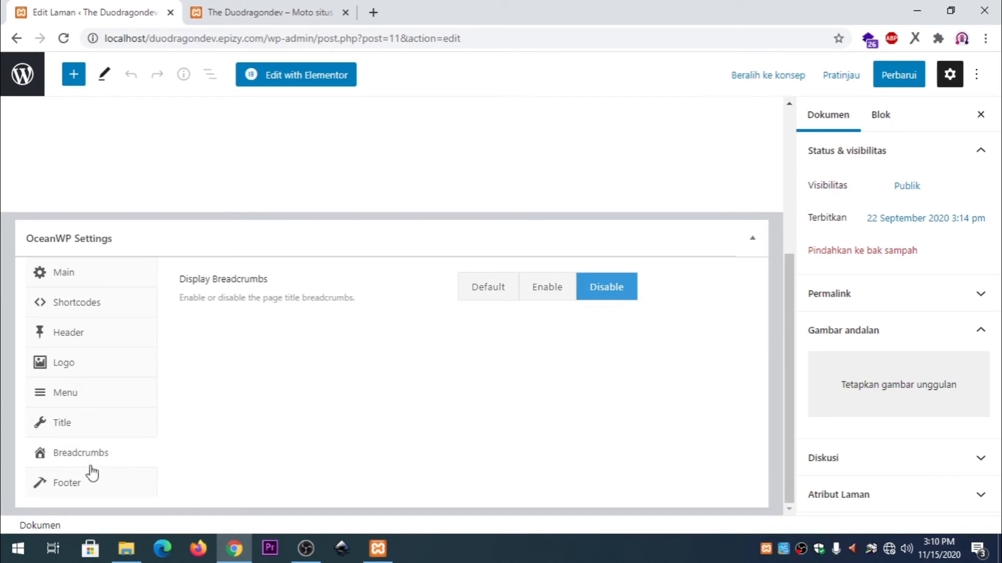
Step: Disable the footer widgets area for the Profil page and update the page
click(78, 484)
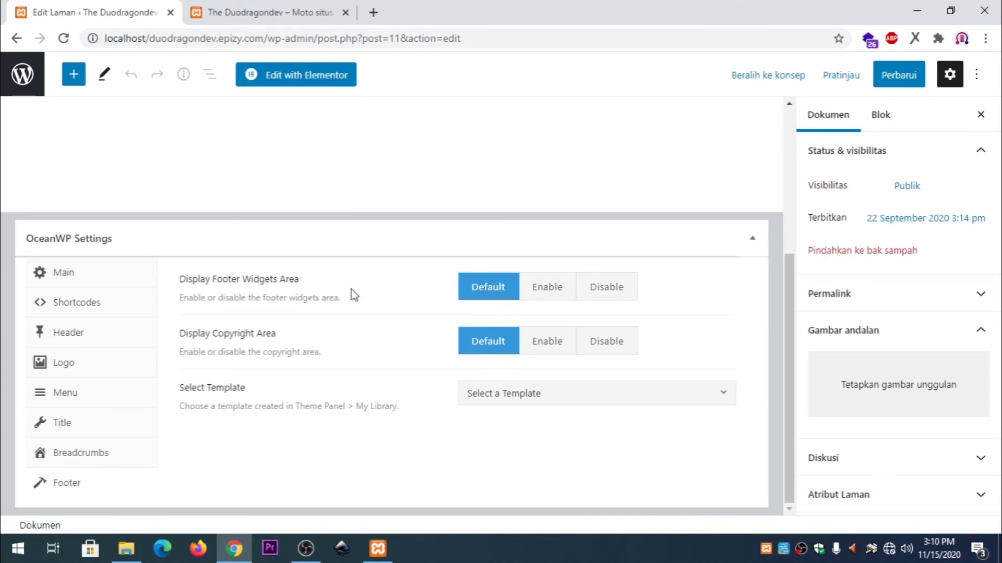
click(611, 293)
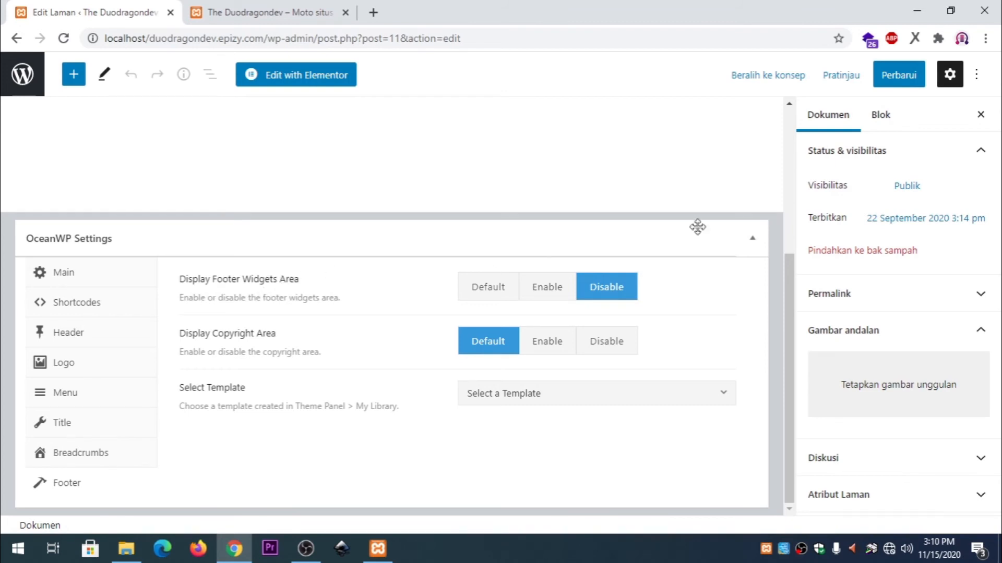
click(898, 80)
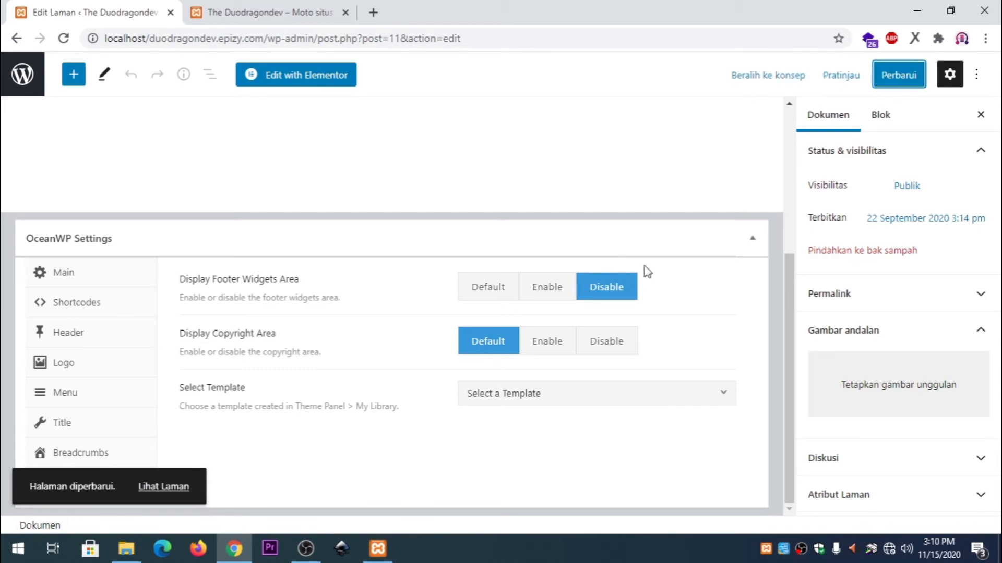
Step: Open the Profil page in Elementor and add a single-column section
scroll(476, 210, up, 5)
scroll(410, 356, down, 5)
scroll(167, 207, up, 5)
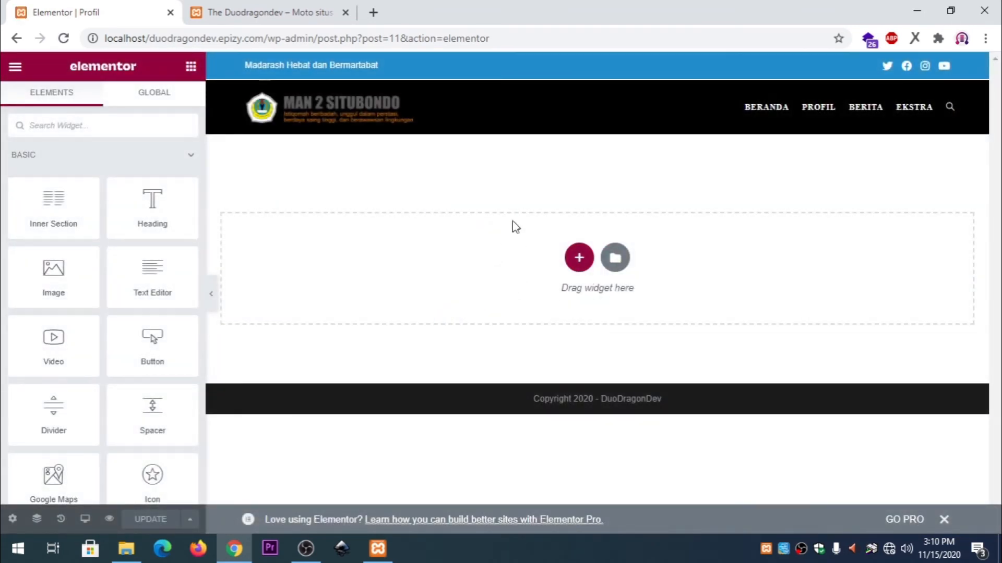
click(579, 258)
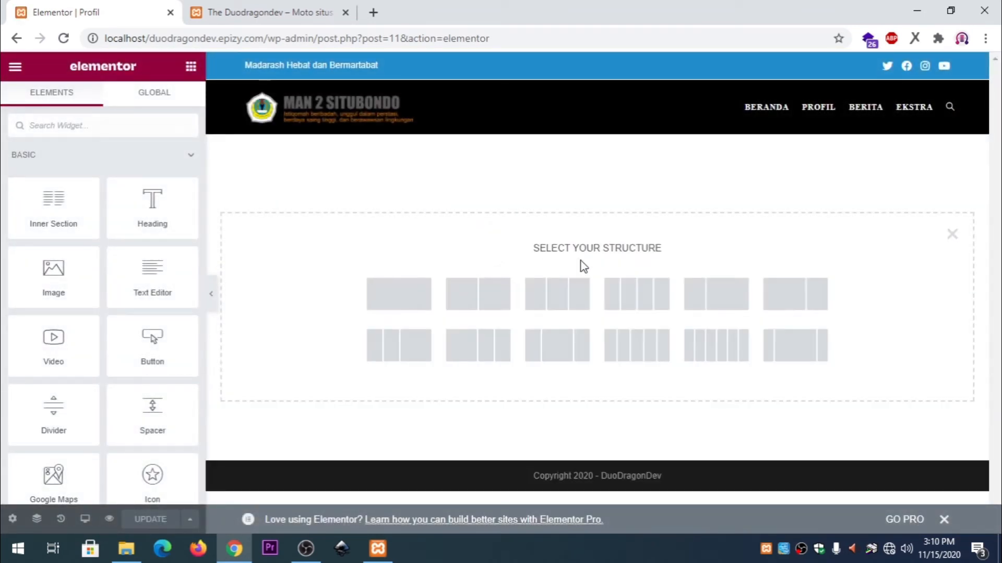
click(403, 301)
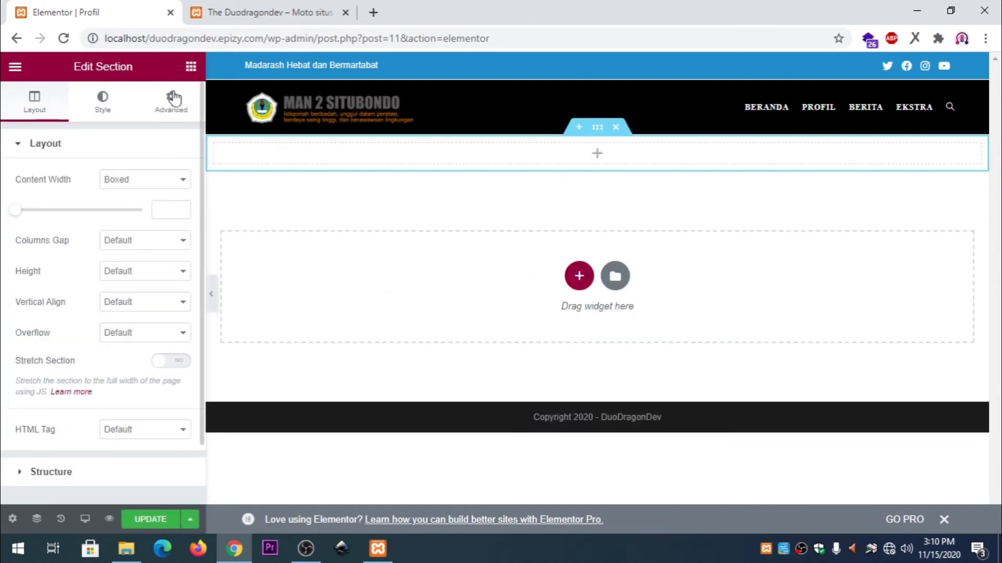
Step: Add a Shortcode widget to the empty single-column section of the Profil page
click(191, 66)
scroll(156, 250, down, 10)
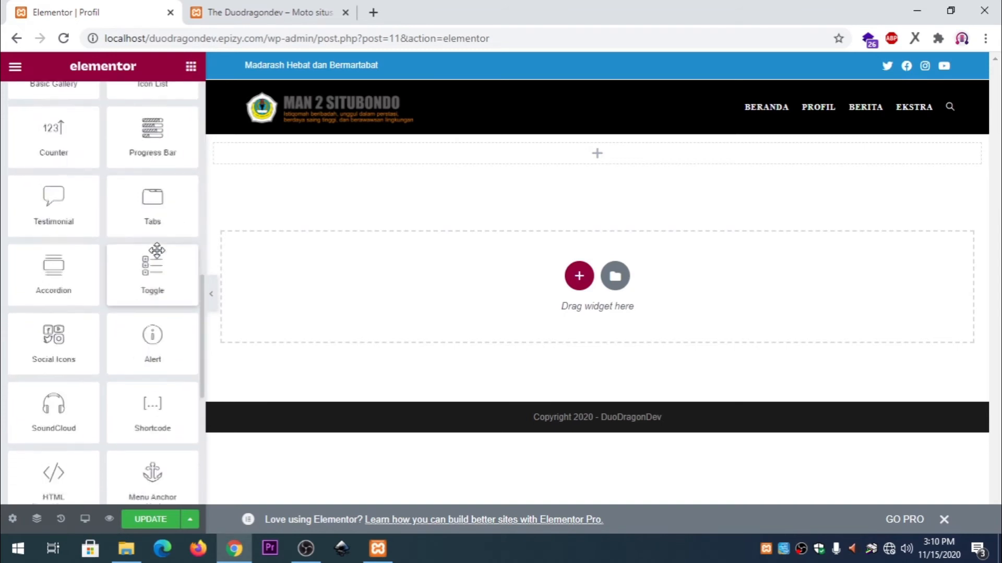
scroll(156, 250, down, 10)
scroll(136, 298, up, 6)
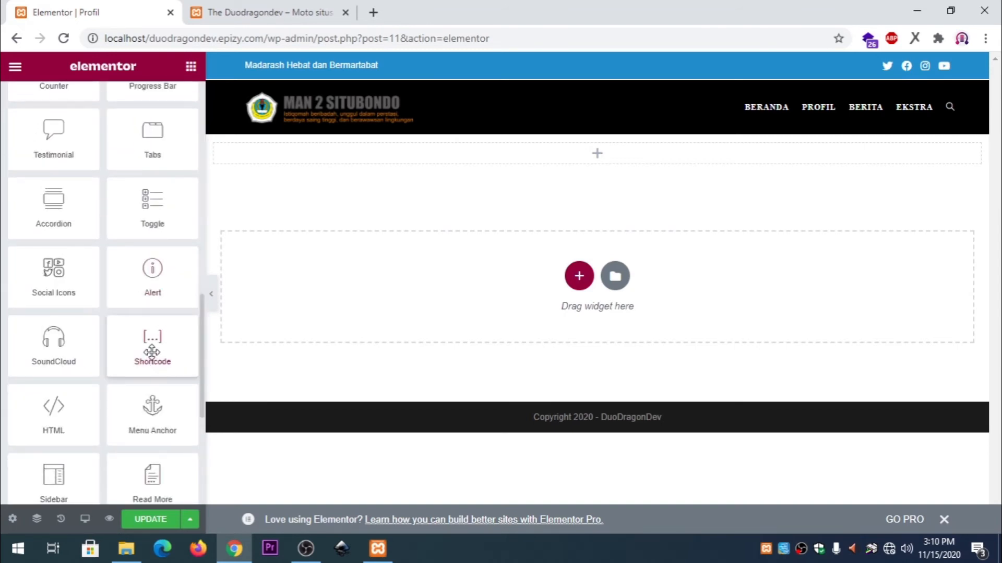
drag(149, 351, 539, 160)
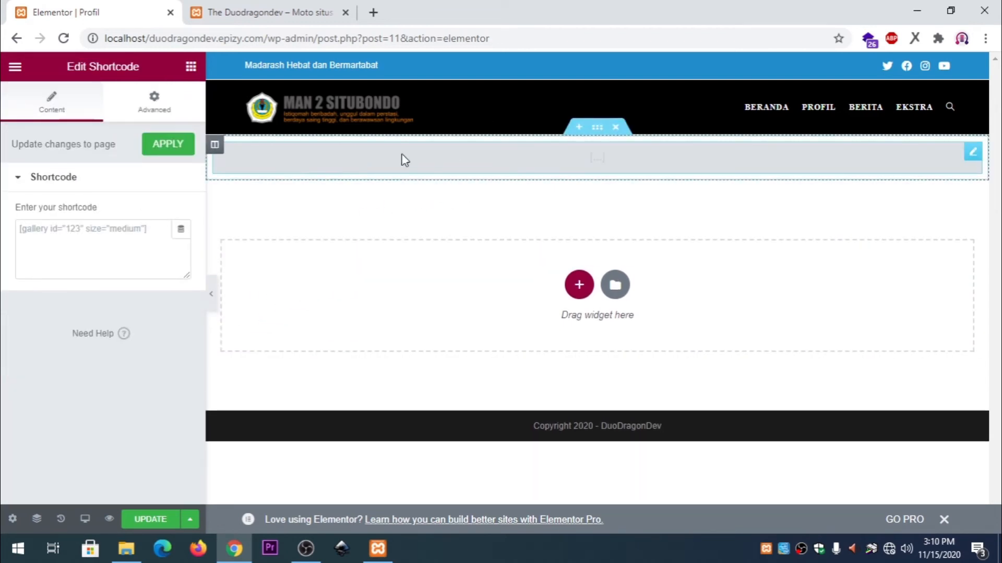
Step: Switch to the browser tab with the live site and open the Smart Slider dashboard in the WordPress admin
click(374, 13)
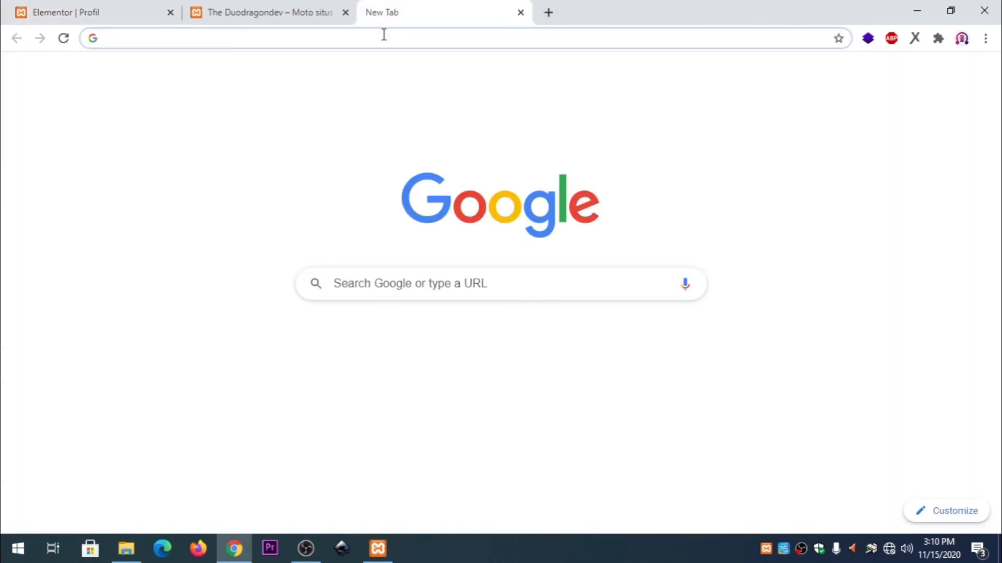
click(311, 17)
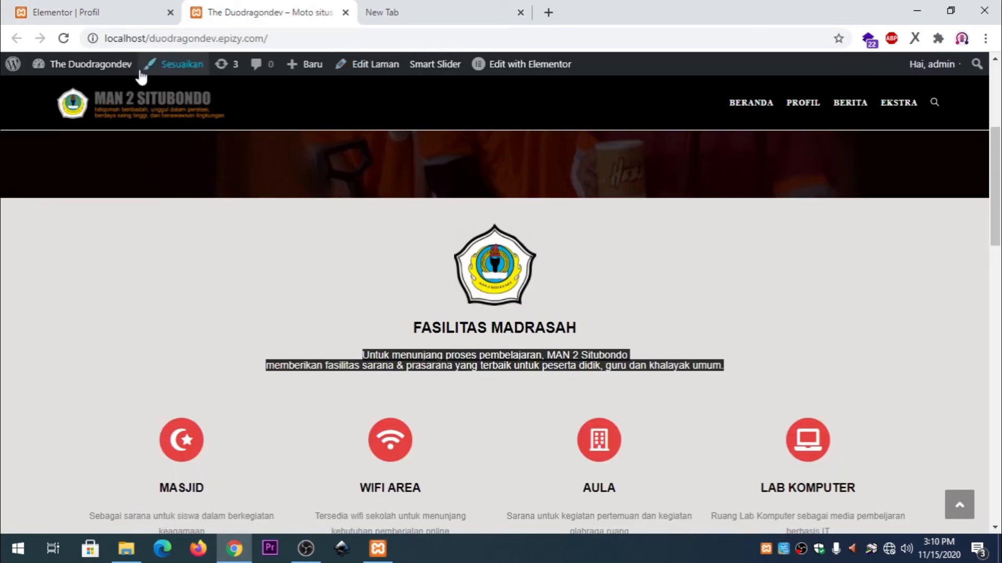
mouse_move(119, 73)
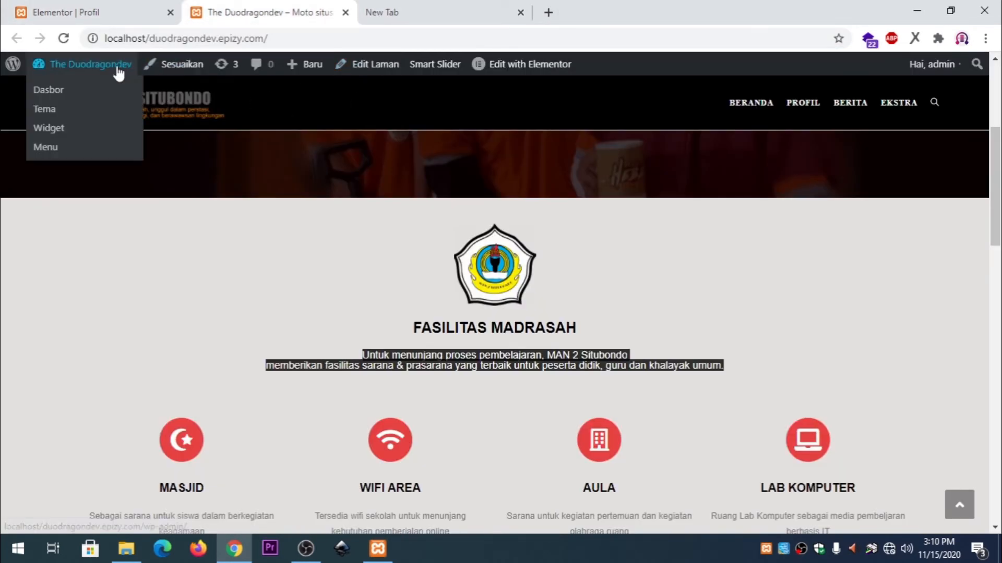
click(63, 97)
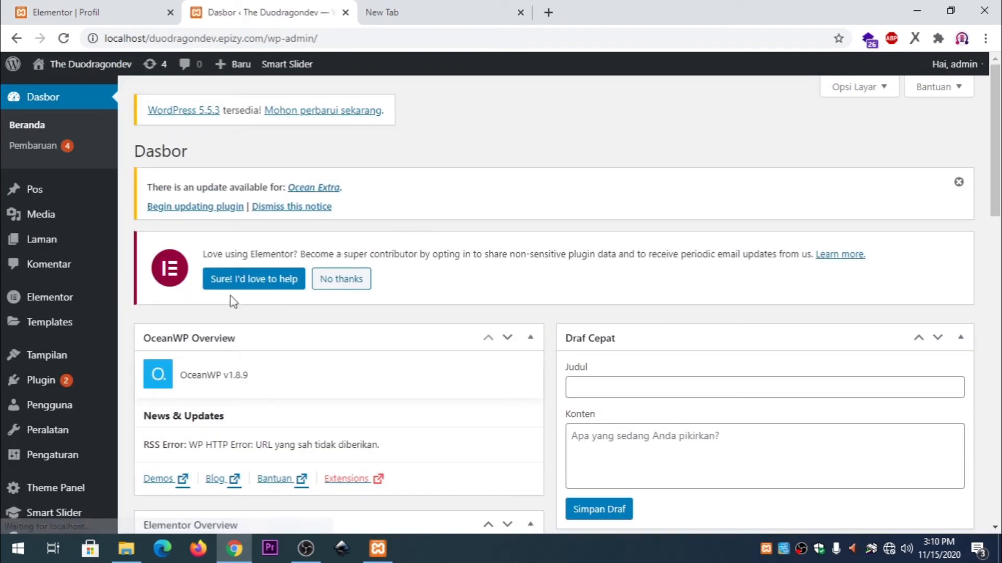
scroll(68, 371, down, 3)
click(69, 488)
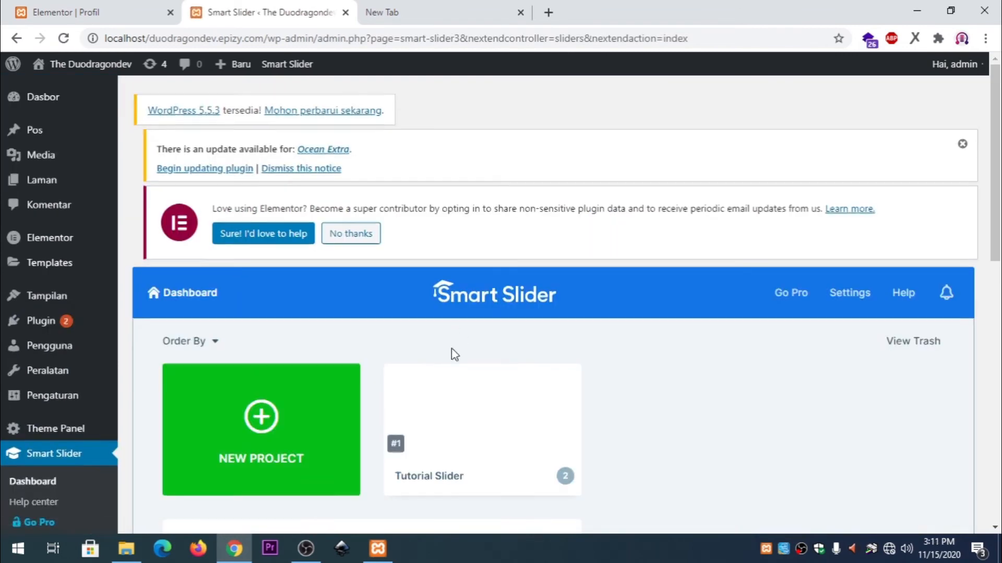
Step: Open the Tutorial Slider project and copy its shortcode [smartslider3 slider="1"]
scroll(454, 351, down, 4)
mouse_move(484, 223)
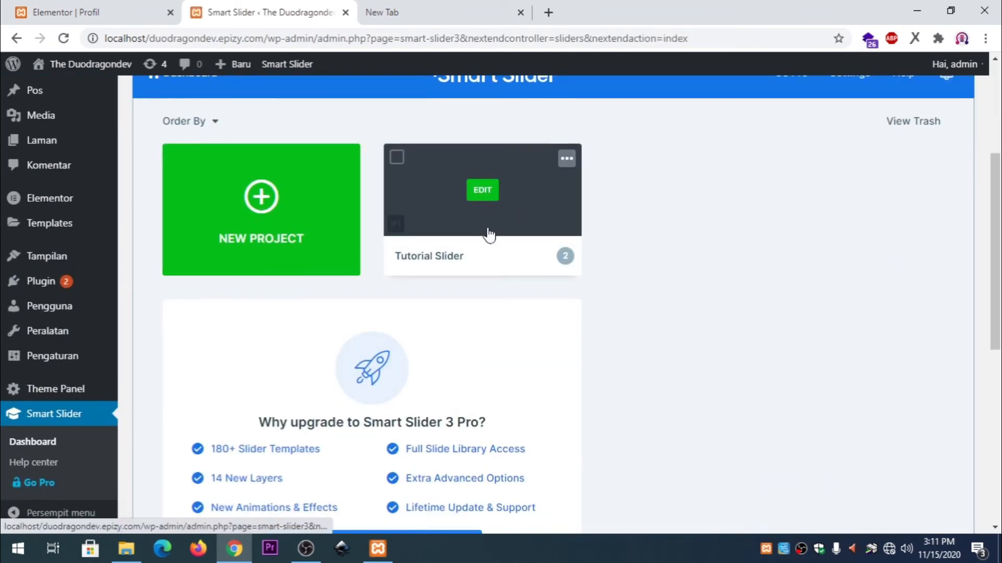
scroll(486, 230, up, 4)
scroll(459, 261, down, 6)
scroll(465, 180, up, 3)
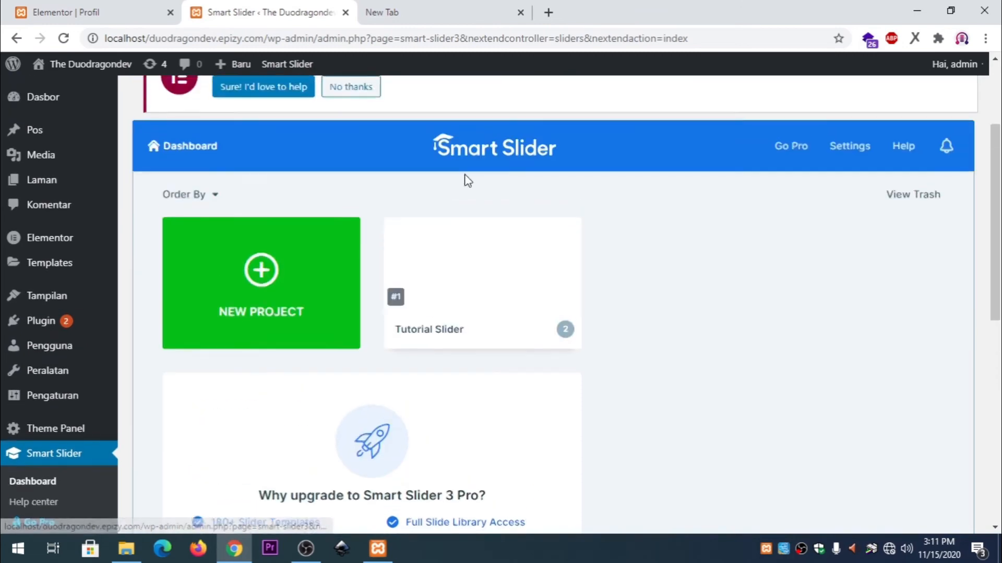
mouse_move(456, 302)
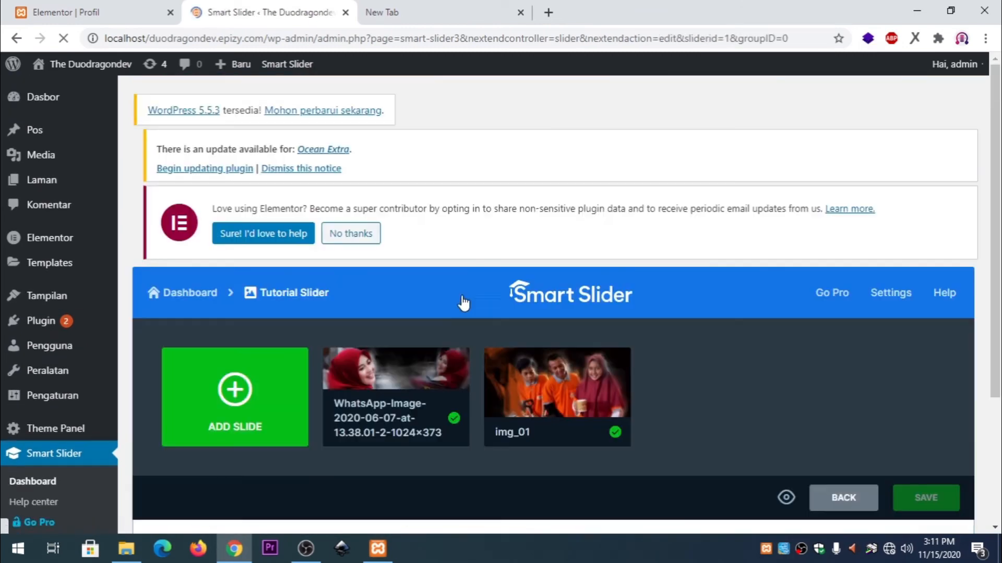
scroll(475, 318, down, 8)
scroll(320, 240, down, 3)
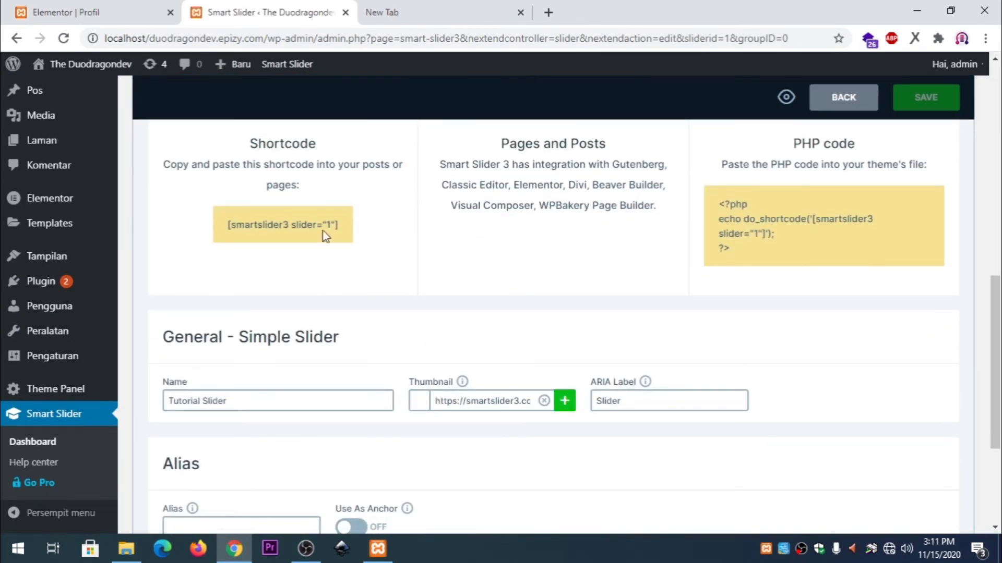
drag(340, 226, 231, 224)
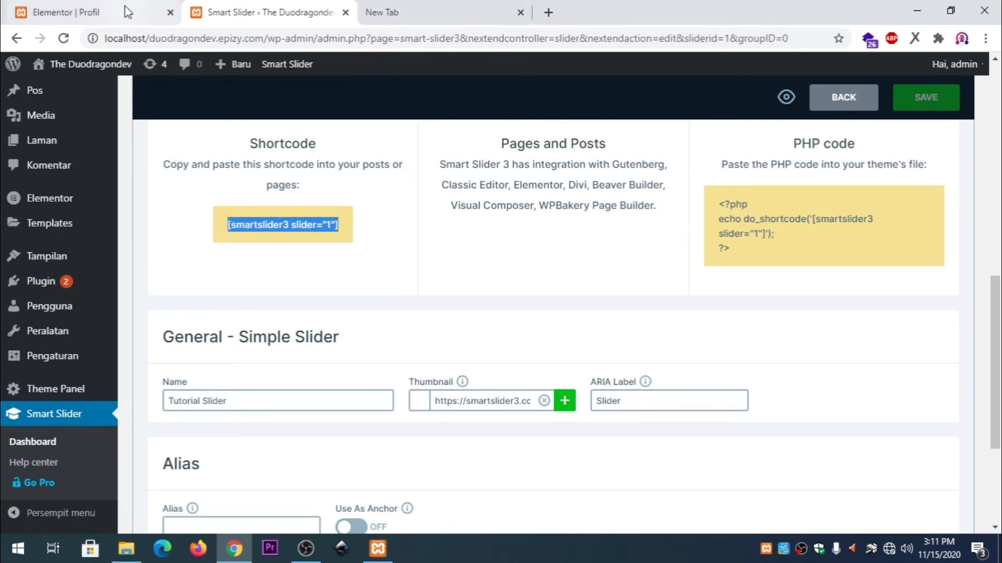
Step: Return to the Elementor editor, enter [smartslider3 slider="1"] in the Shortcode widget and apply it to the page
click(156, 12)
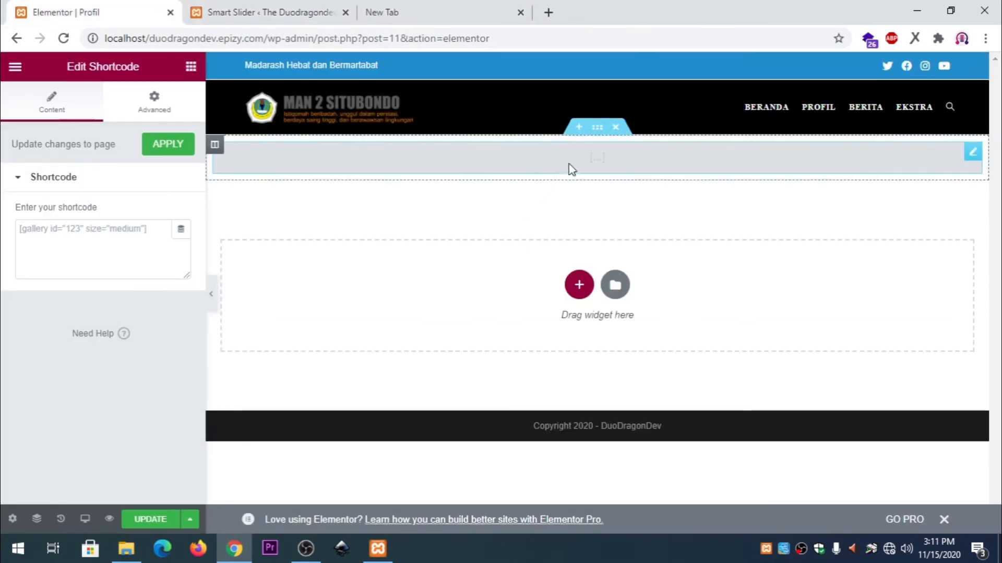
click(72, 233)
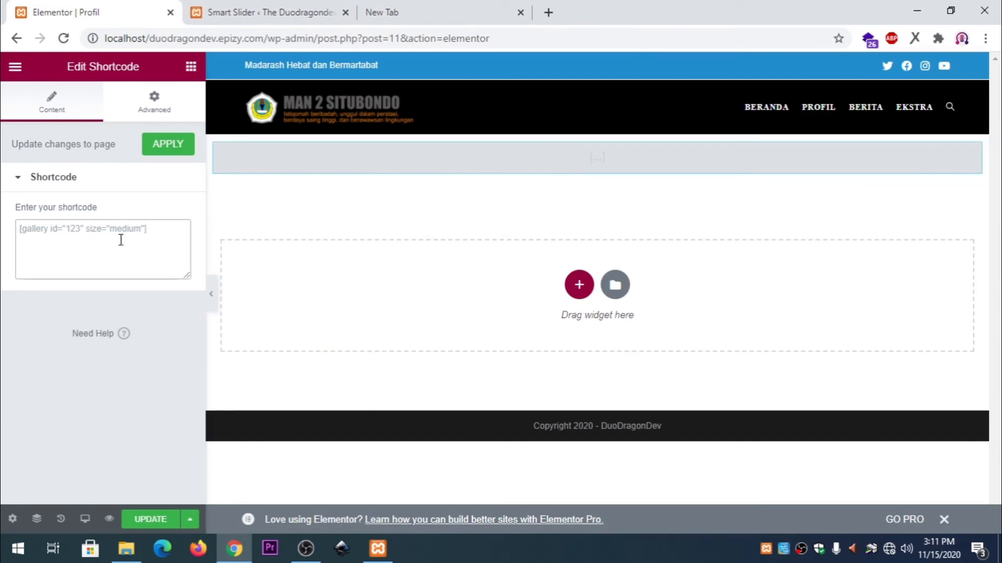
text([smartslider3 slider="1"])
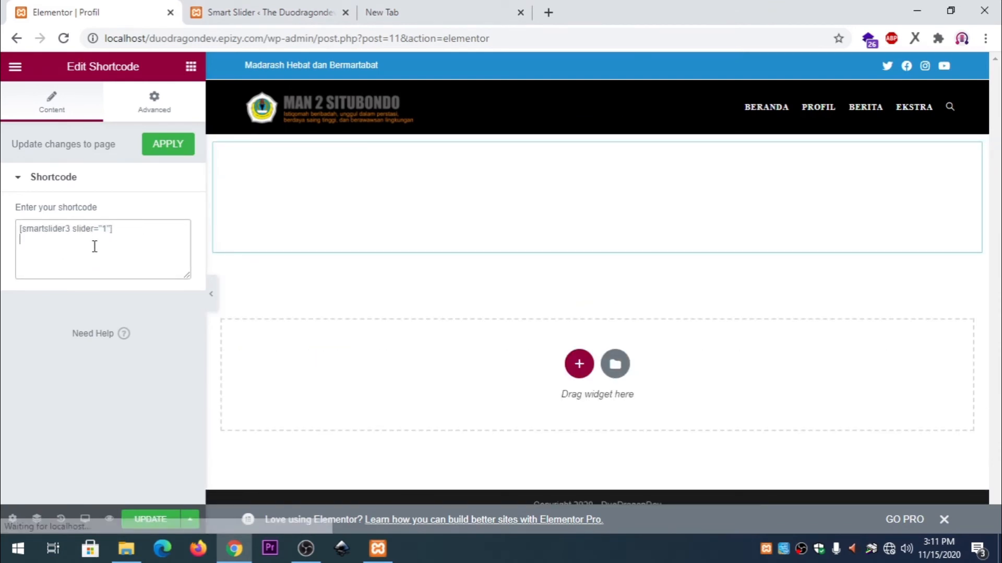
click(178, 151)
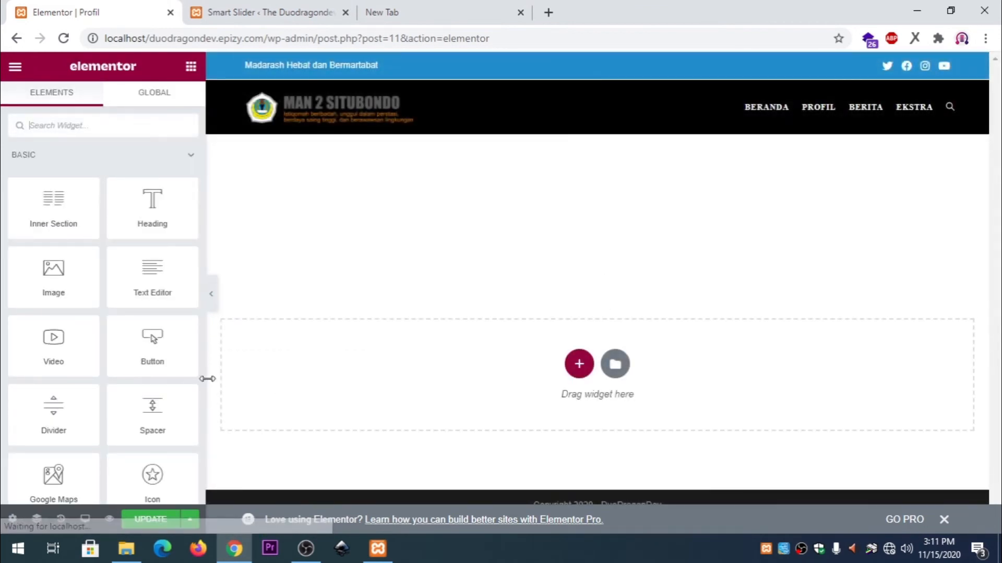
Step: Preview the Profil page changes in a new browser tab and open the site's published Profil page
scroll(191, 492, down, 2)
scroll(164, 496, down, 10)
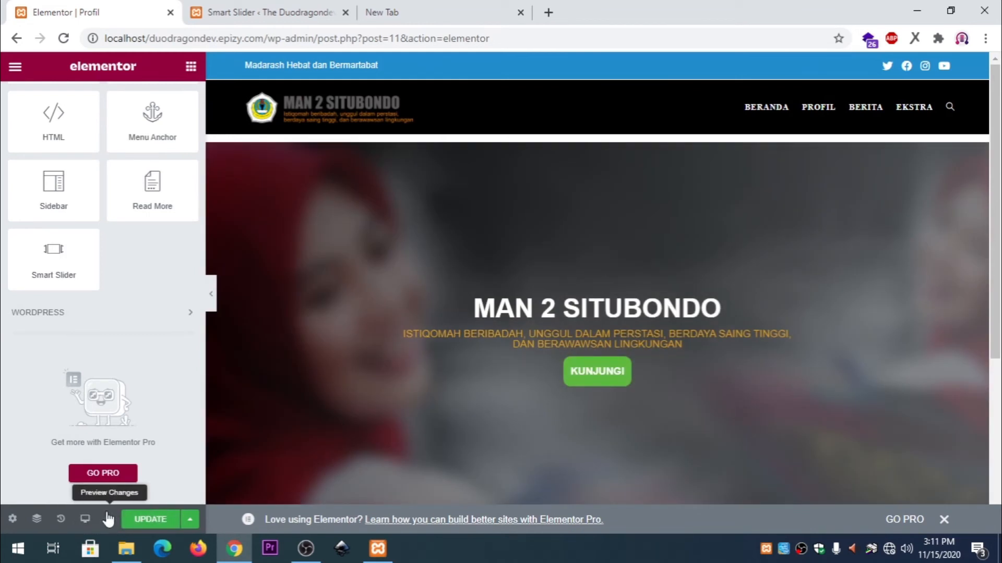
click(109, 519)
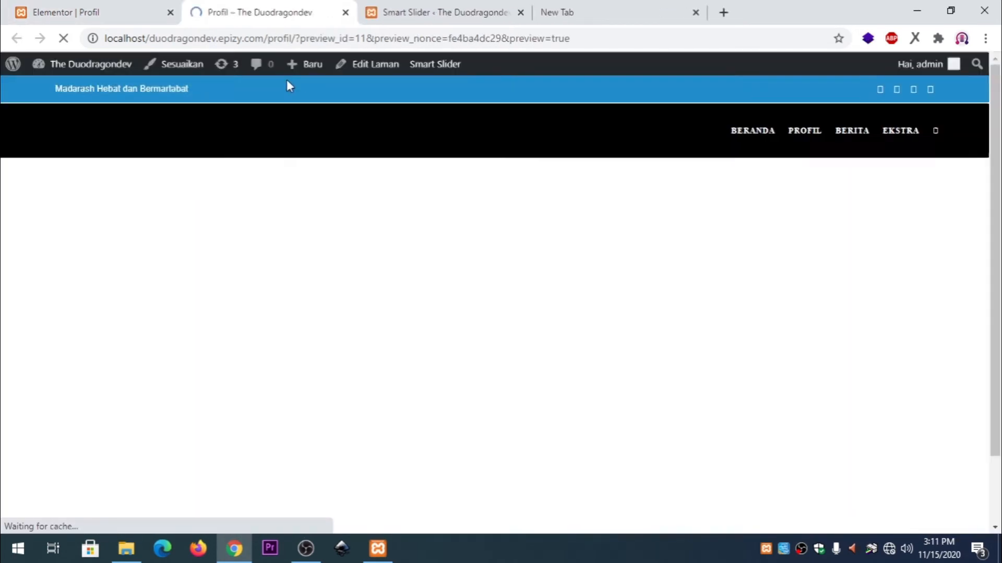
click(806, 137)
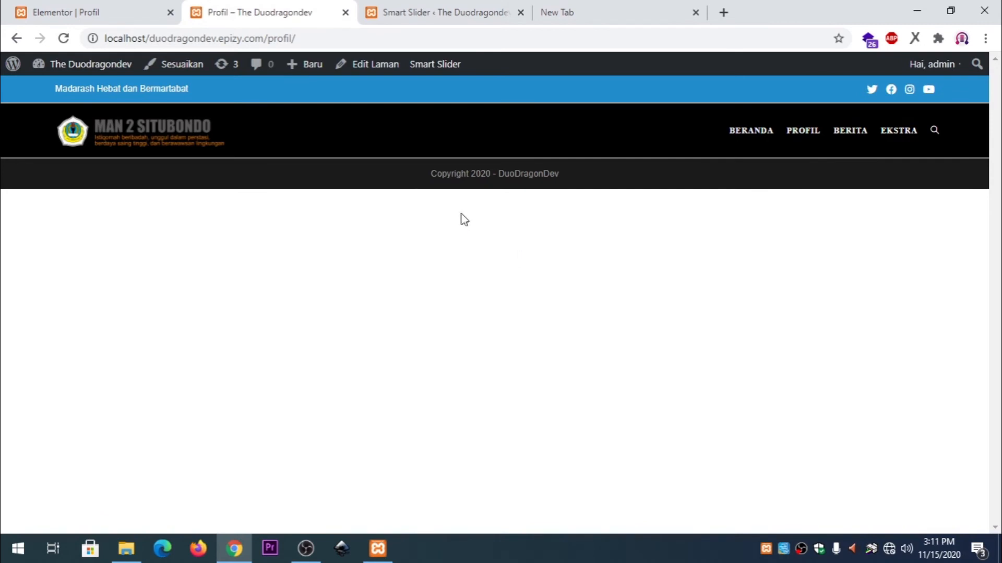
Step: Update the Profil page in Elementor and review the slider on the page preview
click(89, 7)
click(162, 523)
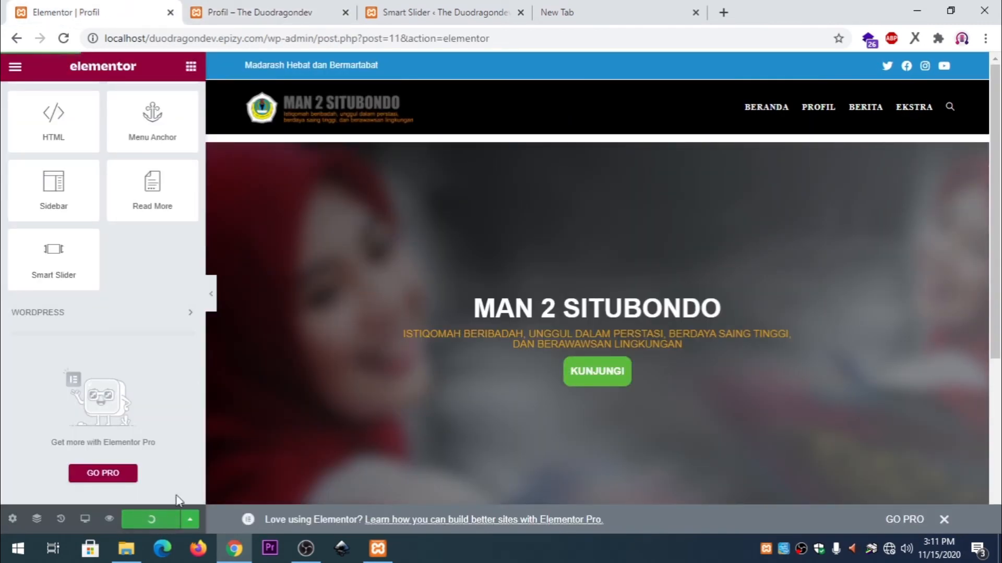
click(291, 12)
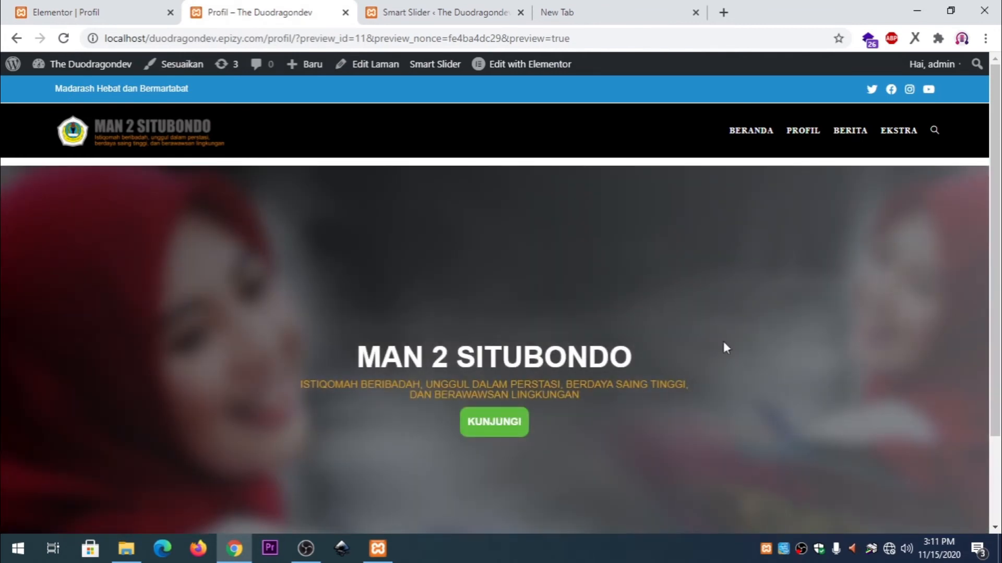
scroll(744, 308, down, 3)
scroll(678, 315, up, 3)
scroll(531, 275, down, 2)
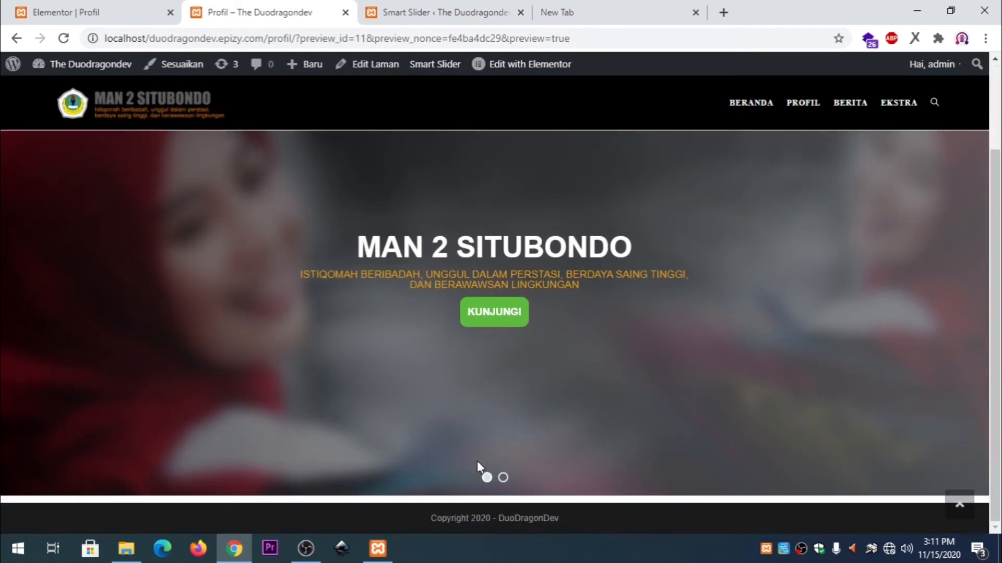
scroll(428, 265, up, 2)
Step: Set the columns gap of the slider's section to No Gap in Elementor
click(123, 10)
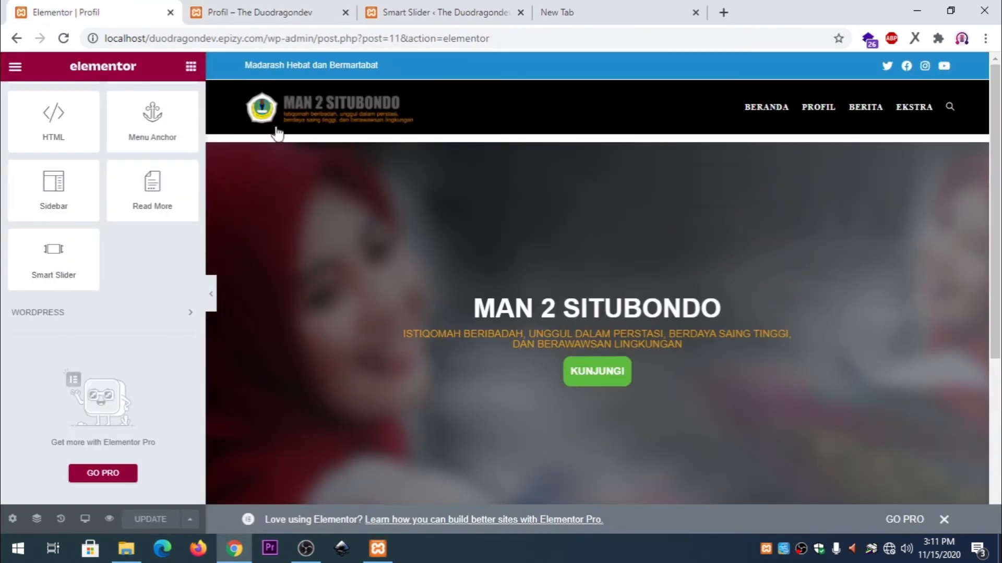
click(598, 127)
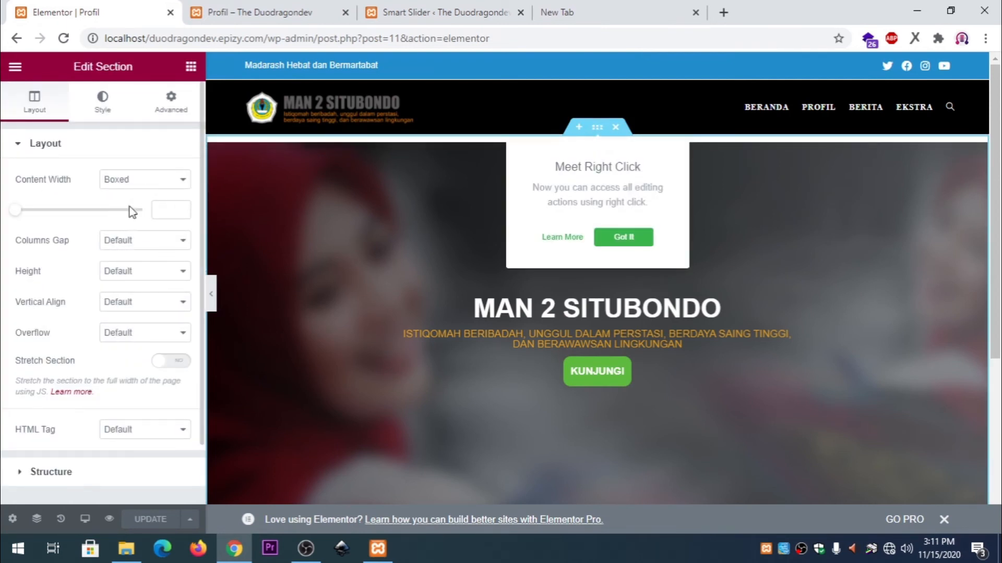
click(133, 245)
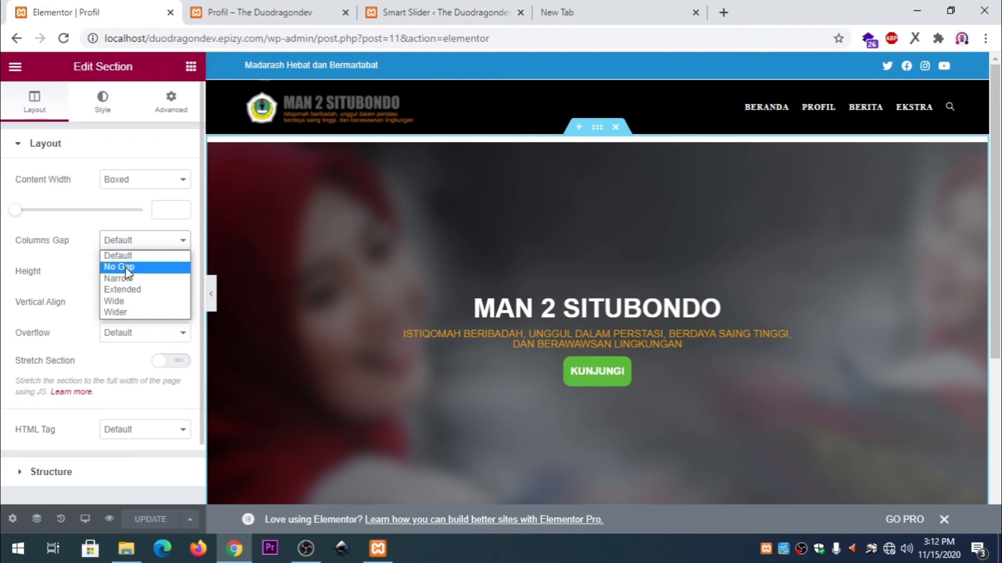
click(125, 267)
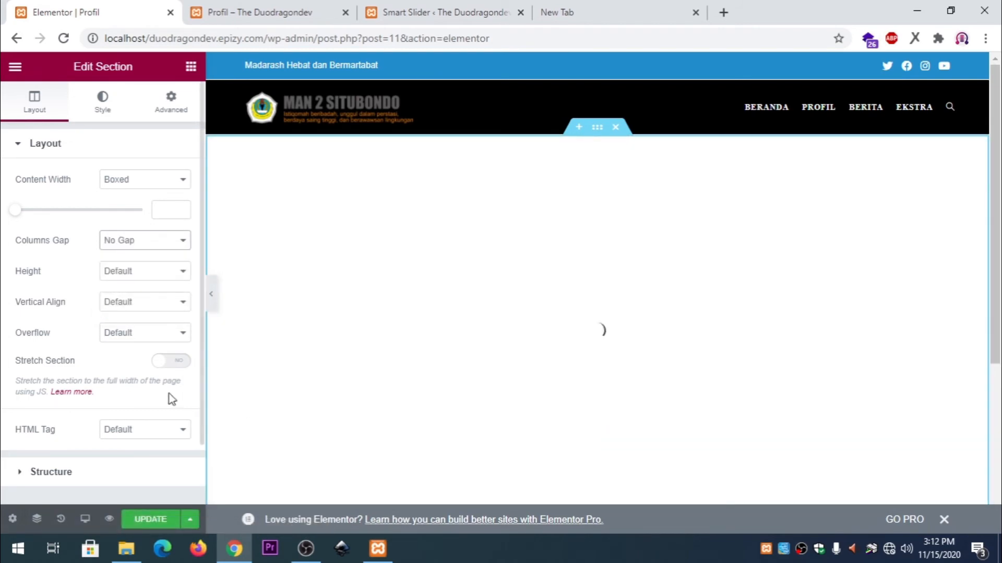
Step: Set the slider section's height to Min Height with a minimum of 300 px and update the page
click(130, 276)
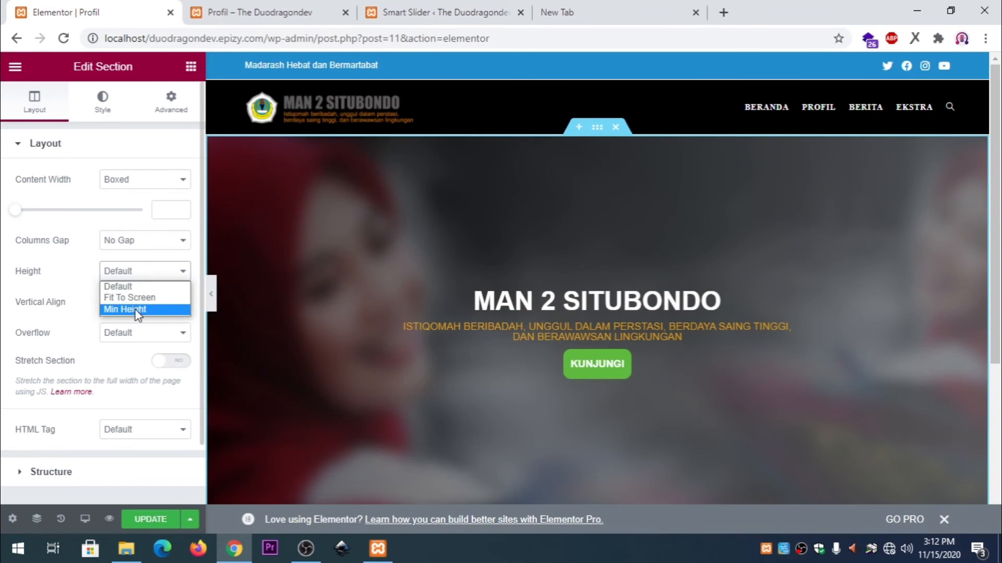
click(138, 309)
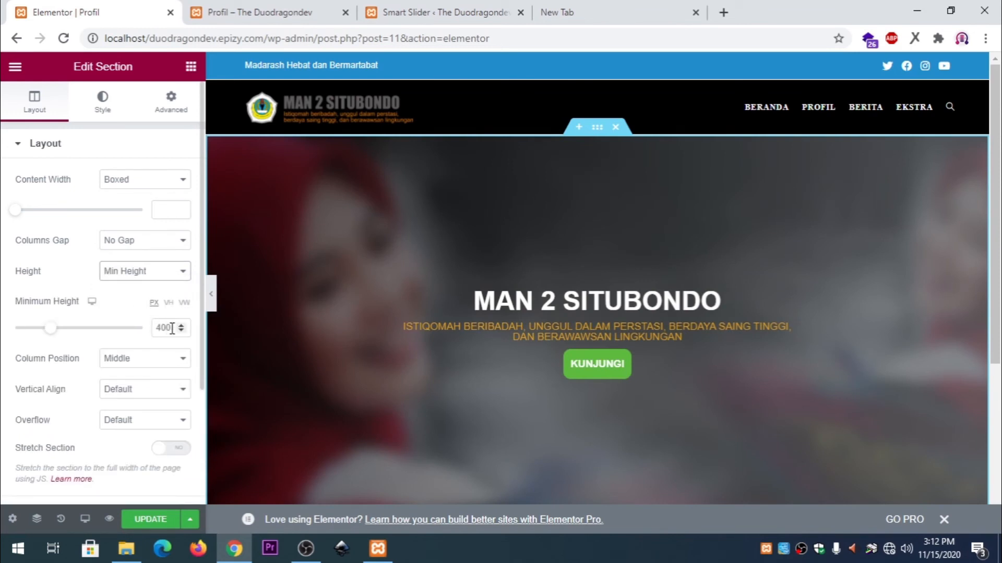
drag(163, 328, 156, 327)
text(3)
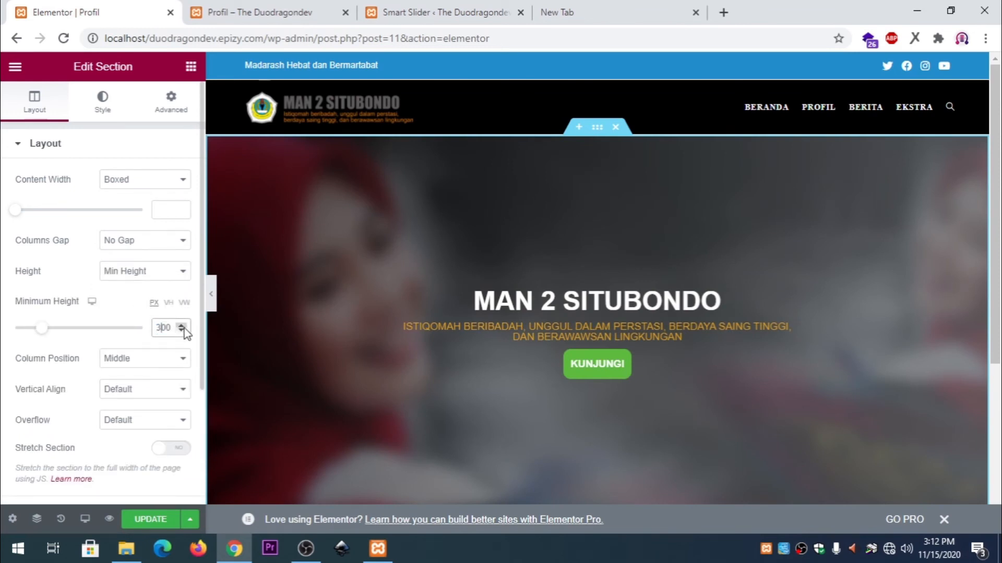
click(152, 519)
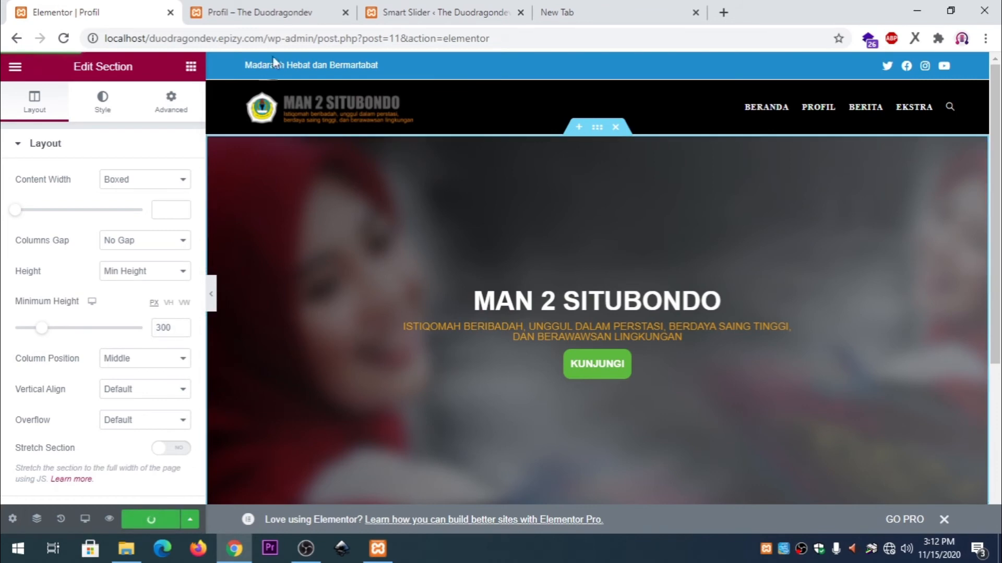
Step: Examine the slider's spacing against the header and footer on the Profil page preview, including at reduced browser zoom
click(284, 12)
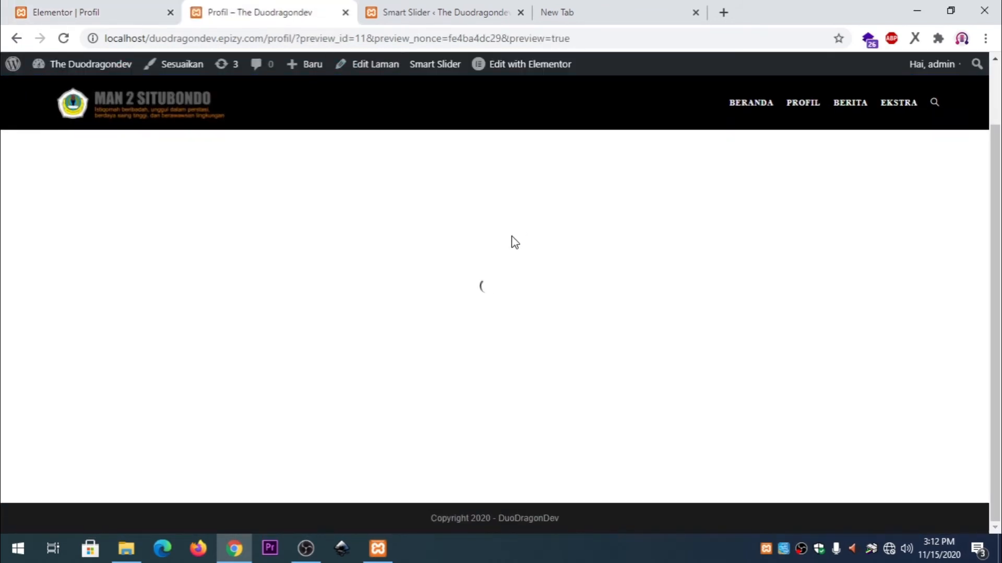
scroll(515, 249, down, 1)
scroll(515, 249, up, 1)
scroll(515, 249, down, 2)
scroll(515, 250, up, 2)
scroll(515, 249, down, 2)
scroll(515, 249, up, 2)
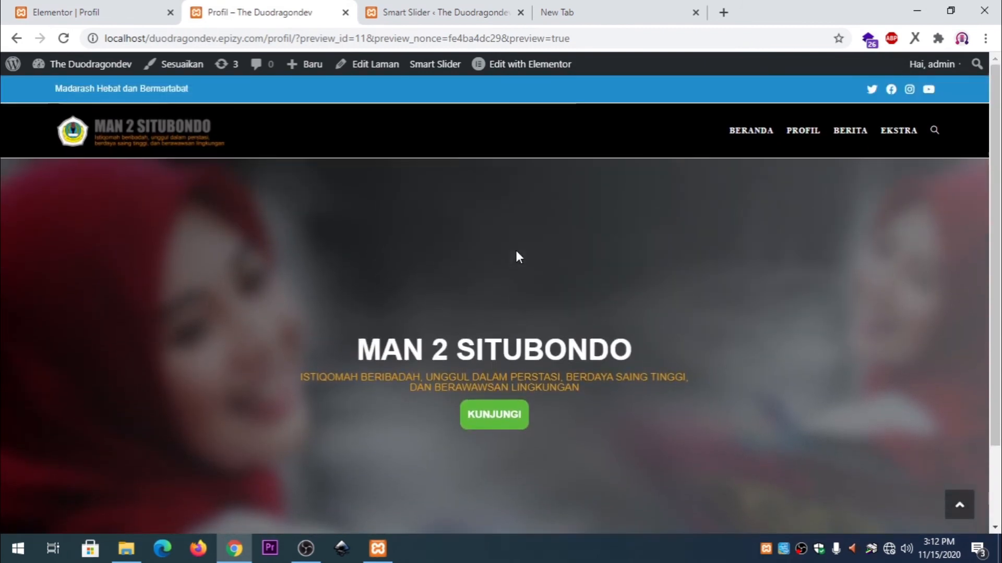
scroll(515, 249, down, 1)
ctrl+scroll(516, 251, down, 6)
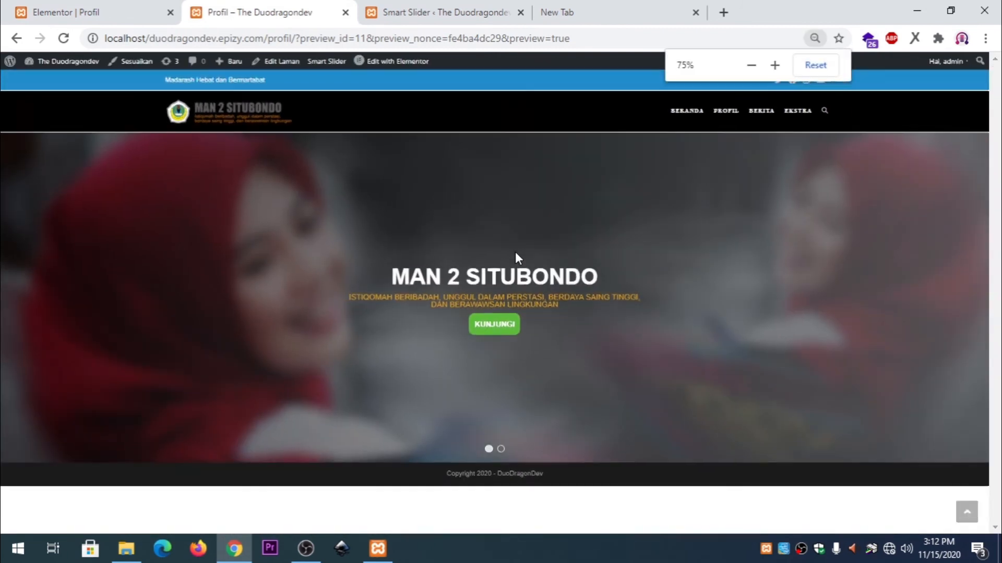
ctrl+scroll(516, 251, up, 3)
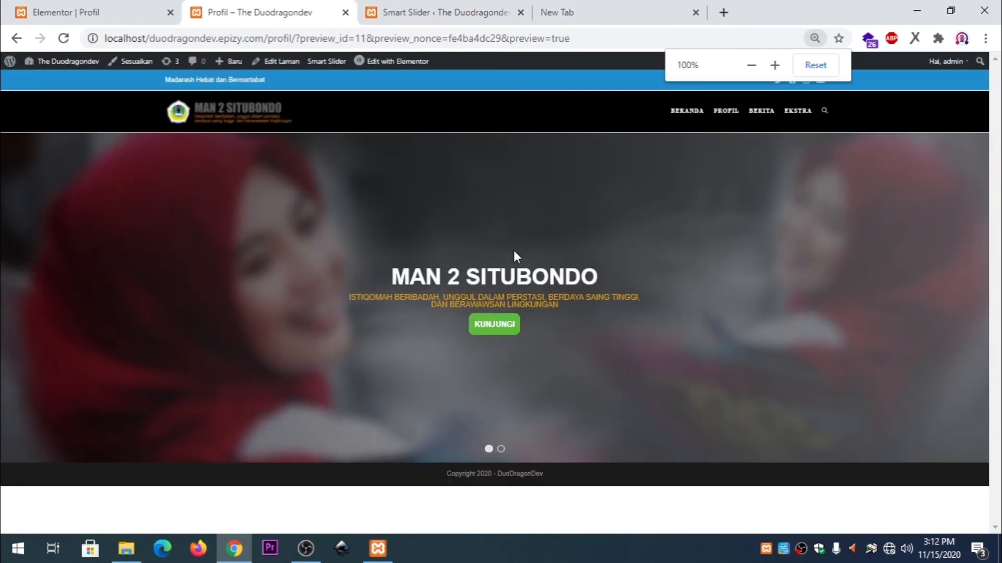
Step: Restore the preview's zoom, switch to the Smart Slider editor and review the Tutorial Slider's publishing and size settings
ctrl+scroll(513, 249, up, 3)
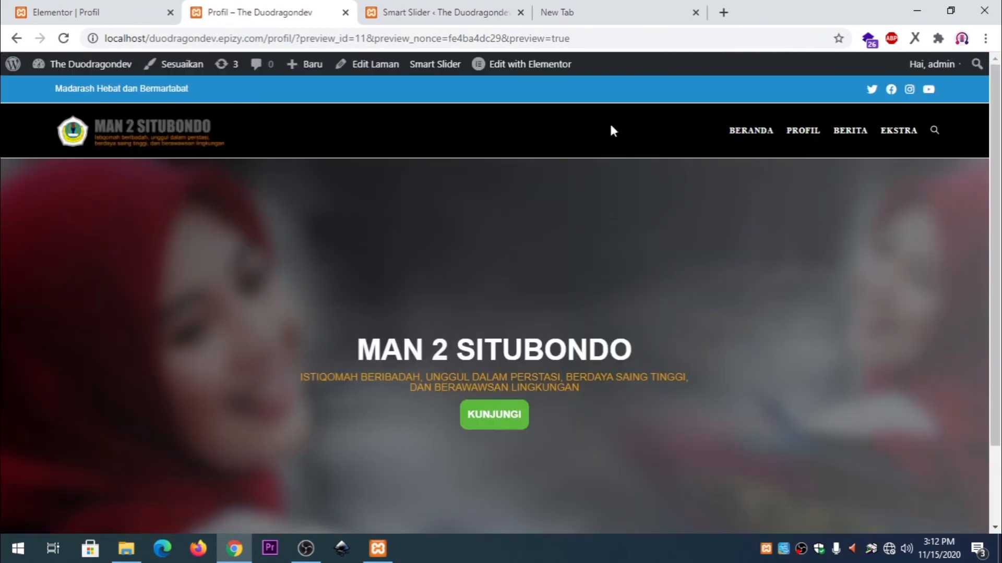
click(443, 12)
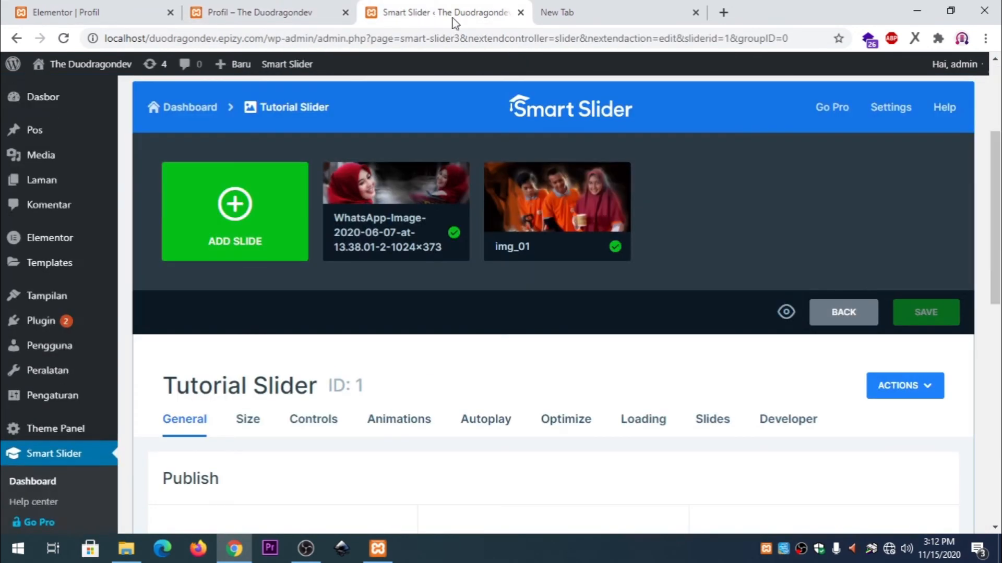
scroll(500, 321, down, 2)
scroll(487, 336, down, 5)
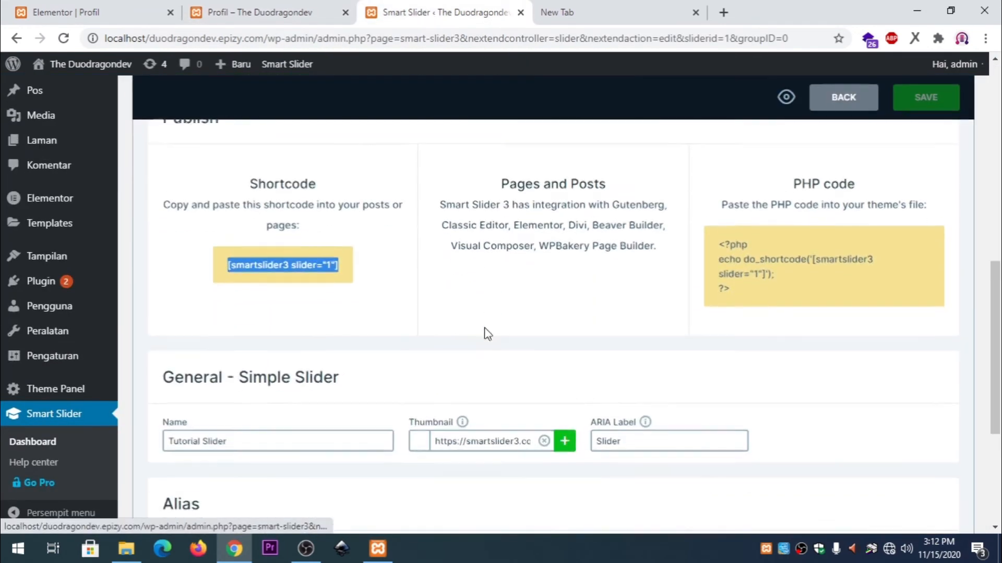
scroll(275, 282, up, 4)
click(248, 278)
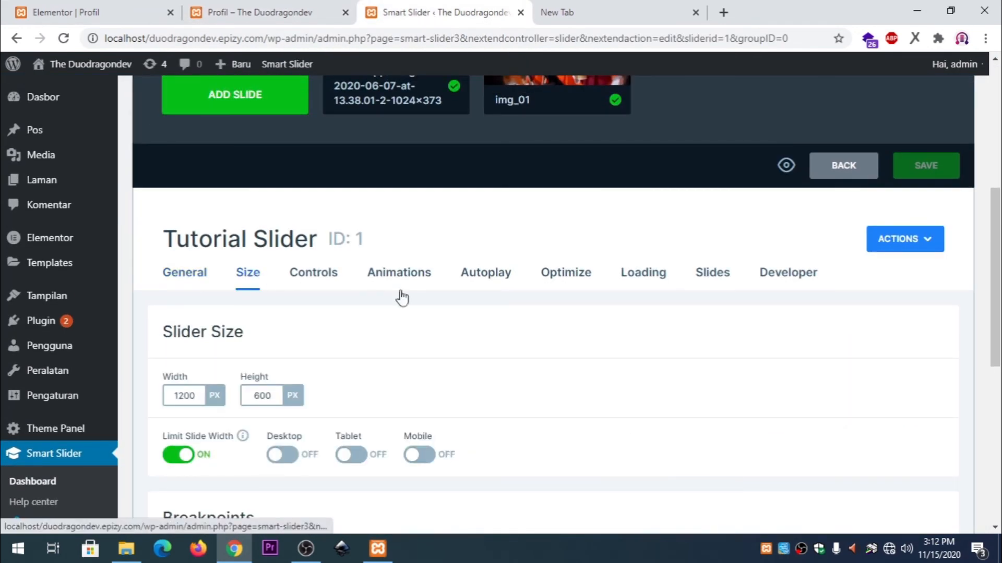
scroll(397, 300, down, 2)
scroll(443, 305, down, 3)
scroll(218, 177, up, 3)
scroll(335, 343, down, 6)
scroll(382, 361, down, 1)
scroll(339, 313, up, 9)
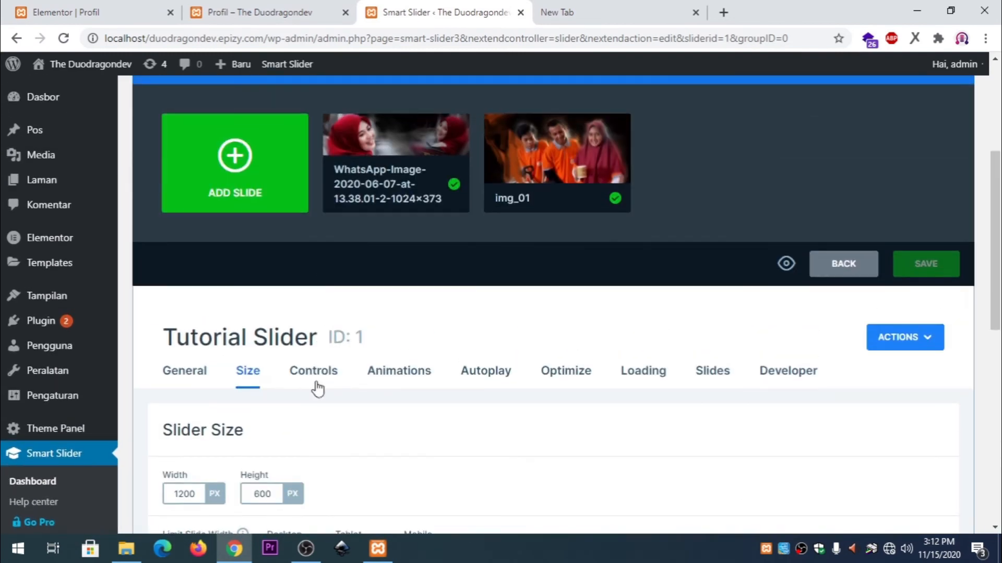
Step: Enable the navigation arrows in the Tutorial Slider's controls and review the arrow options
click(315, 375)
scroll(437, 340, down, 4)
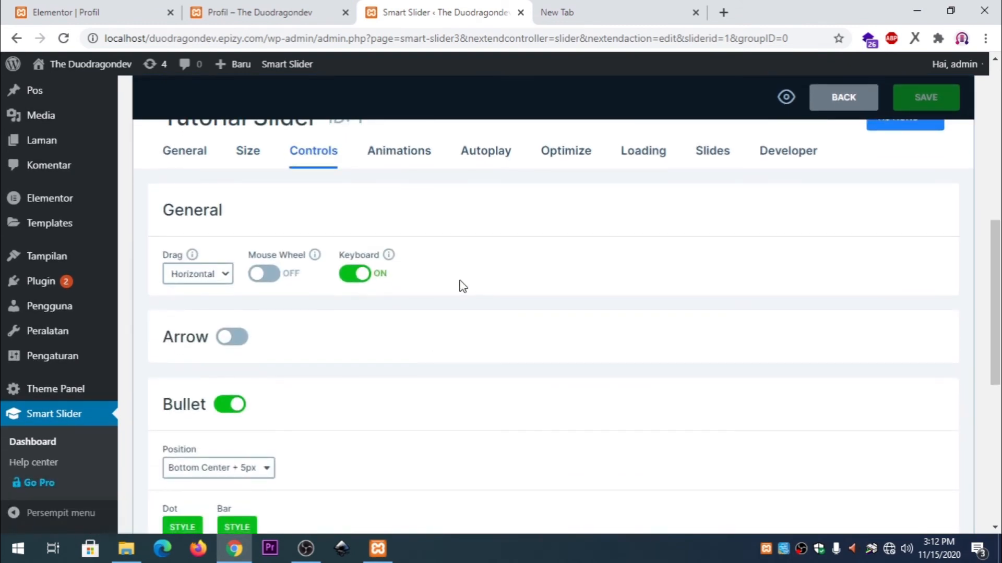
scroll(446, 292, down, 1)
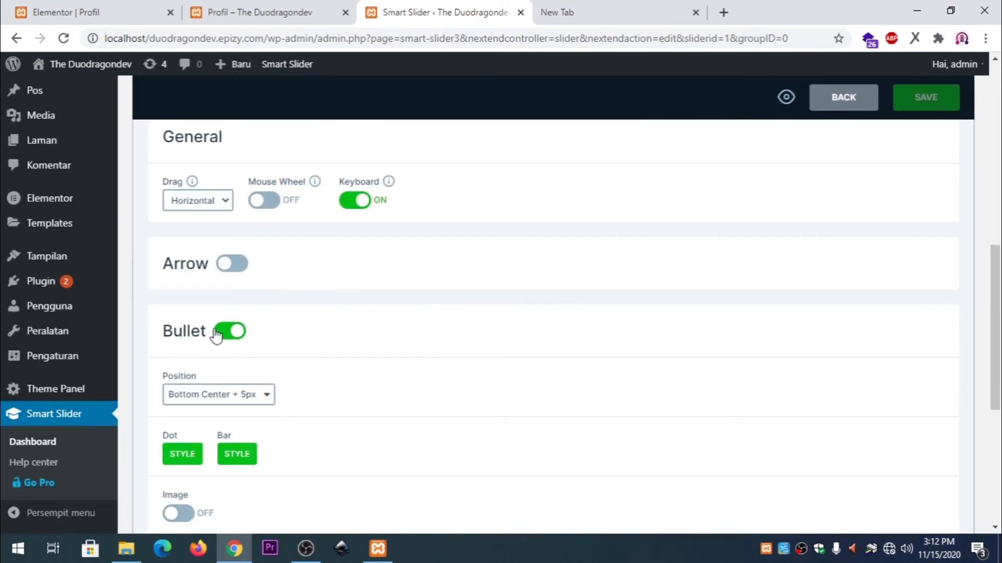
click(334, 12)
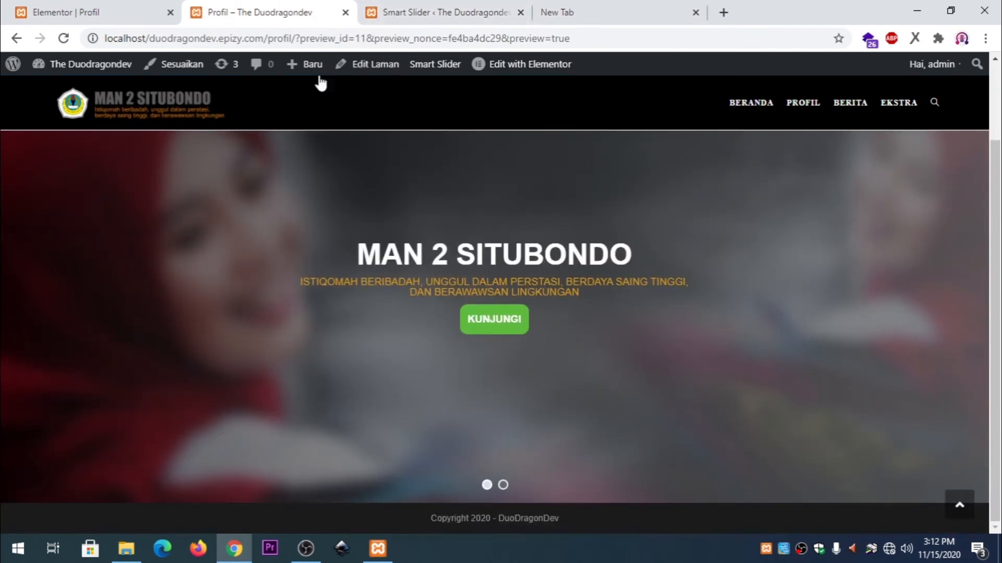
click(438, 13)
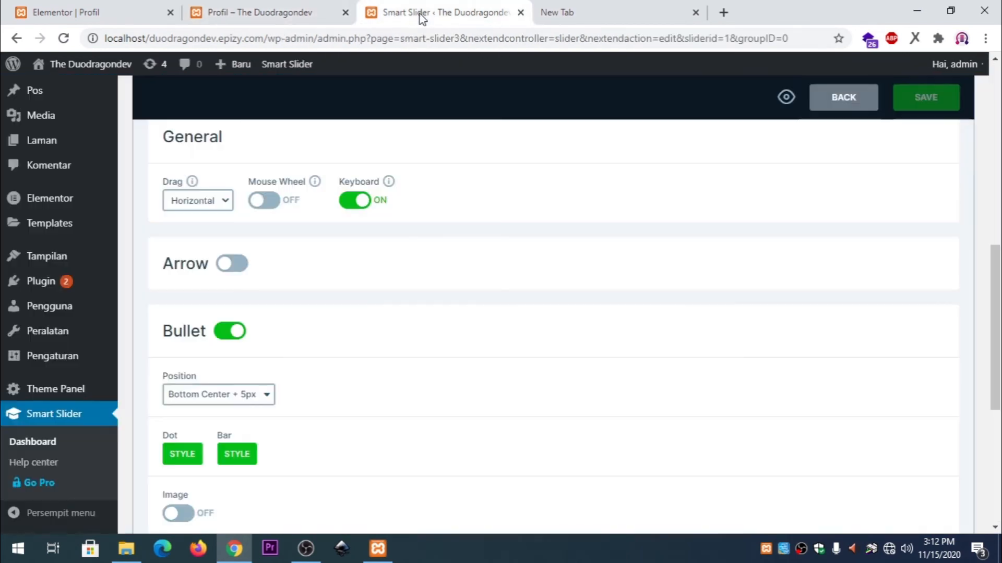
click(233, 264)
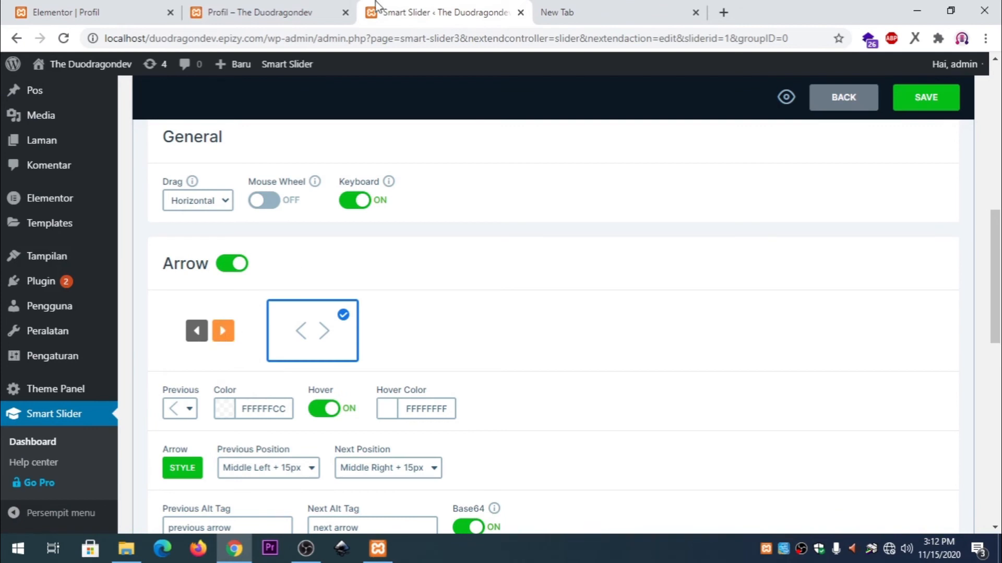
click(292, 12)
click(413, 17)
scroll(344, 357, down, 3)
scroll(356, 349, down, 3)
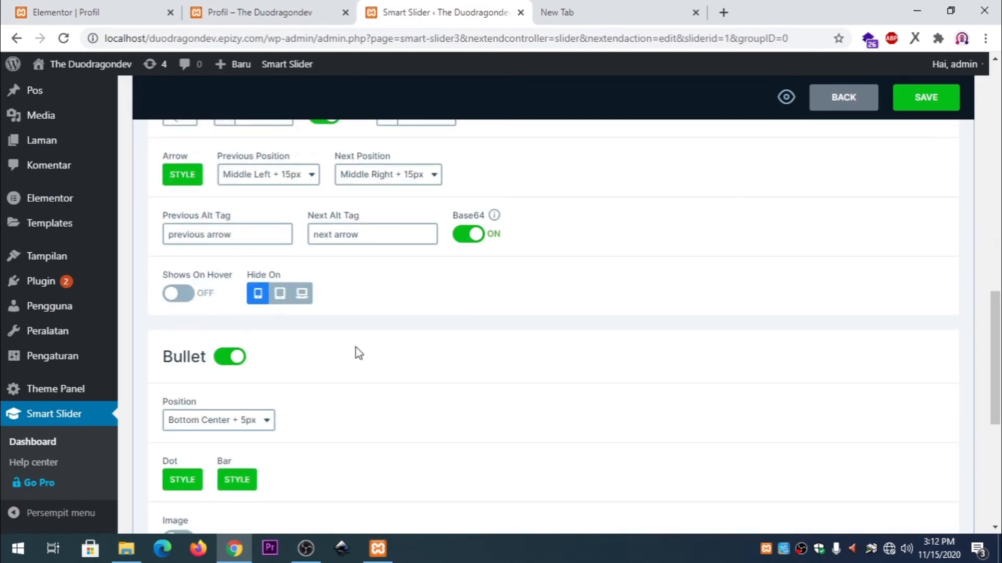
Step: Set the Tutorial Slider's main animation to Horizontal
scroll(356, 348, up, 12)
scroll(407, 366, down, 3)
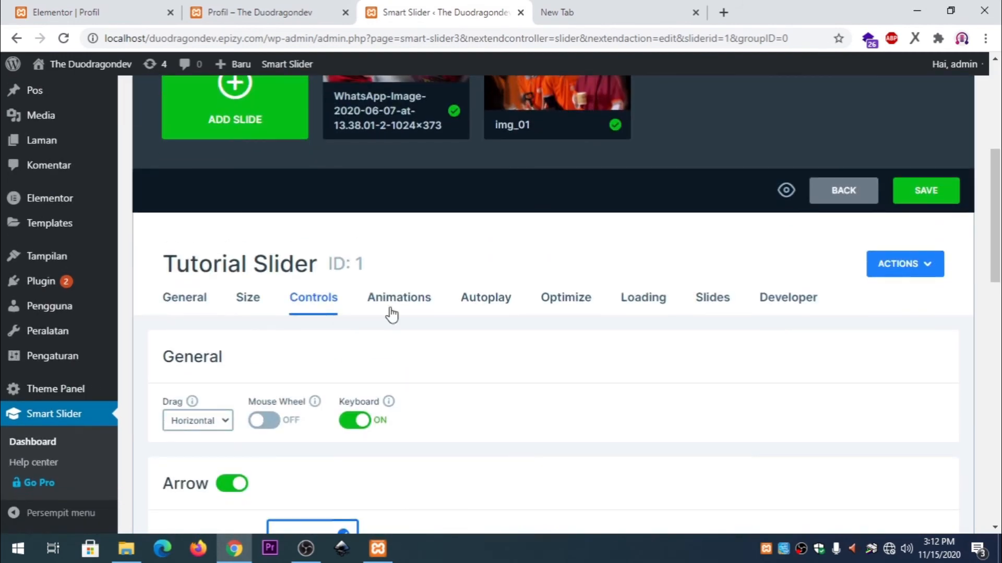
click(392, 311)
scroll(423, 329, down, 2)
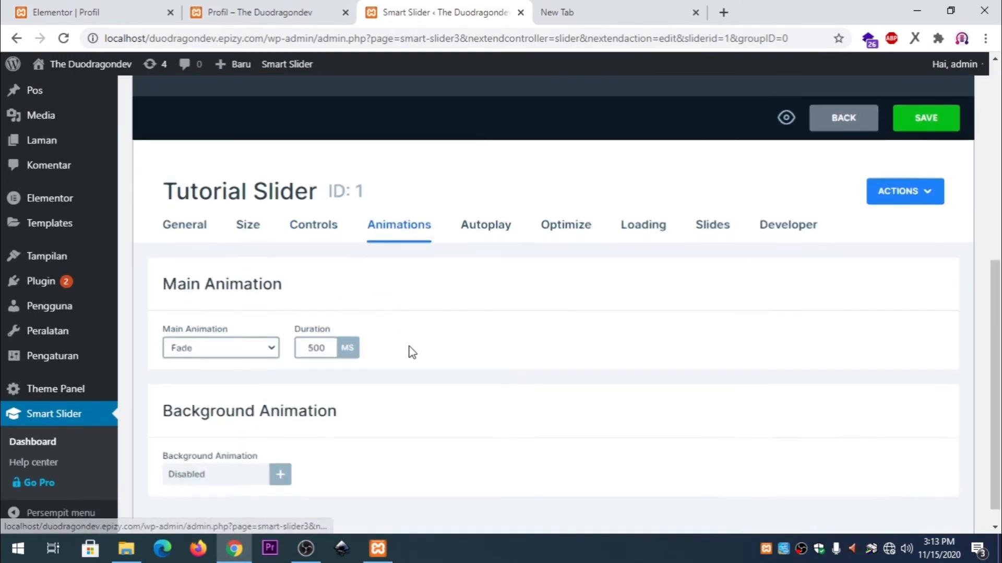
click(268, 350)
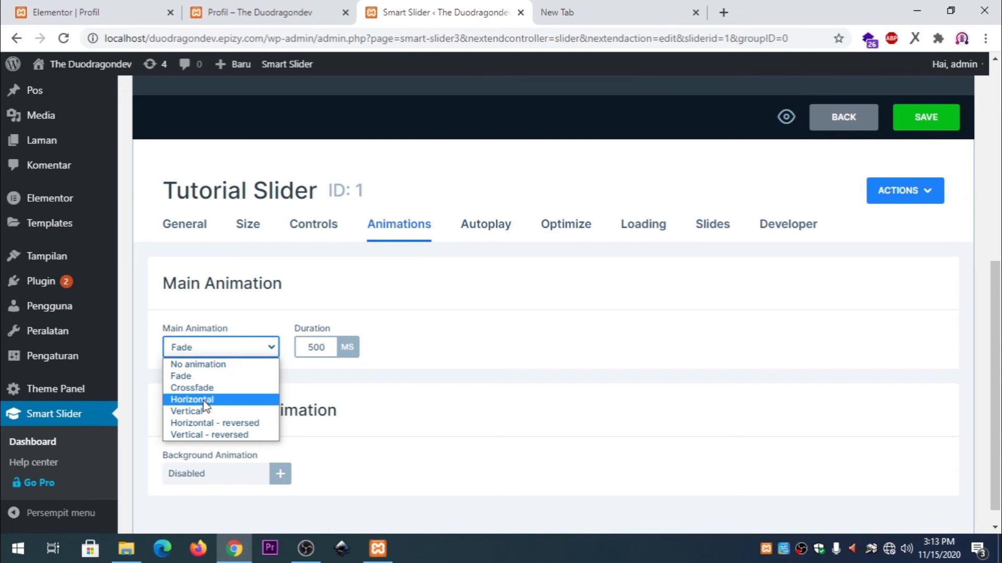
click(203, 401)
scroll(320, 394, down, 1)
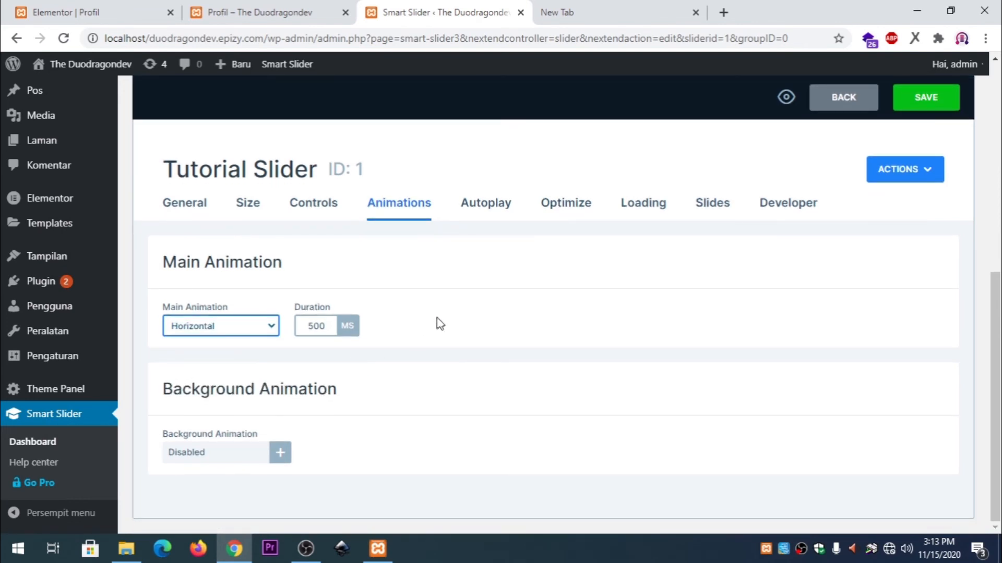
Step: Enable autoplay for the Tutorial Slider with a slide duration of 2000 ms and save the slider
click(471, 208)
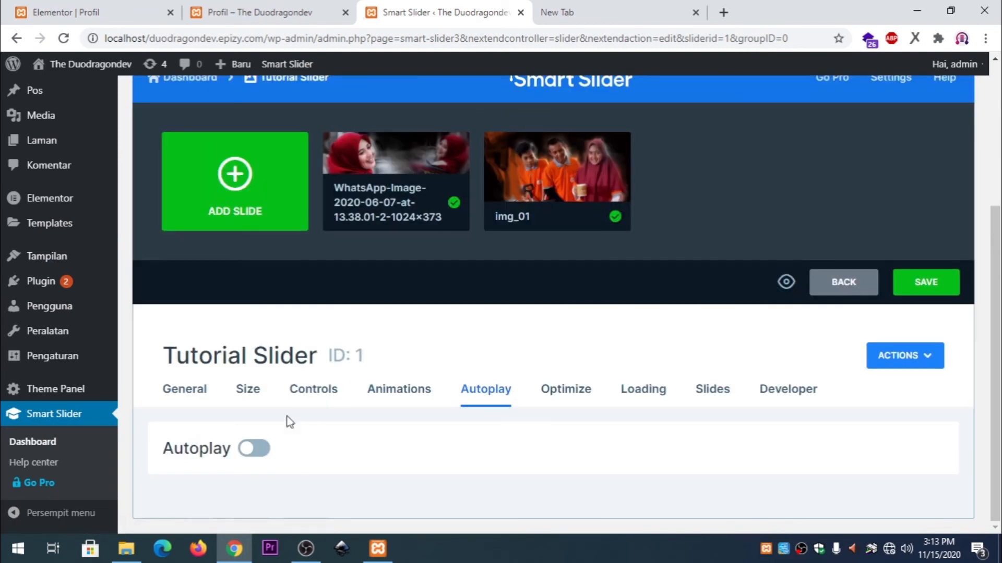
click(253, 448)
scroll(308, 446, down, 2)
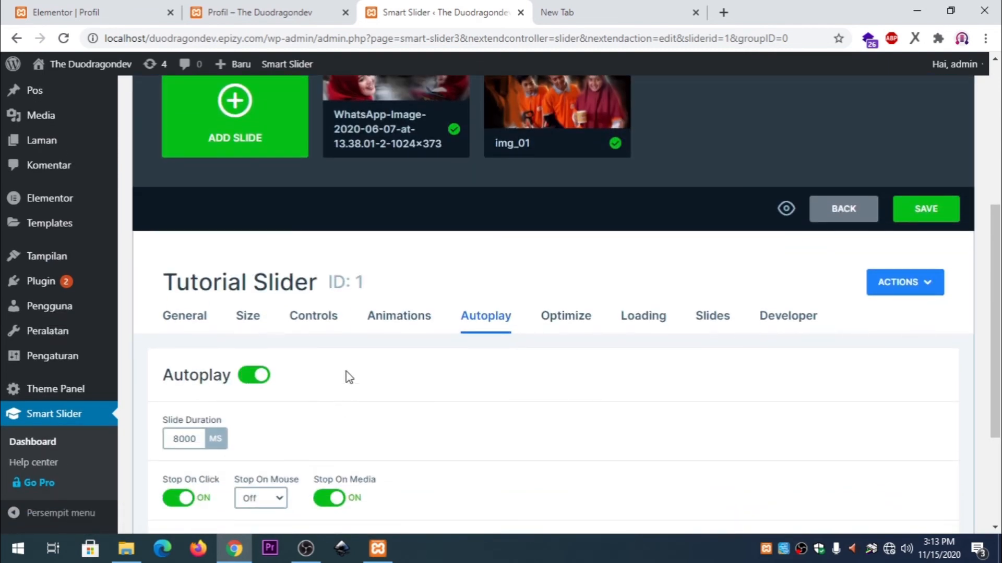
click(175, 438)
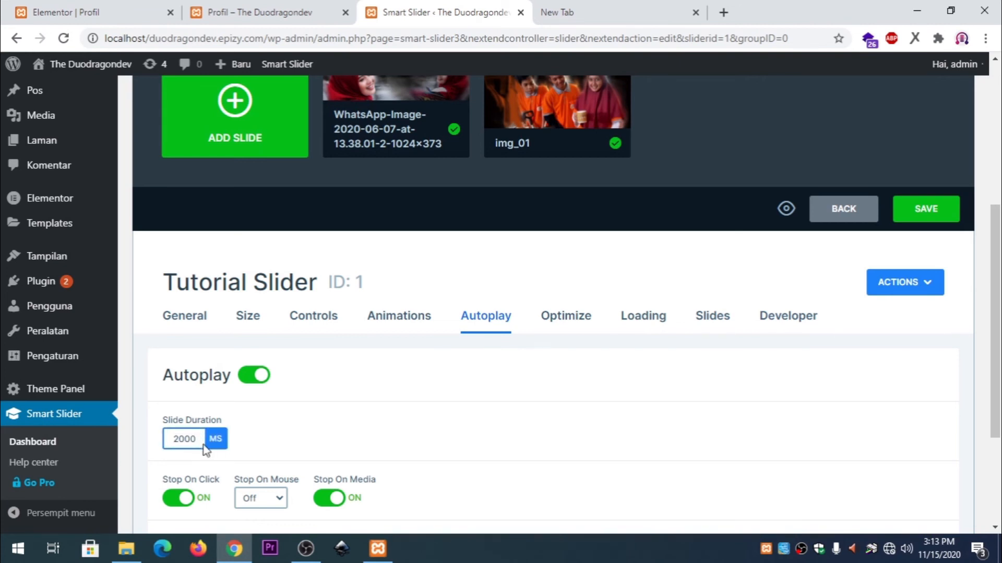
drag(200, 439, 168, 443)
scroll(233, 443, down, 3)
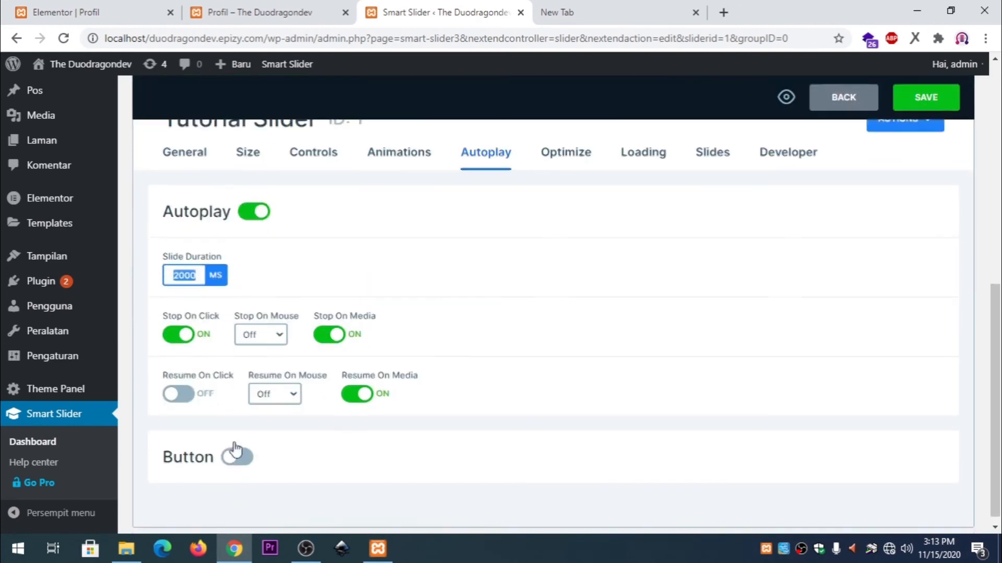
scroll(382, 403, up, 4)
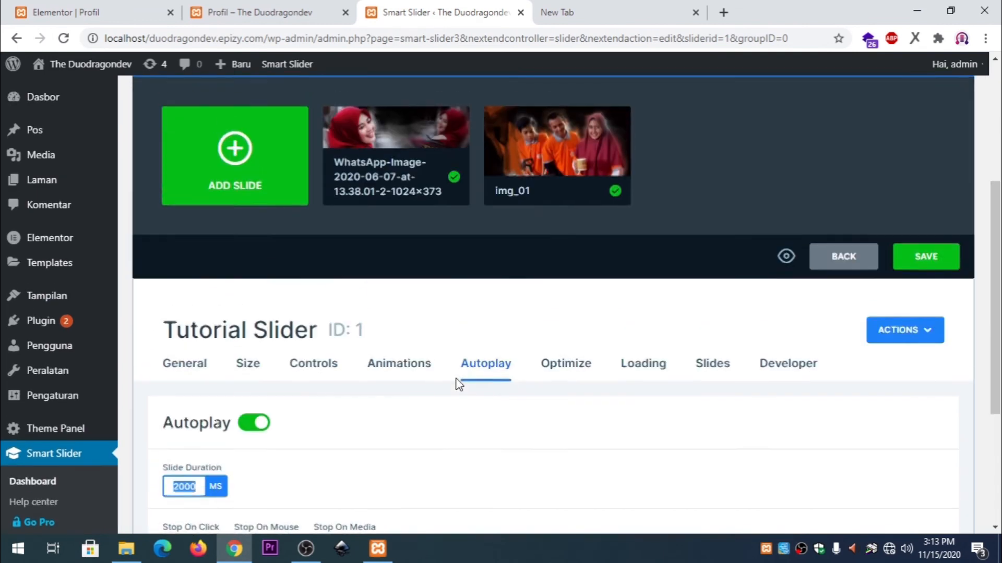
click(560, 365)
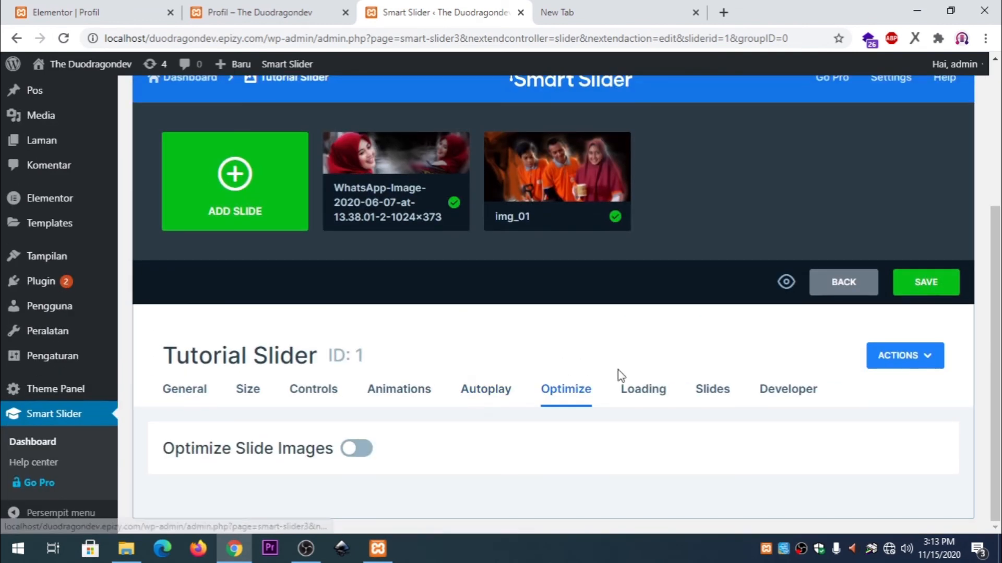
click(484, 393)
click(936, 289)
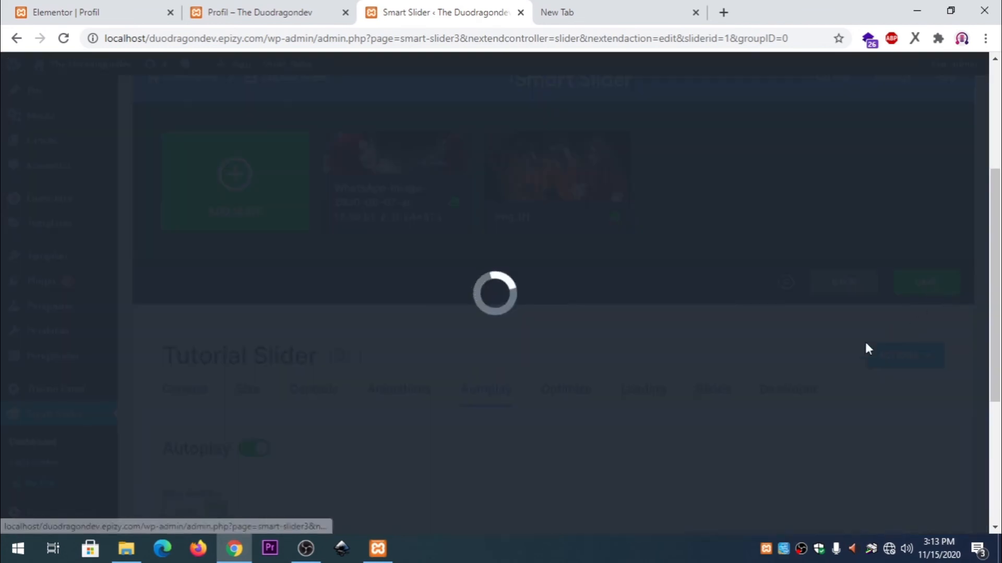
Step: Reload the Profil page preview and check the slider's arrows, autoplay and slide transition
click(252, 12)
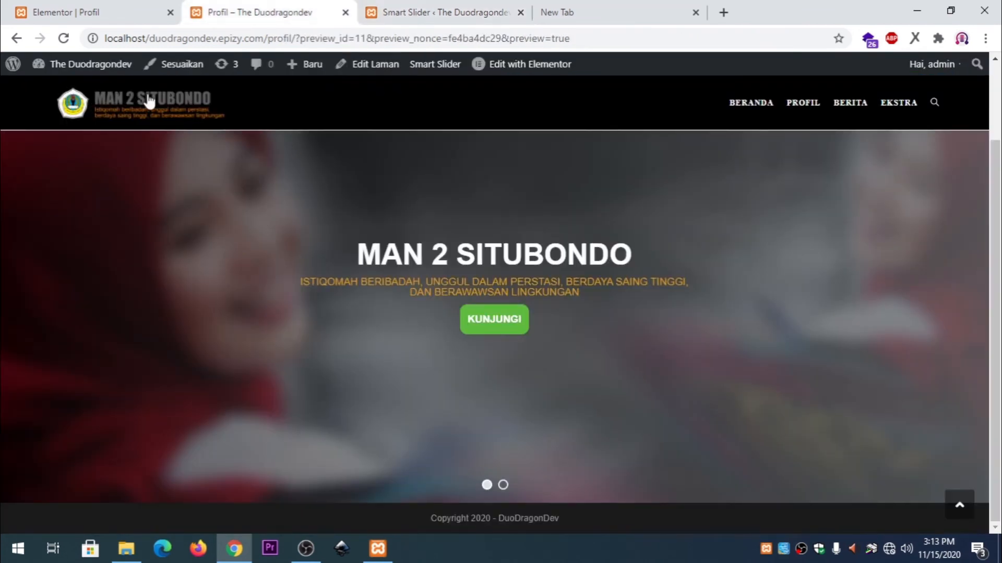
click(65, 40)
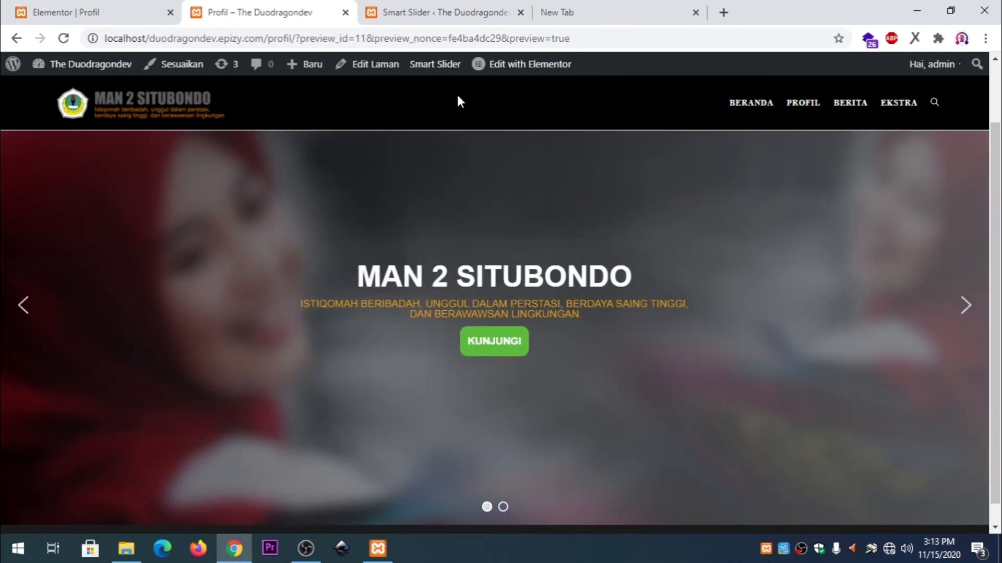
scroll(466, 125, down, 1)
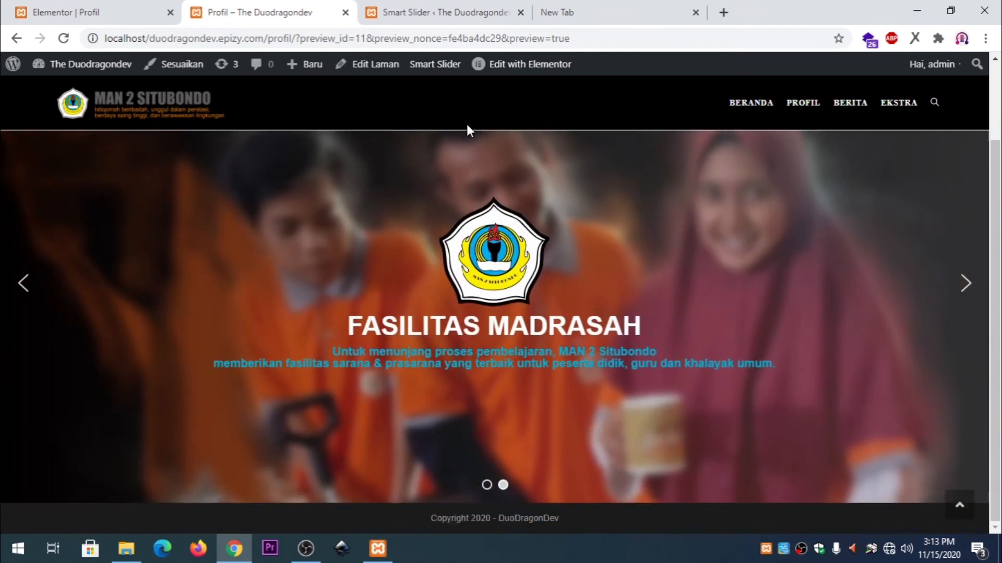
scroll(496, 167, up, 1)
scroll(496, 165, down, 1)
Step: Turn off the bullet navigation in the Tutorial Slider's controls
click(123, 12)
click(438, 12)
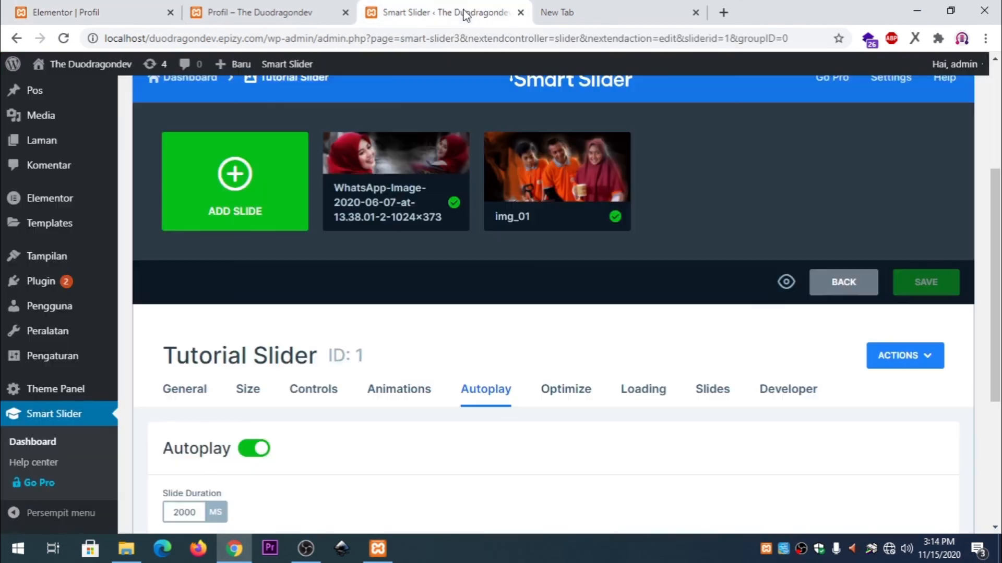
scroll(413, 375, down, 4)
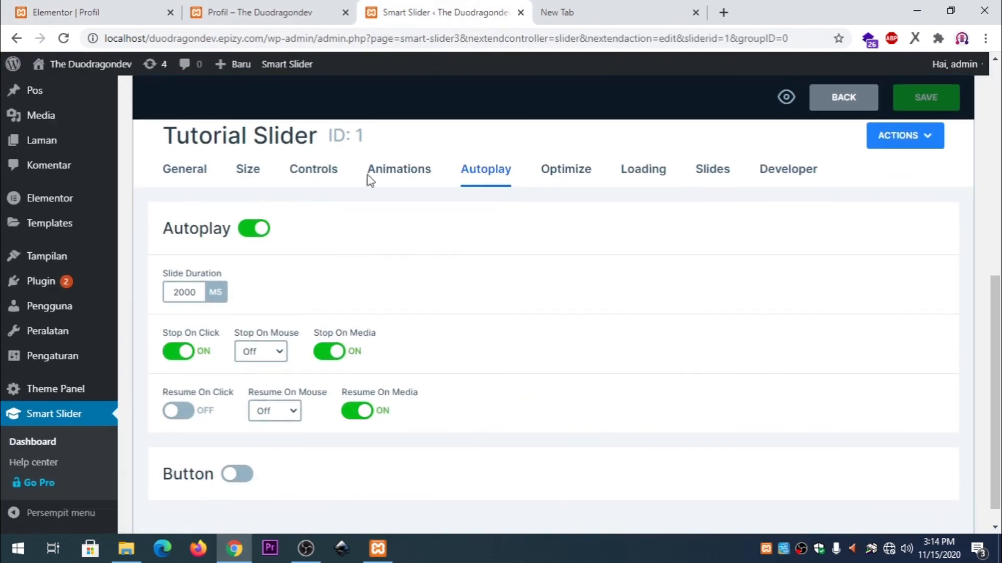
click(391, 178)
click(308, 205)
scroll(345, 365, down, 3)
scroll(292, 386, down, 4)
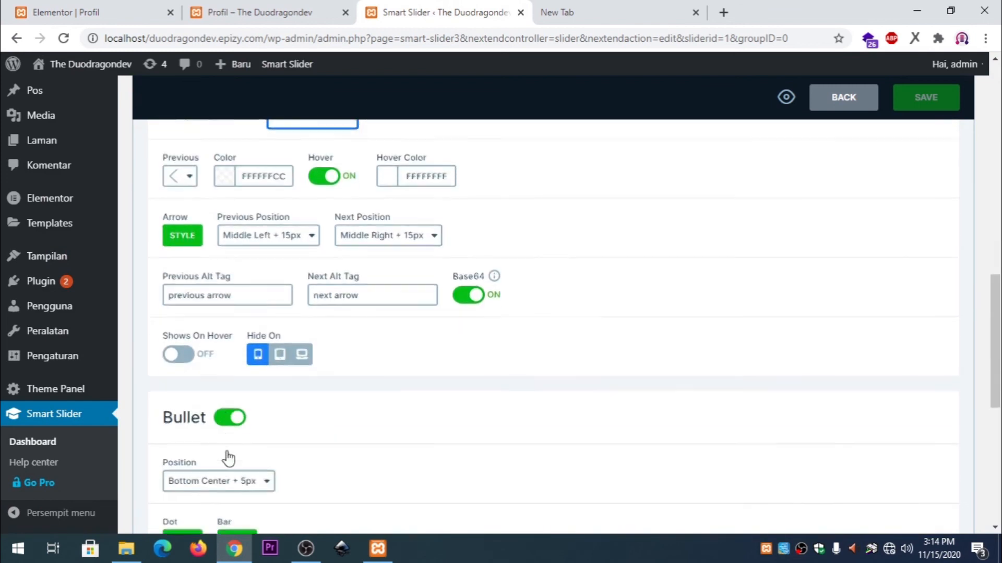
click(233, 417)
scroll(333, 389, up, 3)
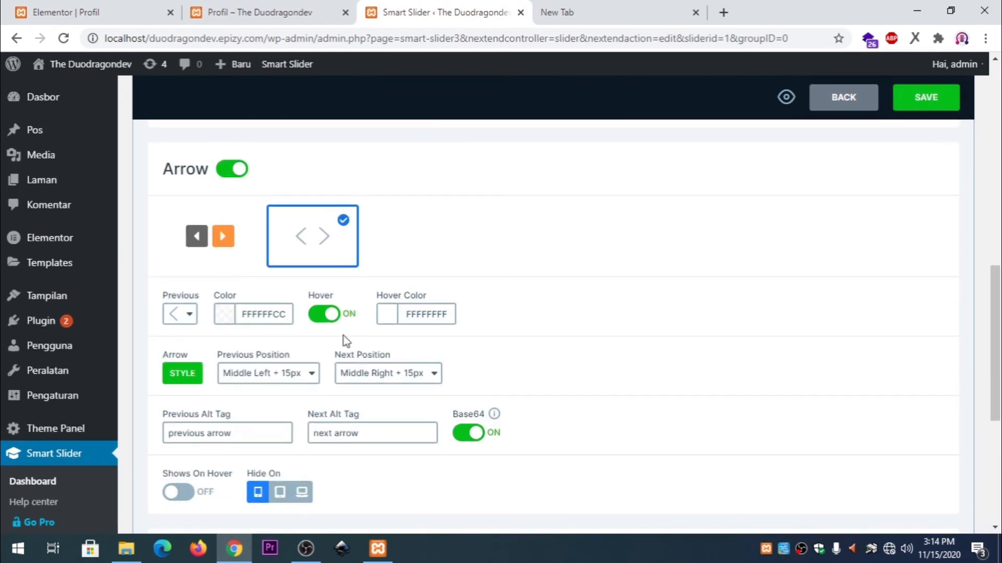
Step: Set the Tutorial Slider's height to 300 px, save it and reload the Profil page preview
scroll(284, 227, up, 4)
click(250, 209)
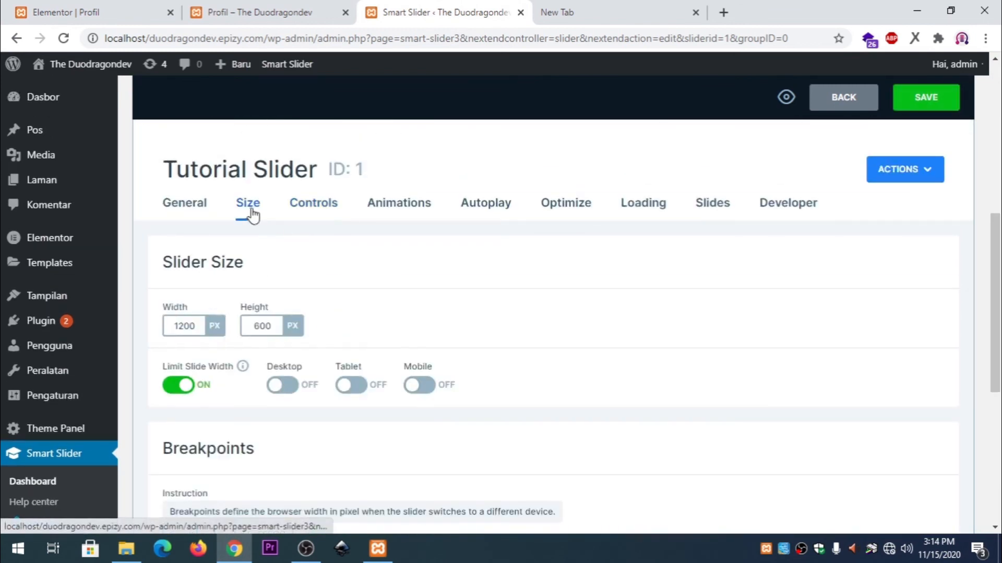
click(261, 326)
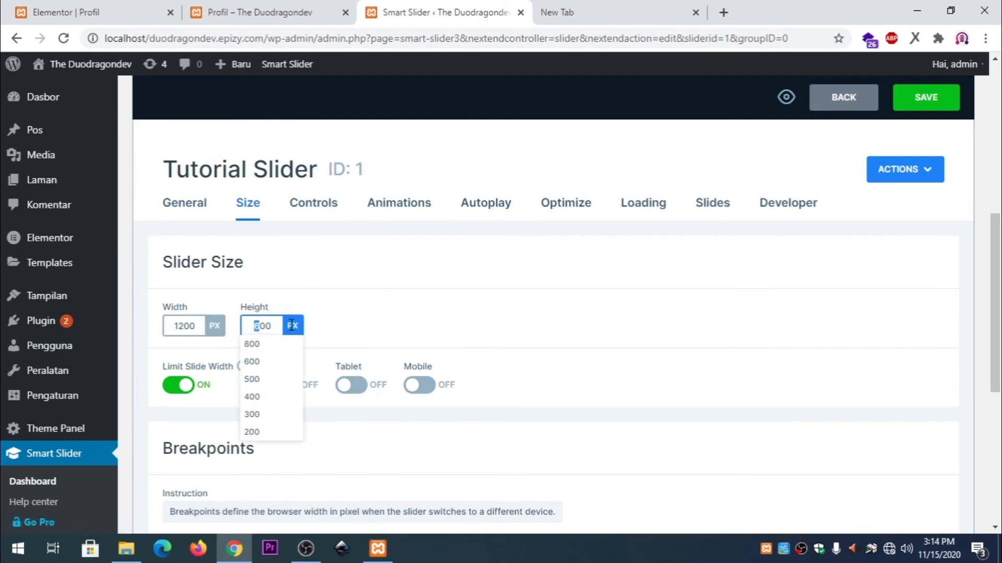
text(3)
click(413, 320)
click(912, 108)
click(261, 13)
click(63, 40)
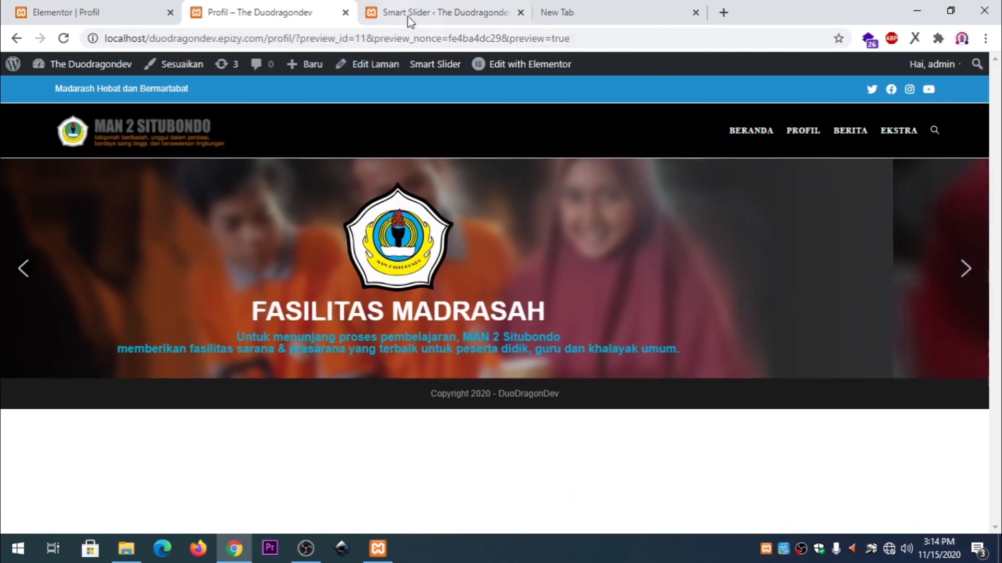
Step: Set the Tutorial Slider's main animation to Crossfade and save the slider
click(412, 12)
click(381, 207)
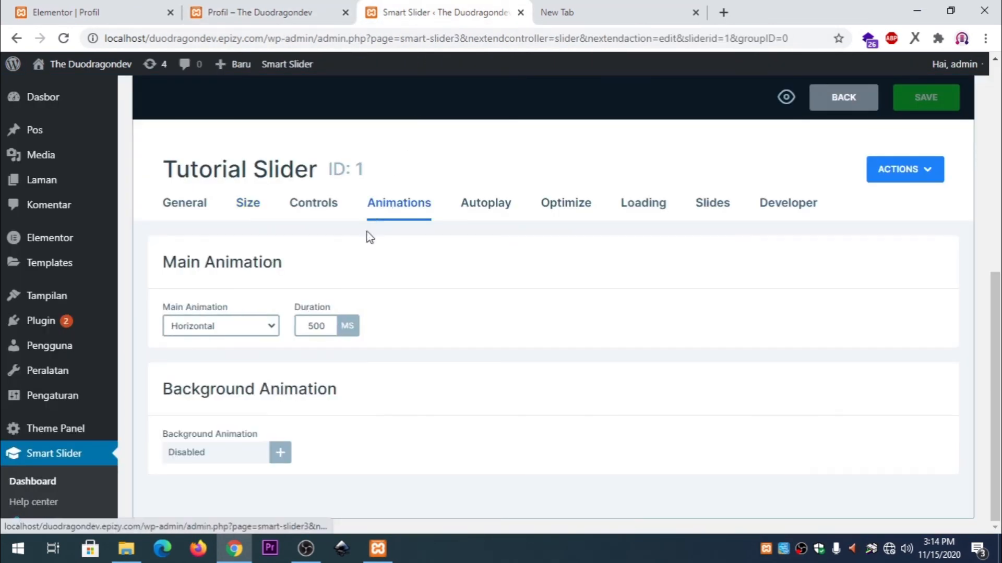
click(239, 333)
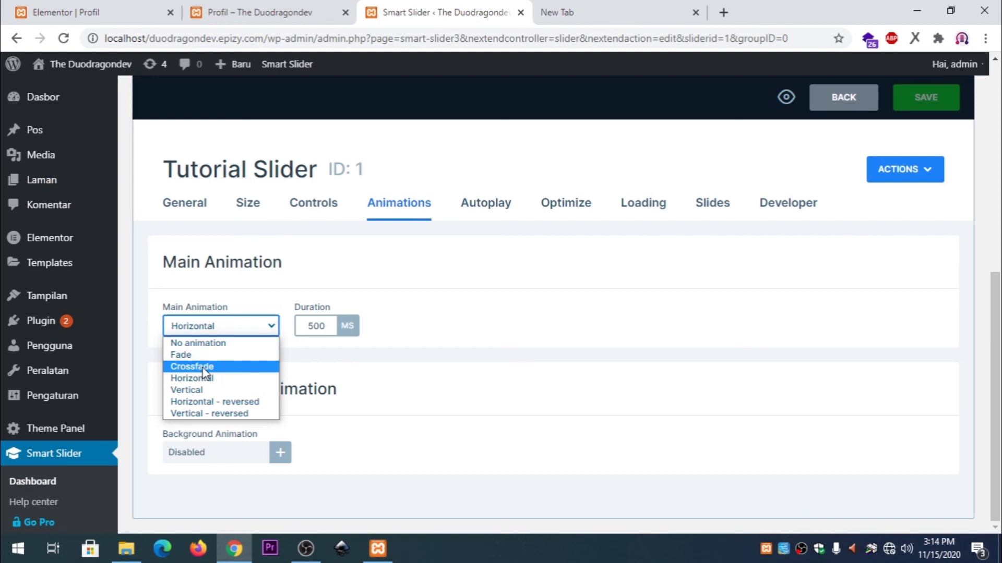
click(203, 371)
click(919, 98)
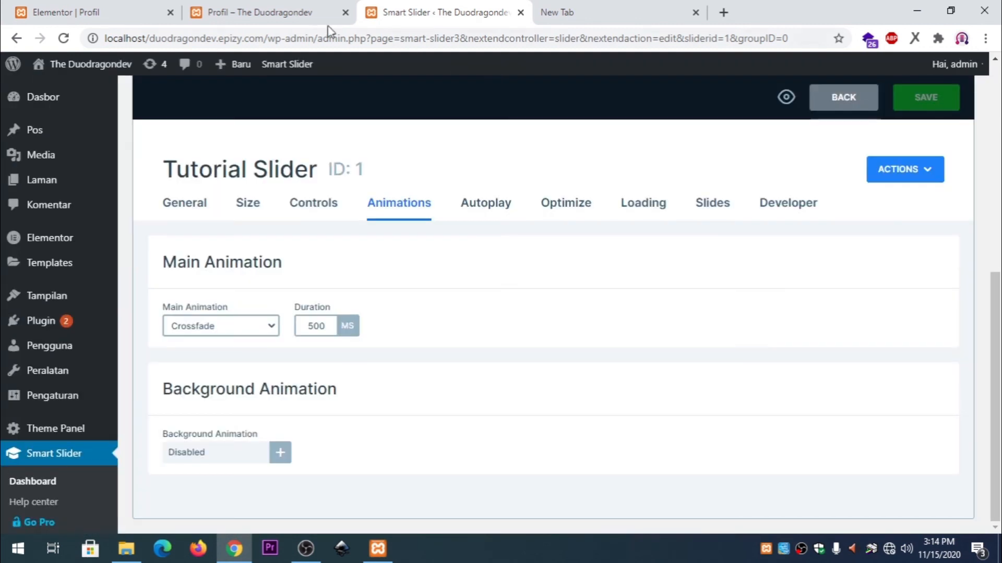
Step: Reload the Profil page preview to review the slide transition, and close the empty browser tab
click(272, 11)
click(64, 39)
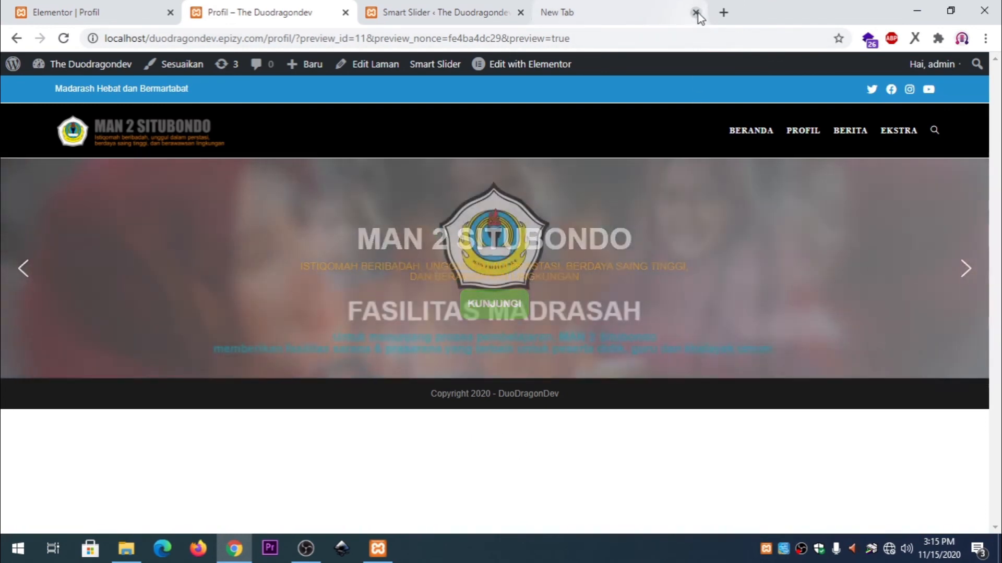
click(696, 12)
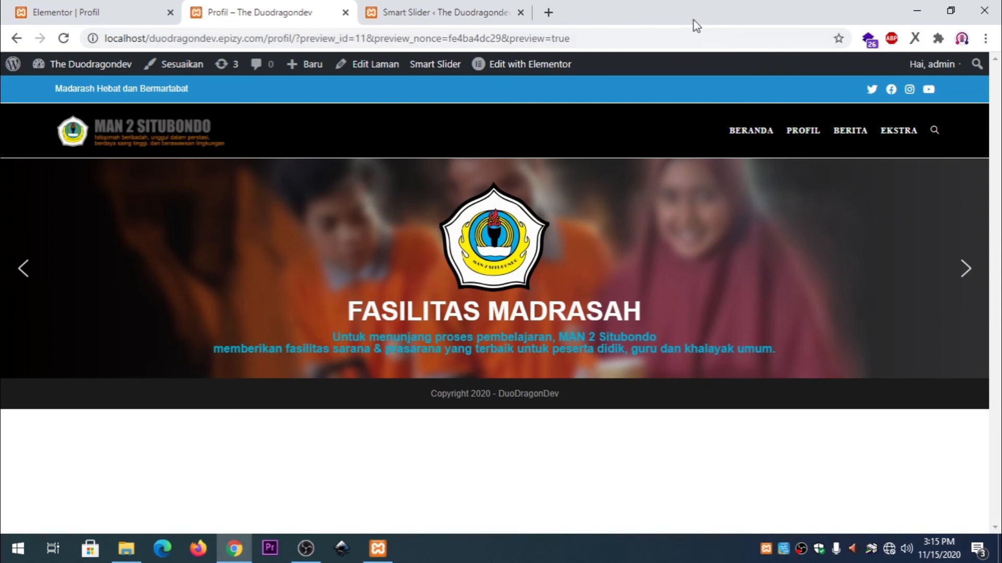